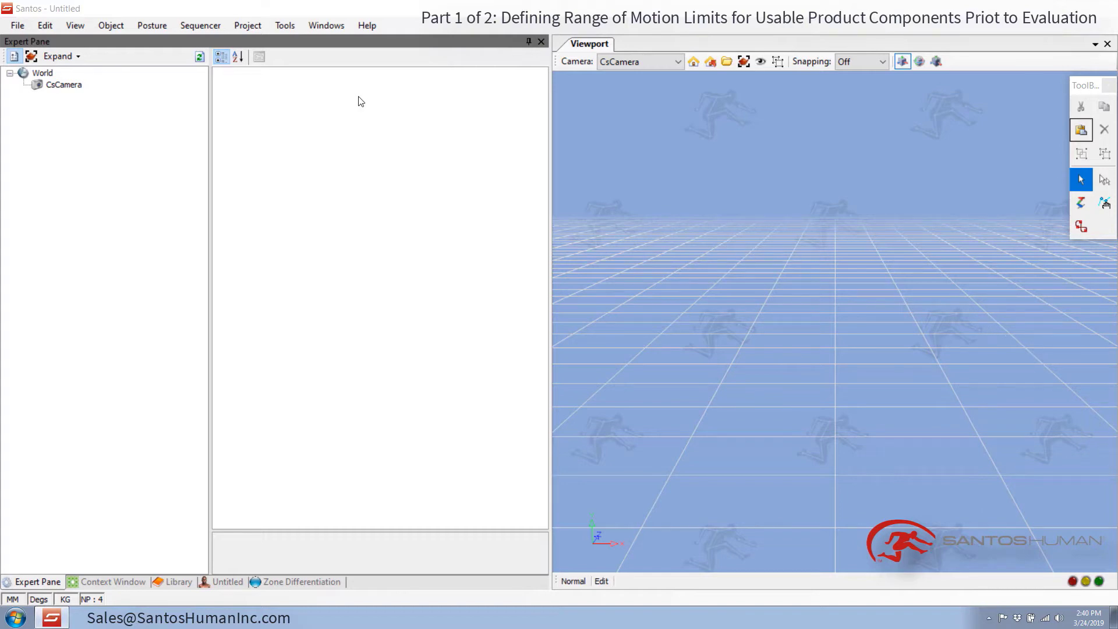
Import RE_CLASSIC_DS-EverythingElse.obj and RE_CLASSIC_DS-SteeringAssembly.obj with Inches as the unit of modeling.
left_click(17, 27)
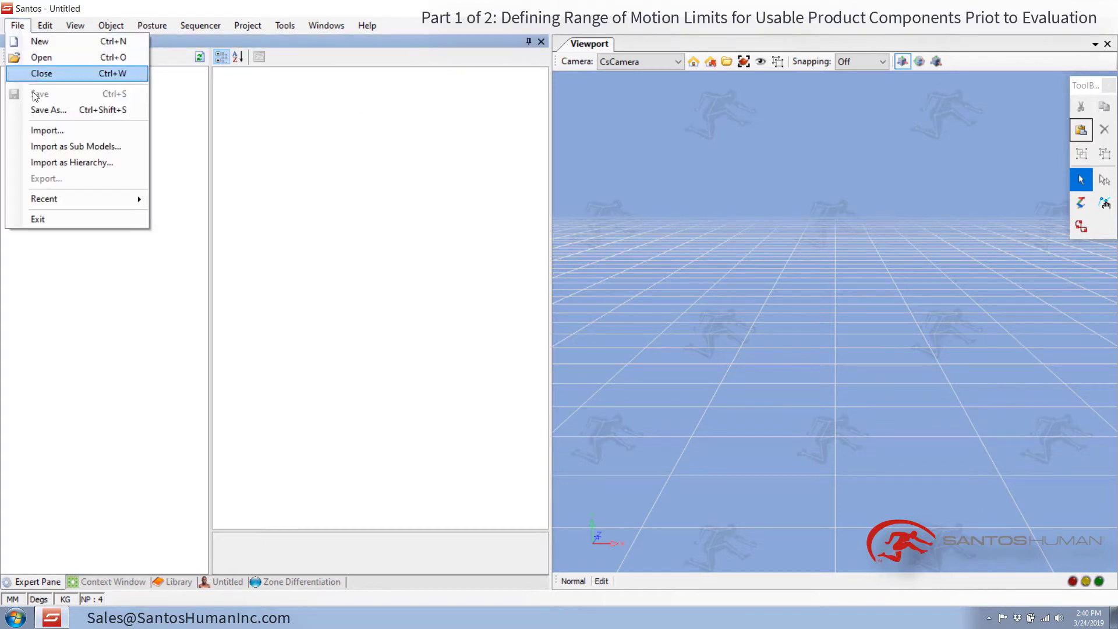
left_click(43, 131)
left_click(352, 169)
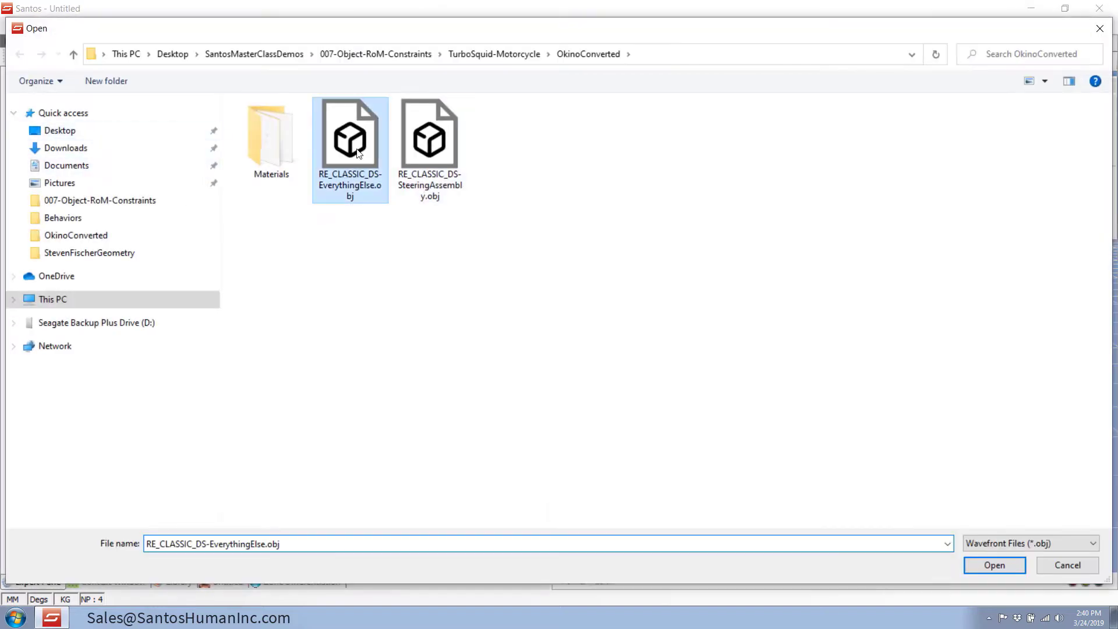
left_click(434, 159, "ctrl")
left_click(994, 565)
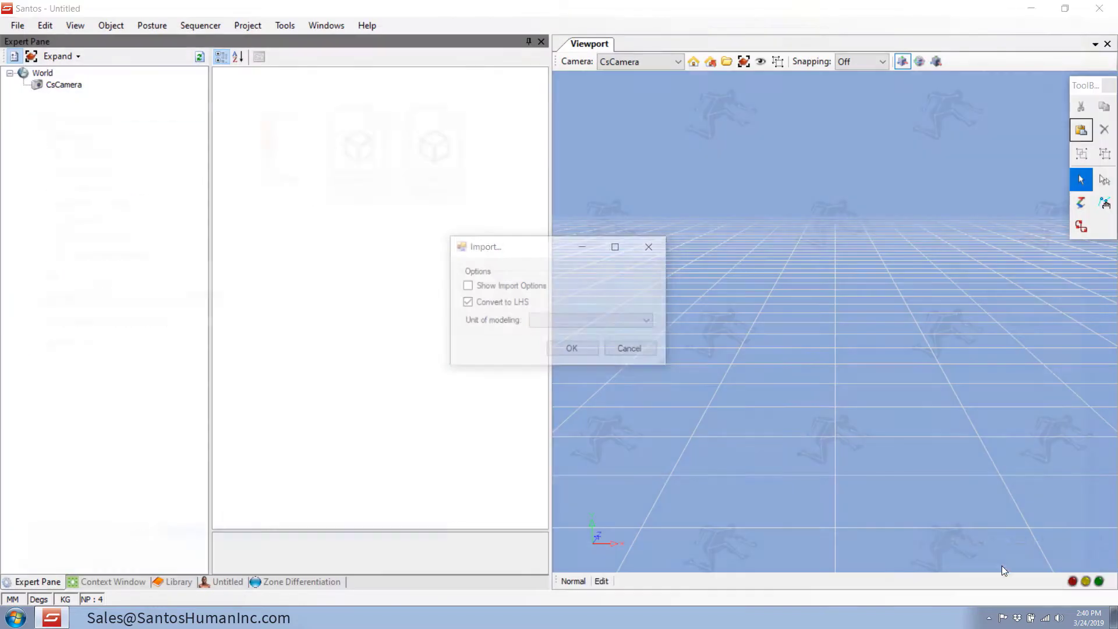
left_click(629, 324)
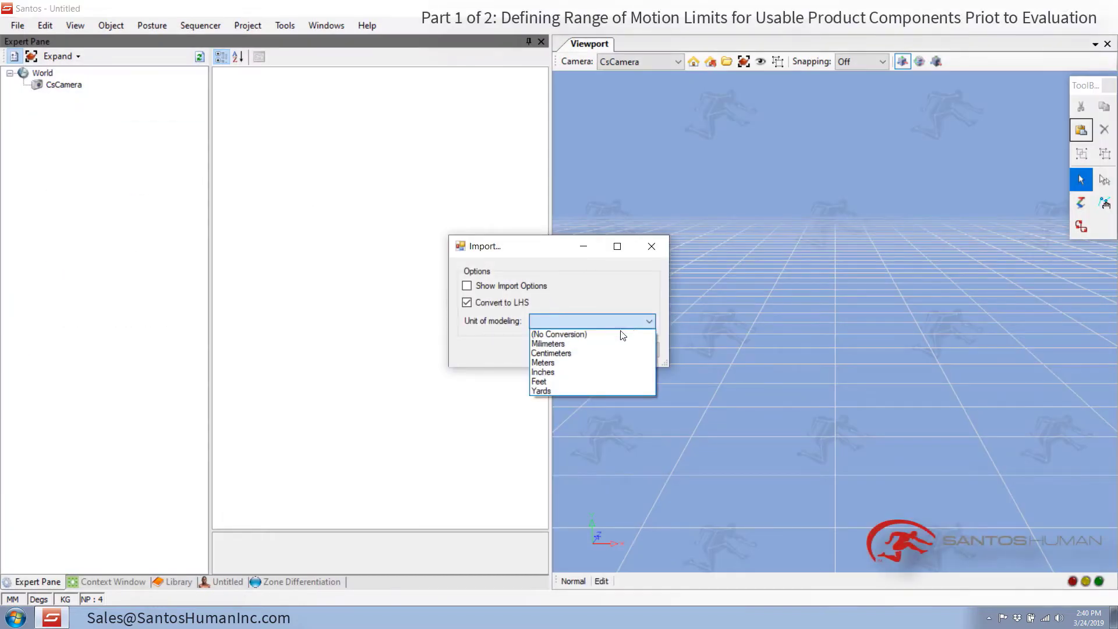
left_click(618, 372)
left_click(595, 350)
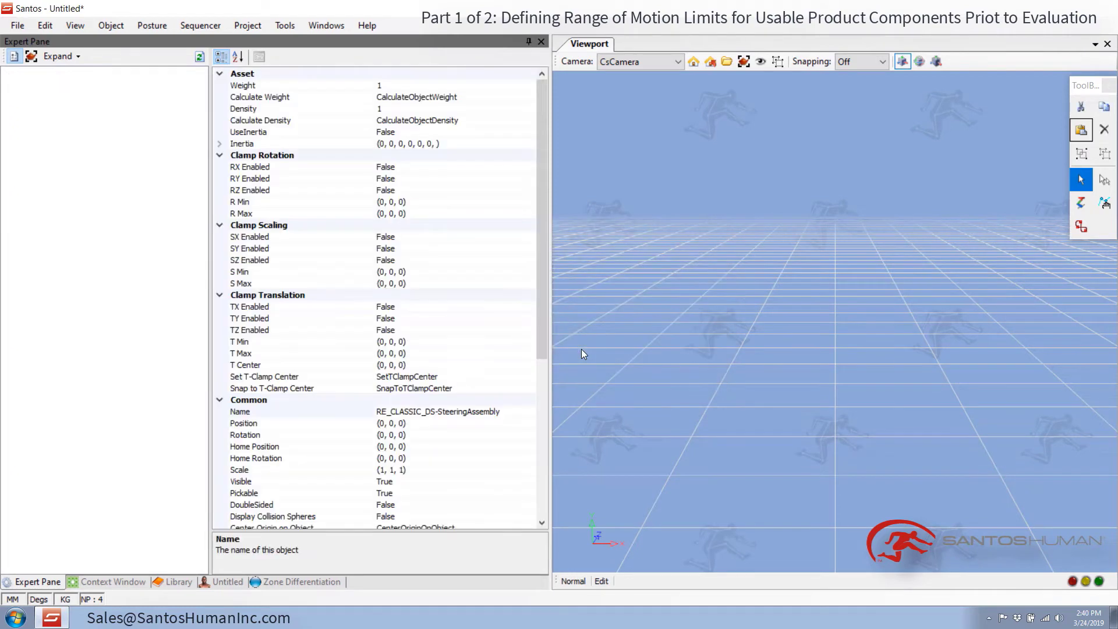
middle_click_drag(836, 339, 845, 436)
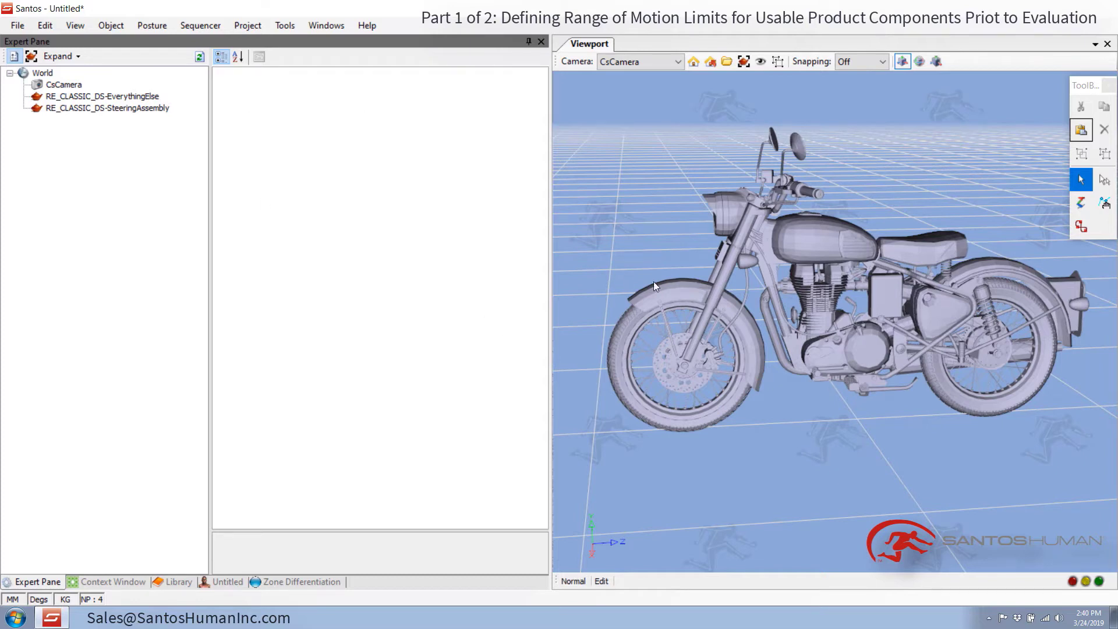
Hide and show again the EverythingElse model, and do the same for the SteeringAssembly model, to identify the parts each contains.
left_click(145, 97)
double_click(242, 203)
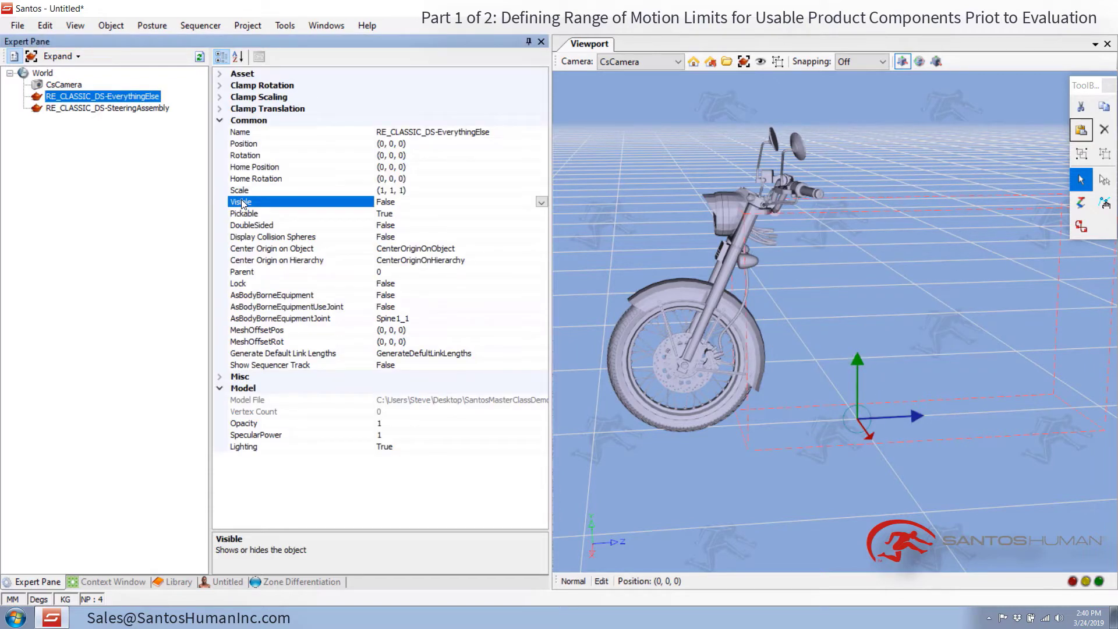
double_click(236, 203)
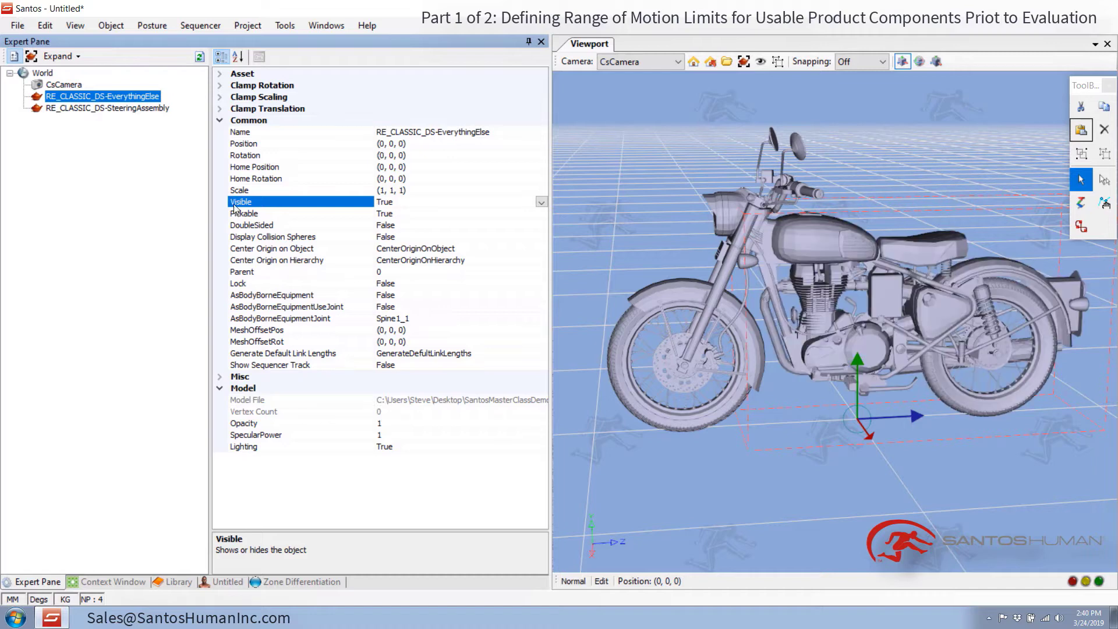
left_click(146, 109)
double_click(239, 203)
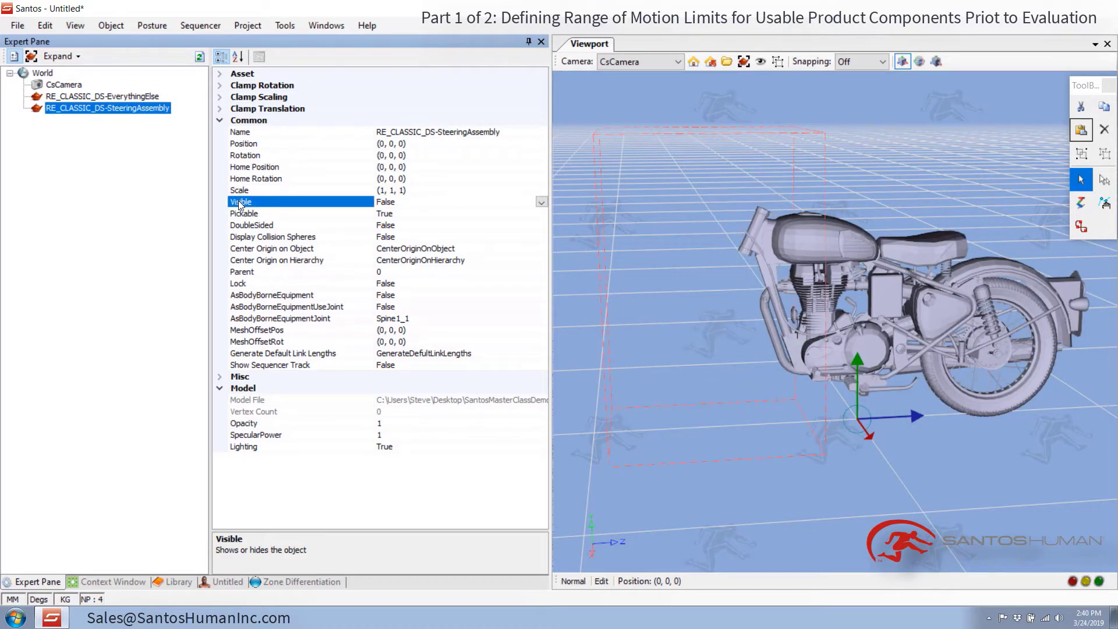
double_click(239, 203)
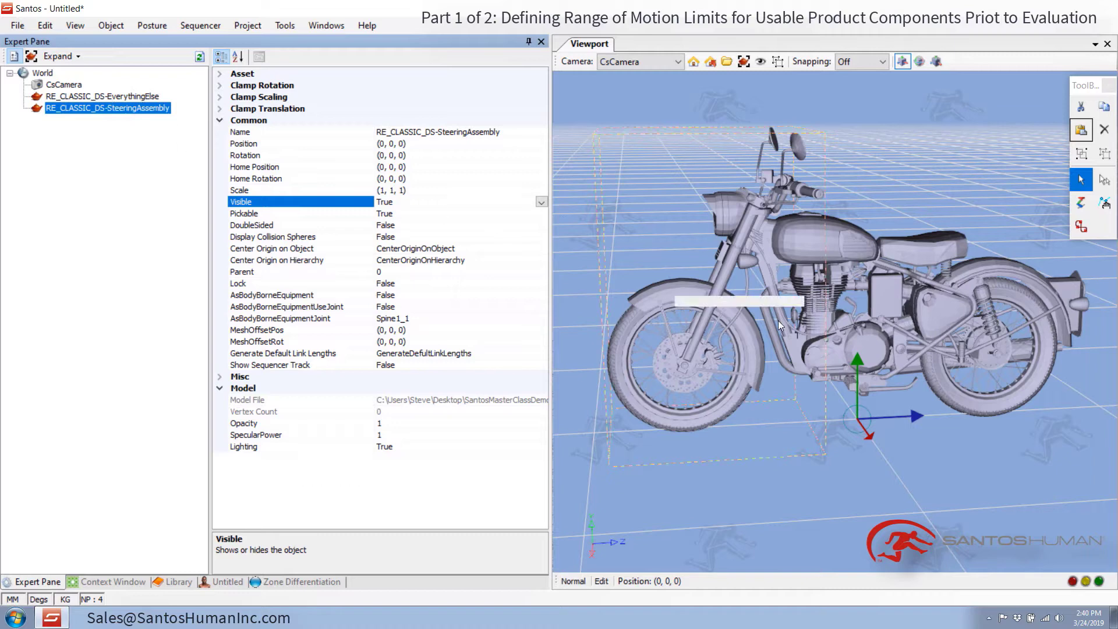
Try rotating the SteeringAssembly model about its vertical Y axis by about 54.4 degrees around its current origin.
key("e")
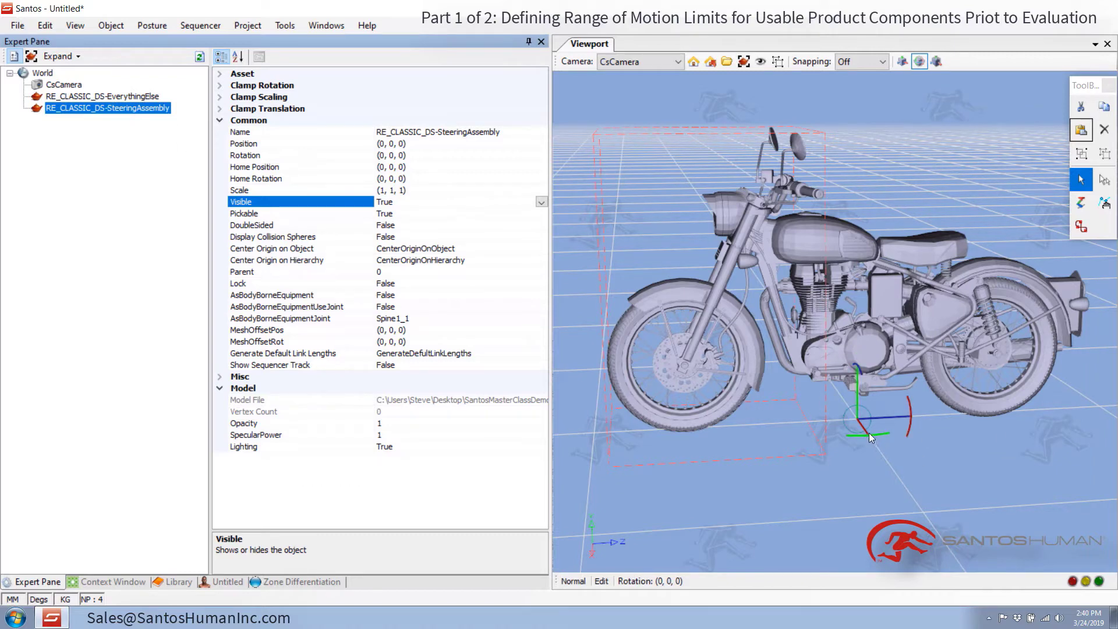
left_click_drag(868, 432, 814, 443)
middle_click_drag(874, 225, 797, 353)
middle_click_drag(943, 320, 847, 348)
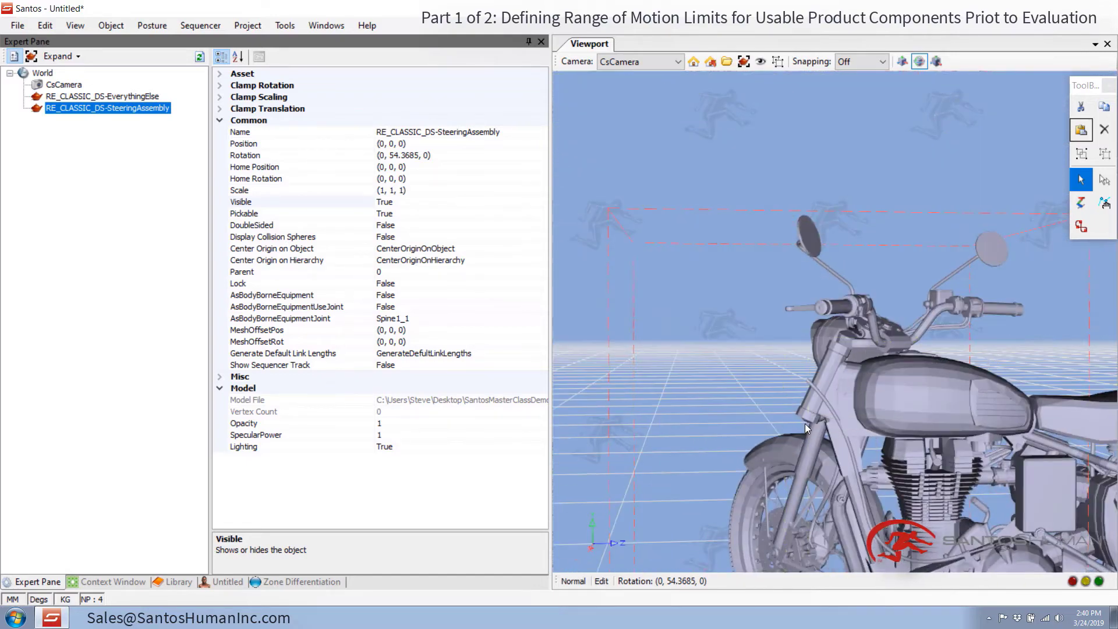
middle_click_drag(805, 424, 743, 361)
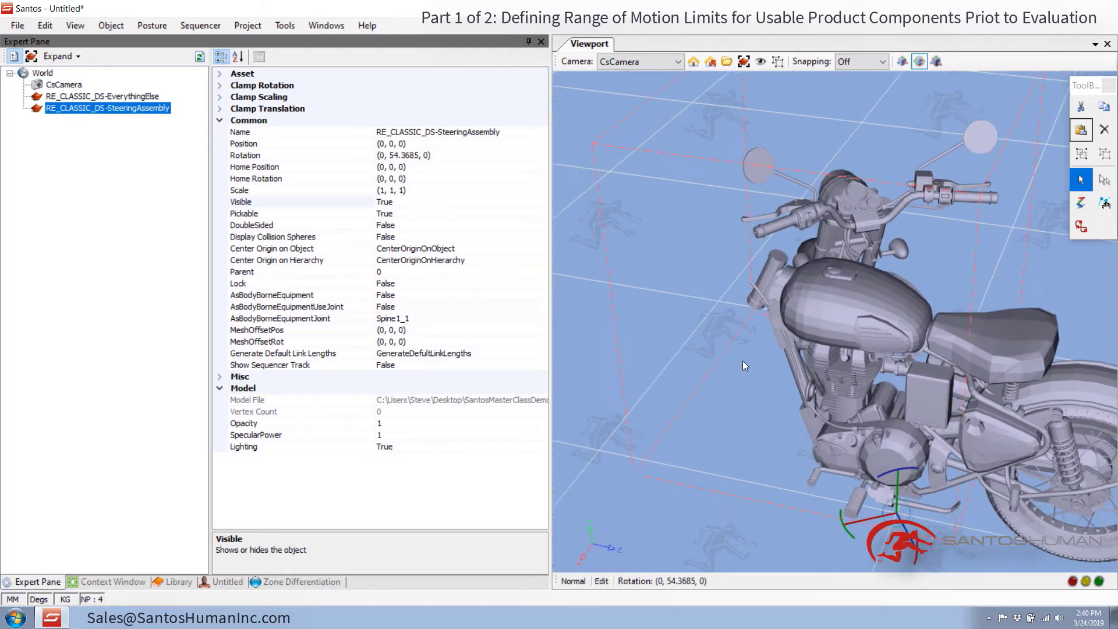
Reset the SteeringAssembly model's rotation to 0,0,0.
left_click(243, 155)
type("0,0,0")
key("Return")
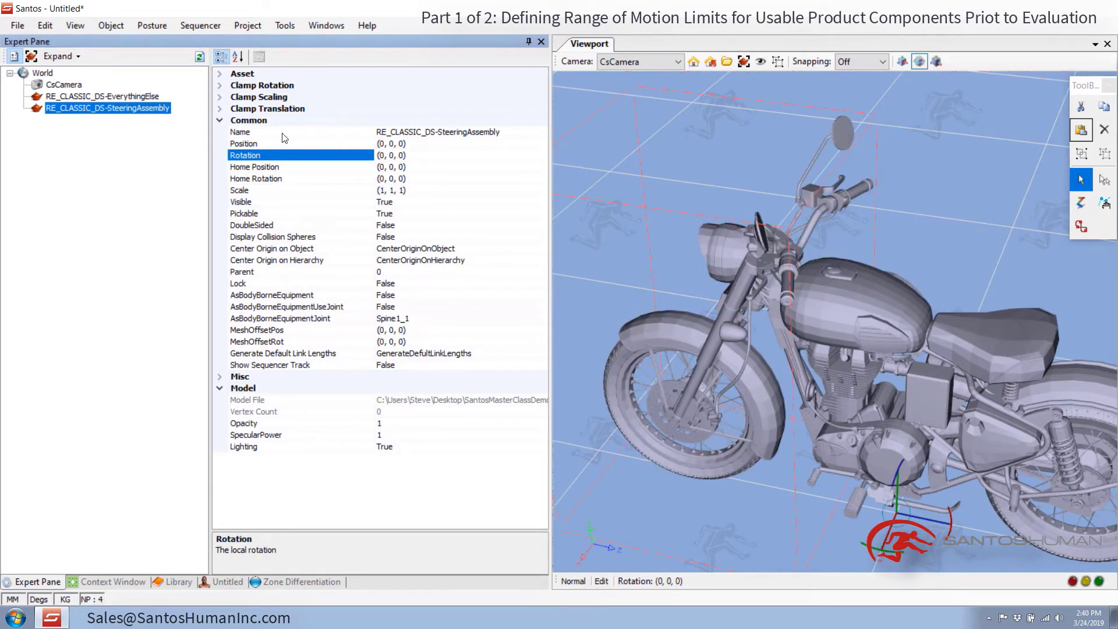
Hide the SteeringAssembly model to expose the steering tube on the motorcycle frame.
double_click(240, 202)
left_click(847, 233)
middle_click_drag(848, 233, 798, 248)
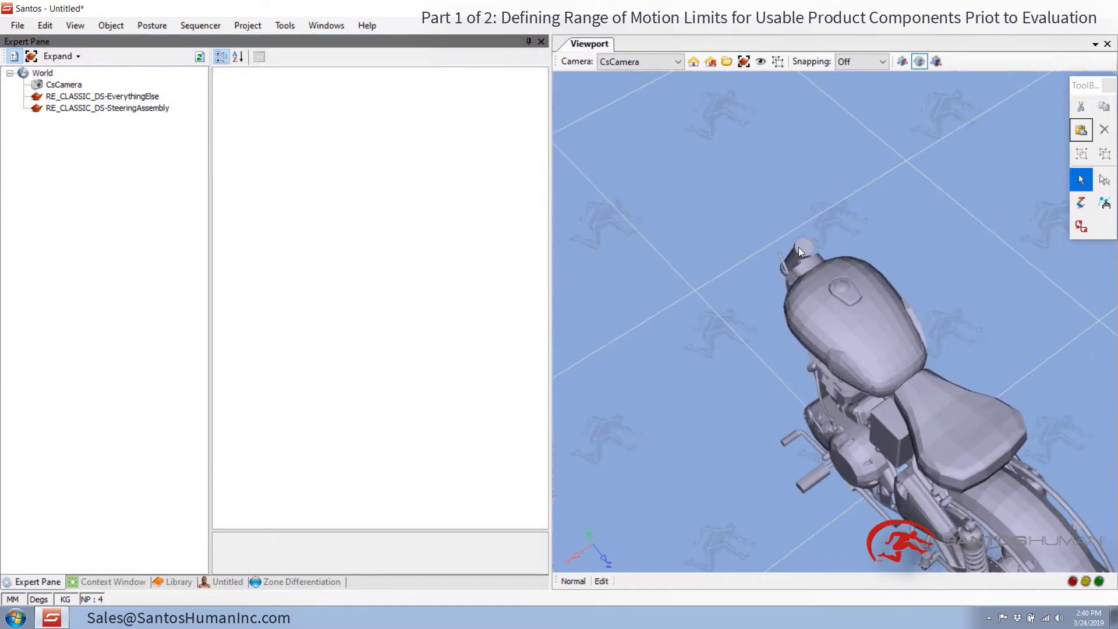
middle_click_drag(857, 181, 776, 296)
scroll(858, 256, "up", 5)
middle_click_drag(871, 268, 805, 259)
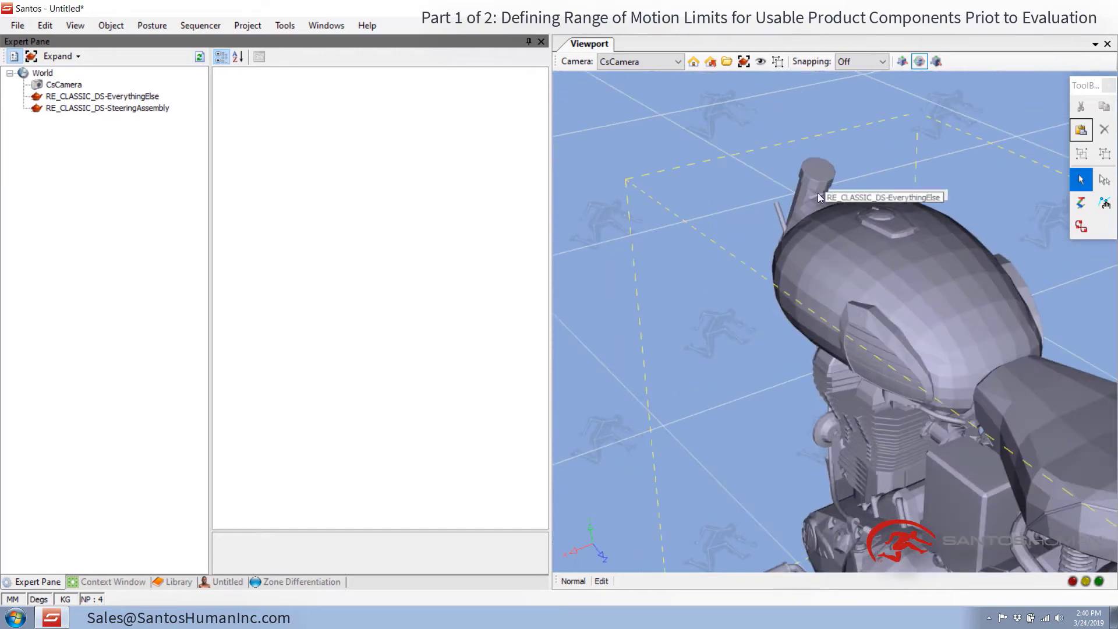
middle_click_drag(817, 193, 813, 233)
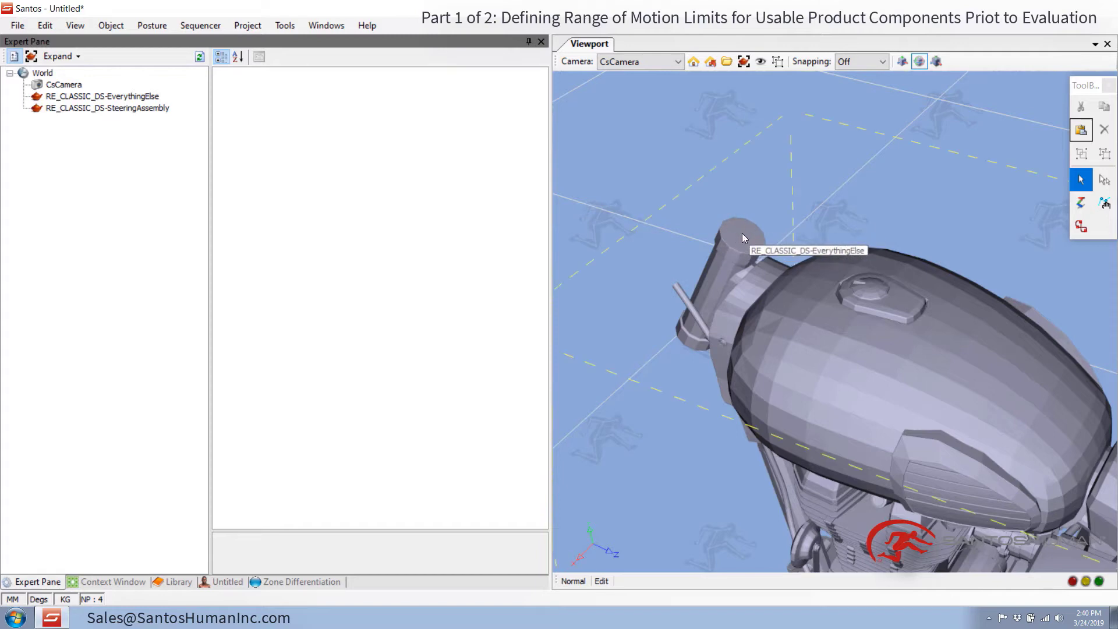
Place a default ContactPoint from the library on the top face of the frame's steering tube.
left_click(175, 585)
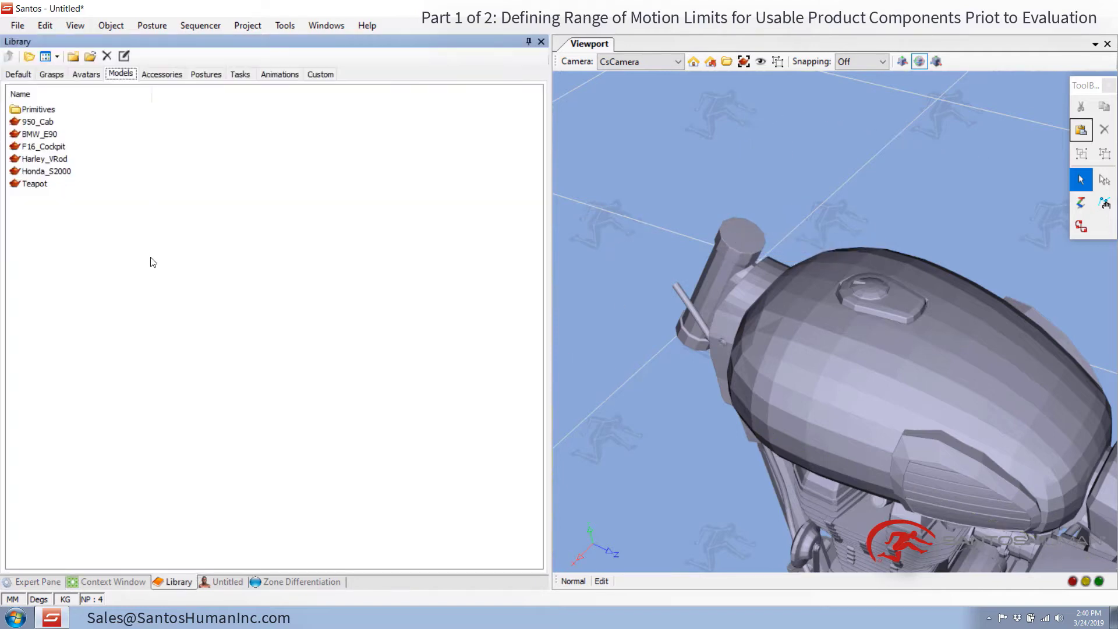
left_click(24, 73)
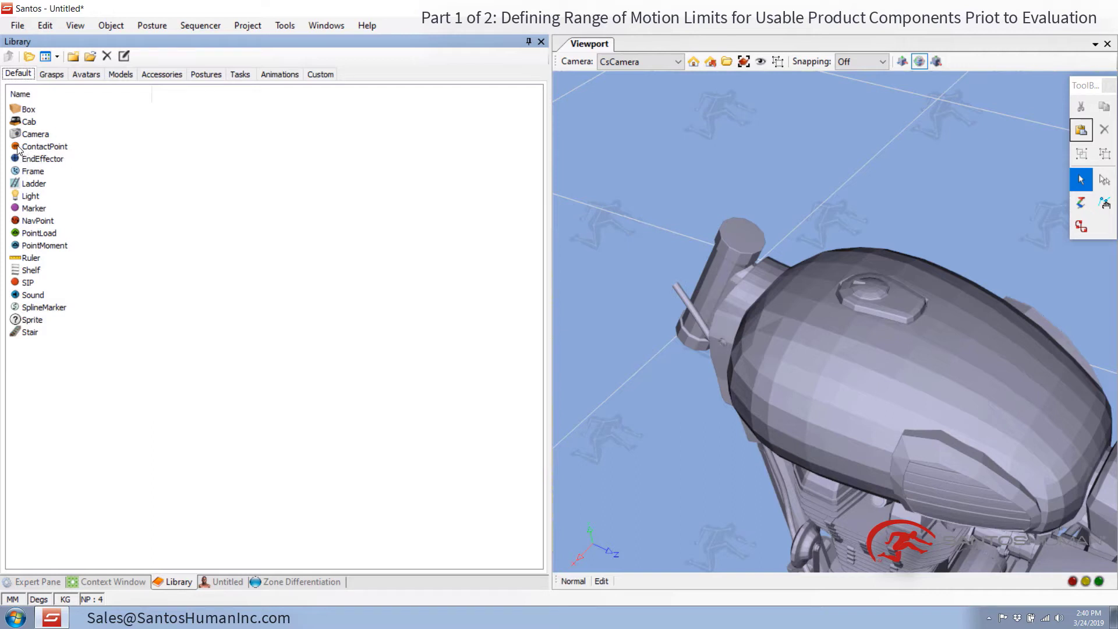
left_click_drag(23, 149, 732, 240)
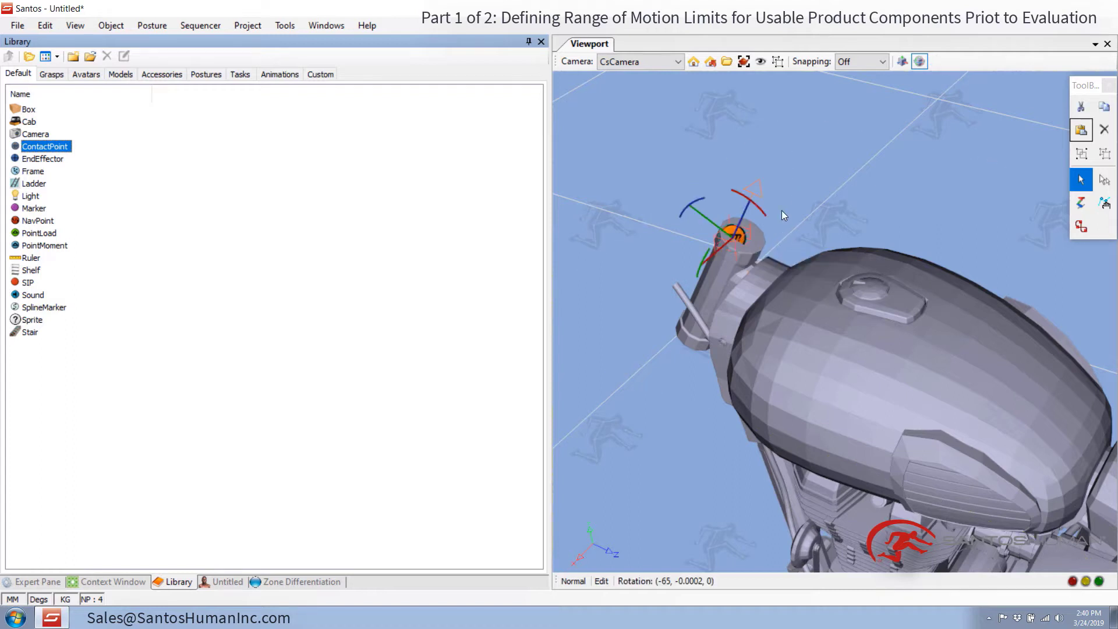
left_click(801, 179)
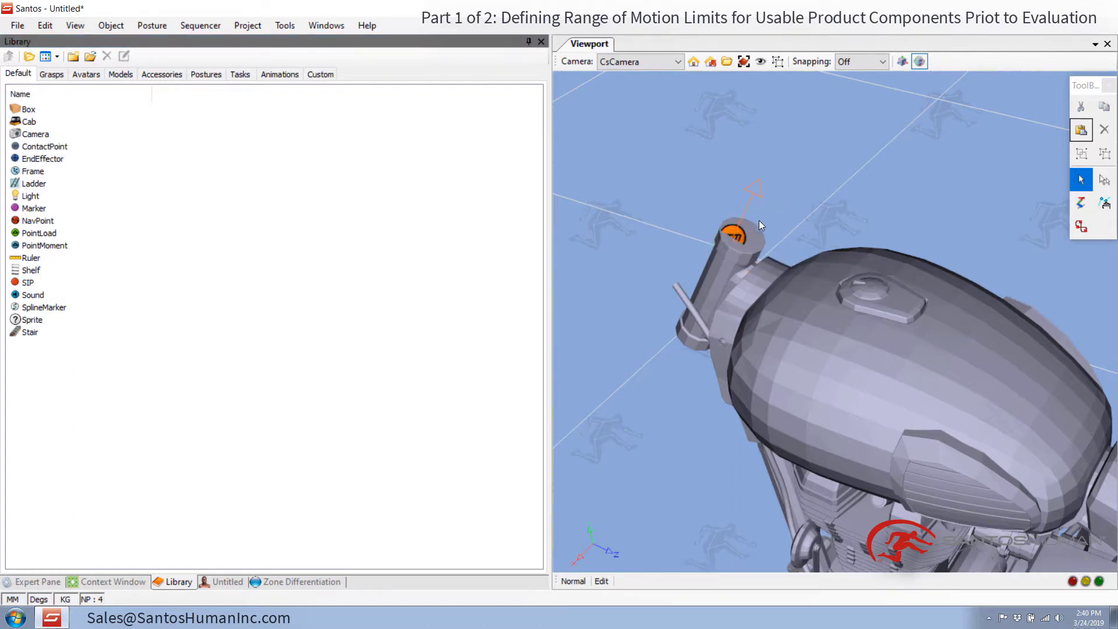
Unparent the contact point from the EverythingElse model so that it sits directly under World.
left_click(58, 581)
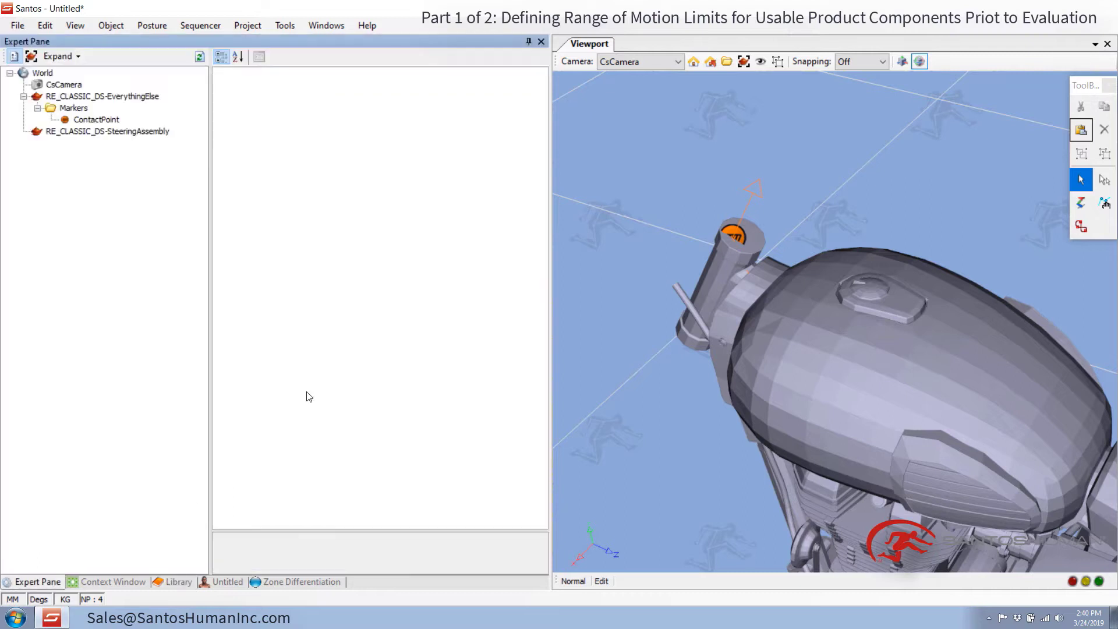
right_click(92, 120)
left_click(157, 128)
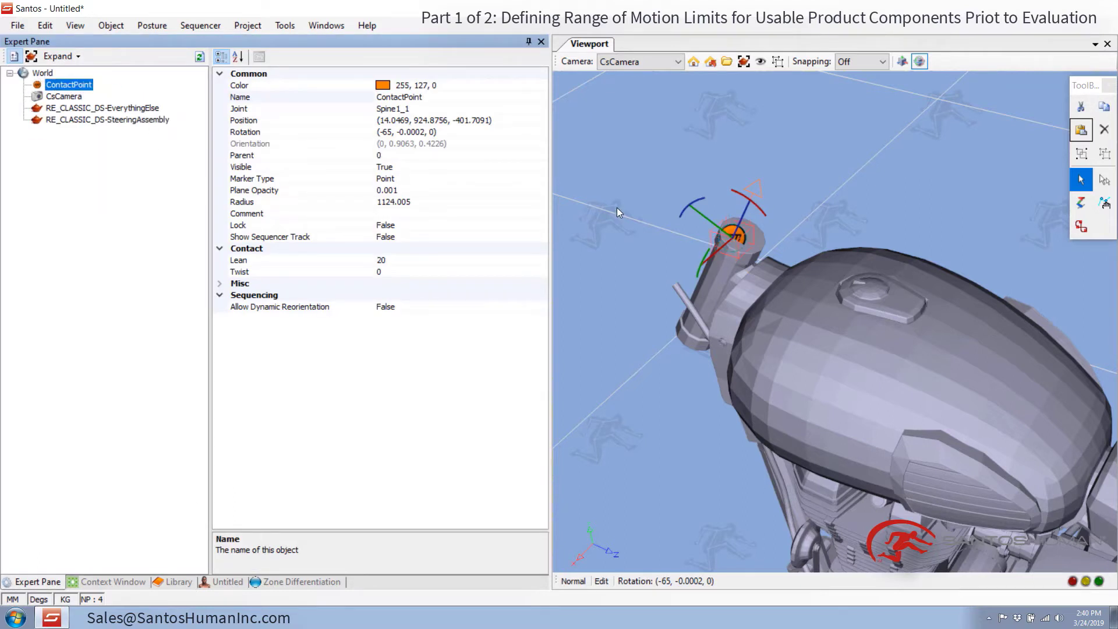
Move the contact point along its green axis, away from the steering tube, to about (14.05, 983.94, -528.38).
left_click(742, 231)
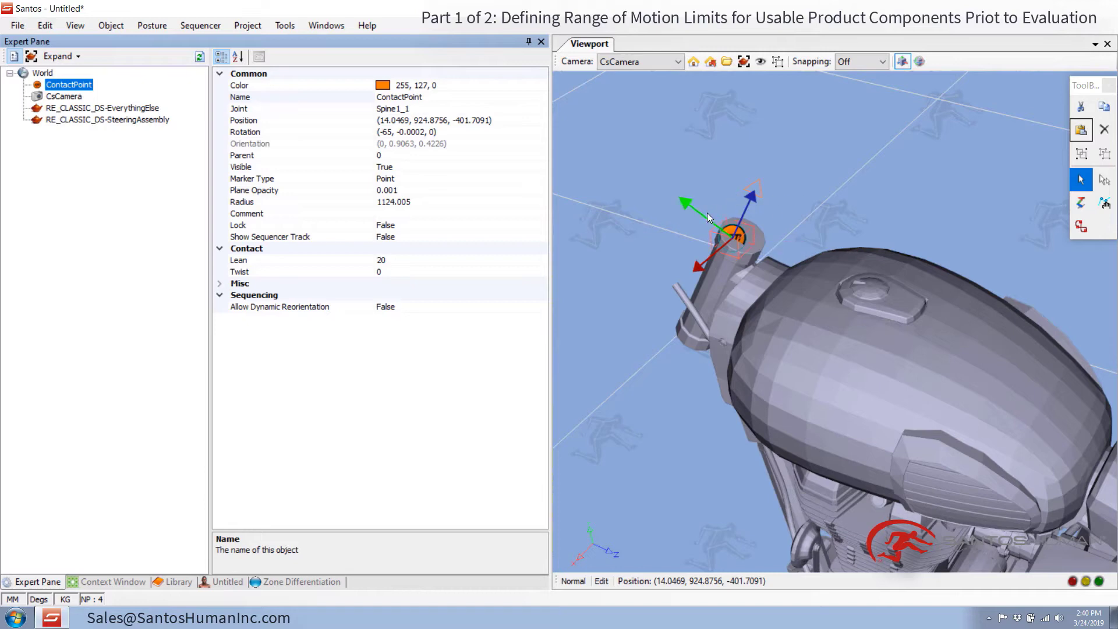
left_click_drag(707, 212, 603, 167)
left_click(722, 169)
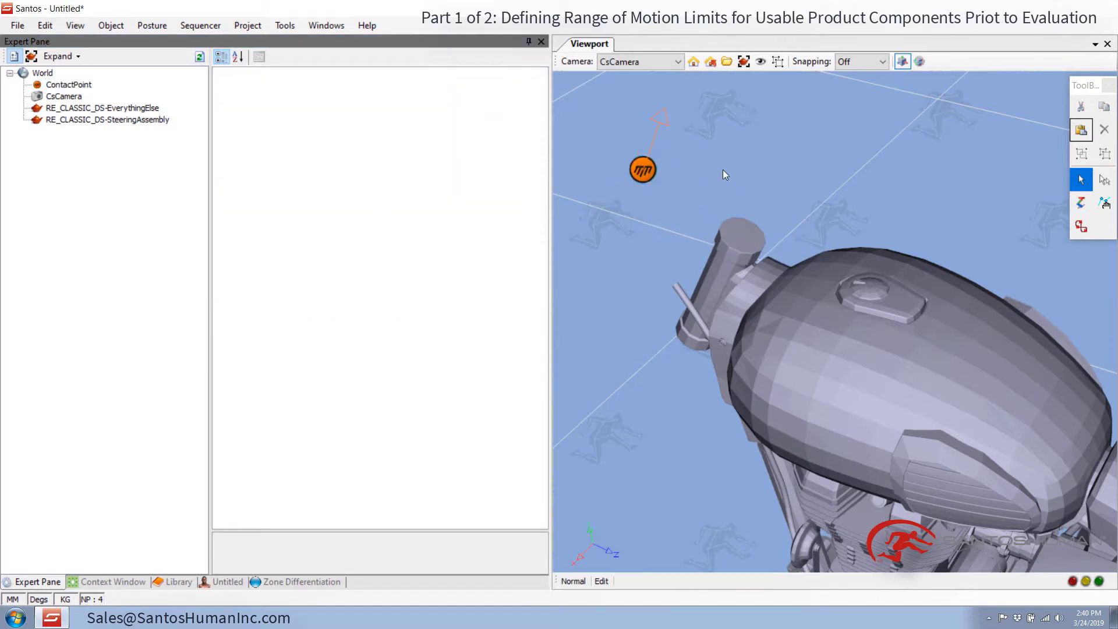
Set the contact point's rotation to (-65, -0.000, 0).
left_click(642, 171)
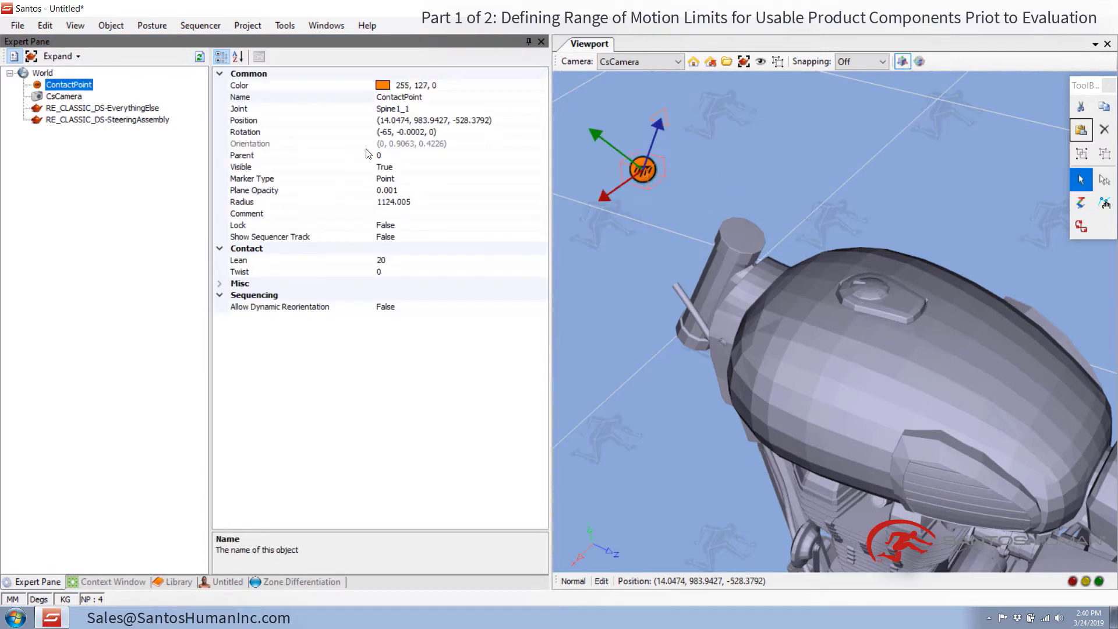
left_click(416, 132)
key("BackSpace")
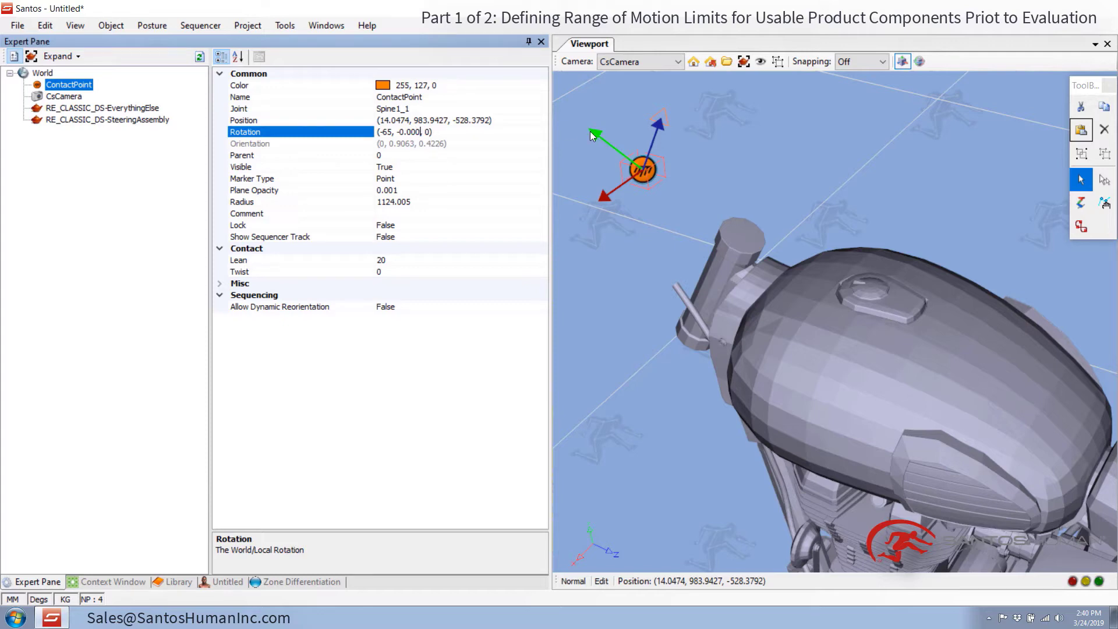
key("Return")
left_click(836, 162)
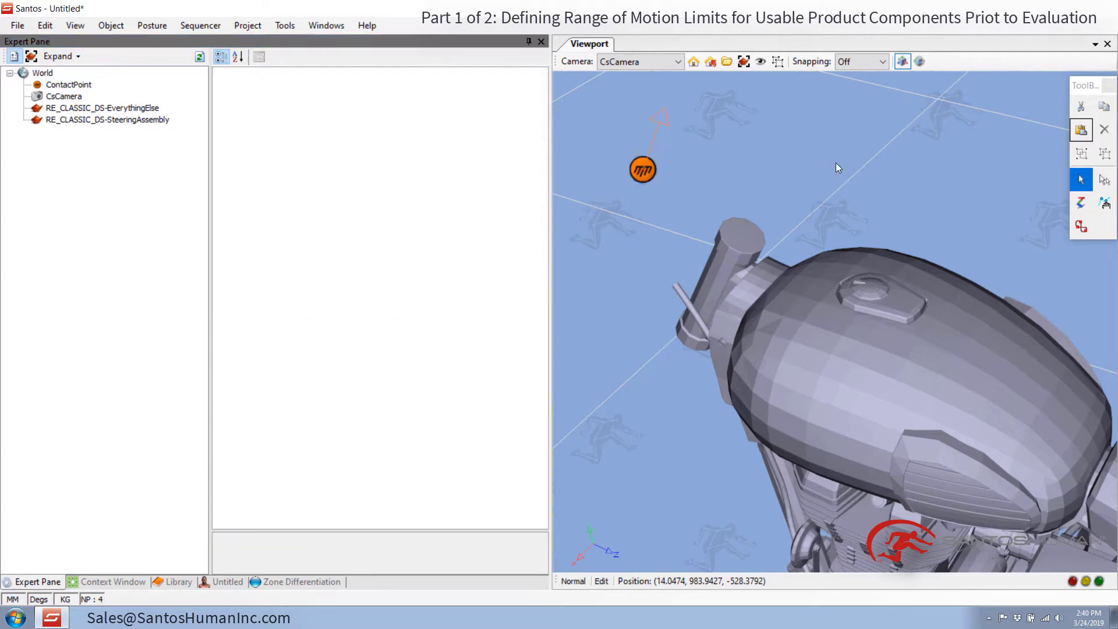
Add a marker at a rim corner of the steering tube's top face on the EverythingElse model.
mouse_move(795, 197)
middle_mouse_down()
mouse_move(802, 176)
mouse_move(791, 181)
middle_mouse_up()
scroll(792, 181, "down", 1)
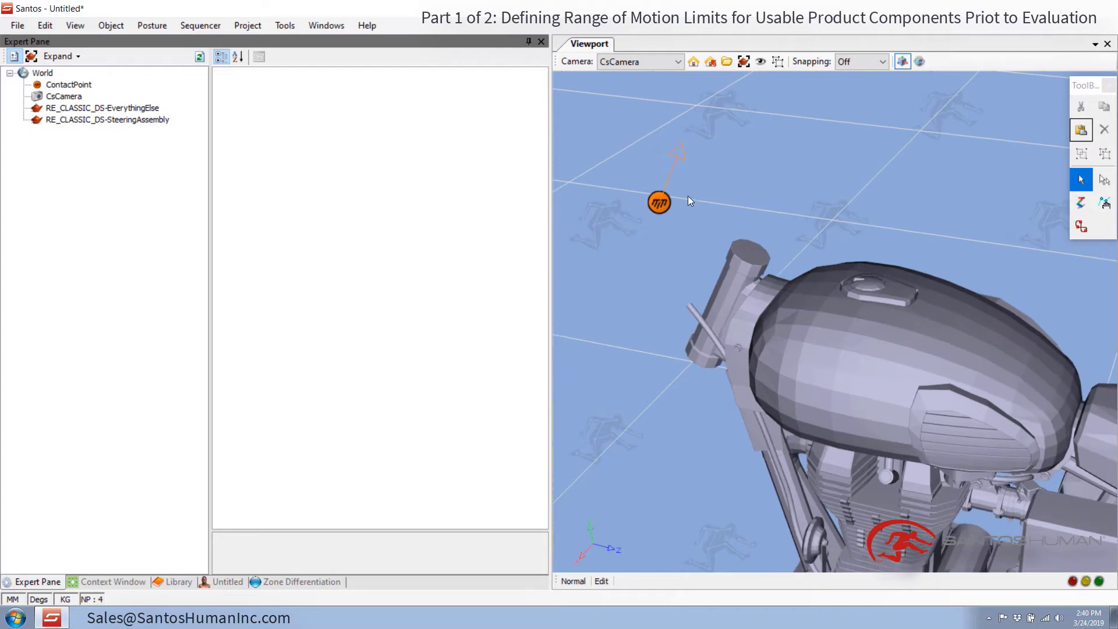
middle_click_drag(670, 203, 721, 214)
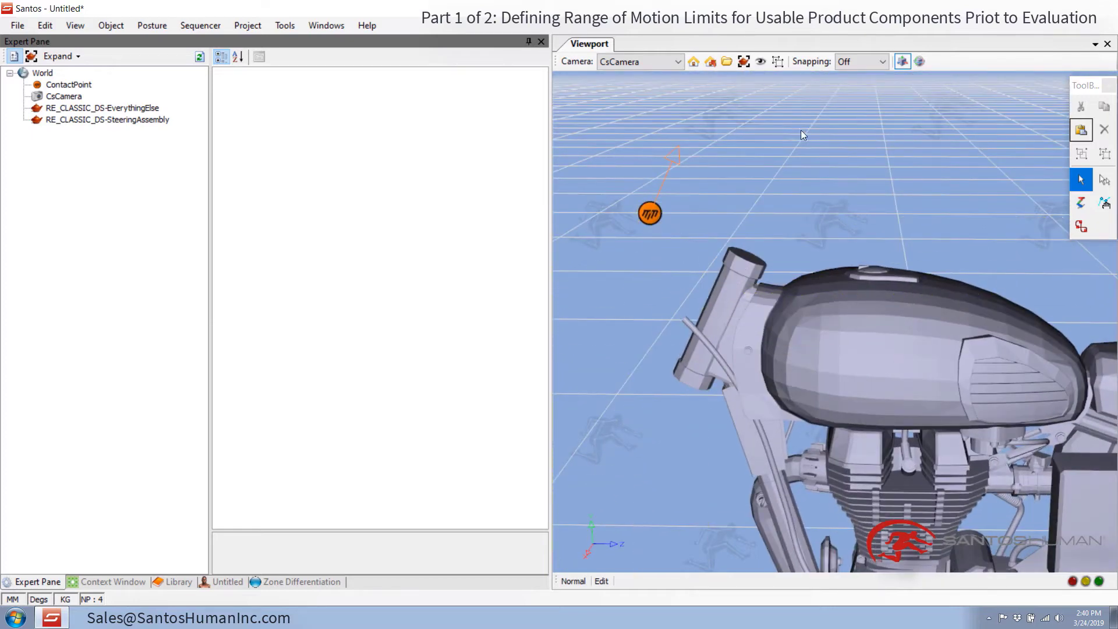
middle_click_drag(801, 134, 670, 179)
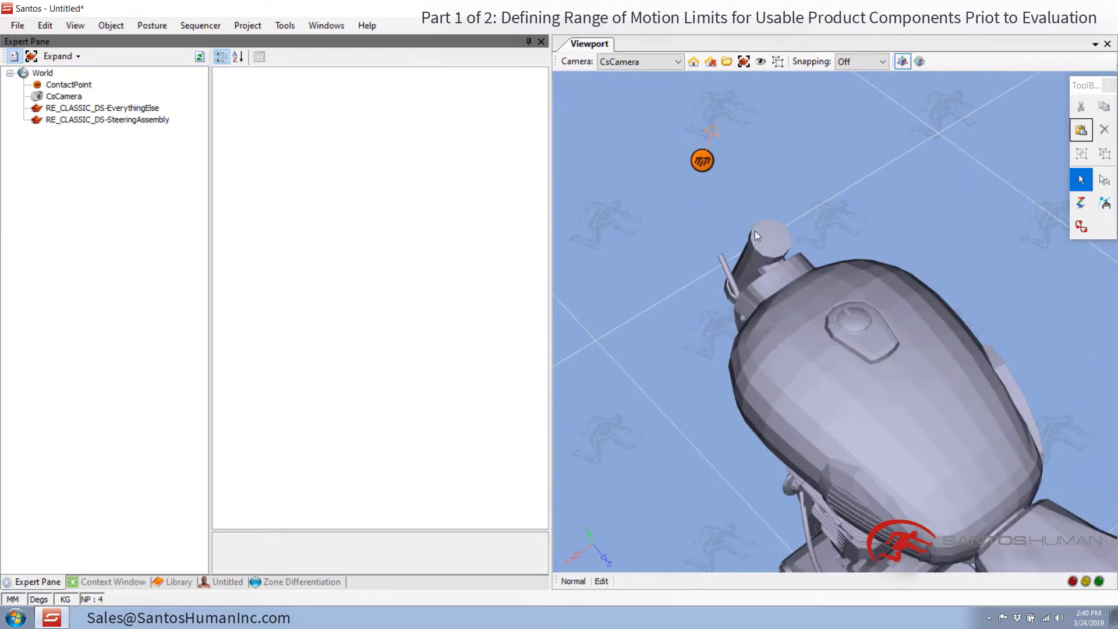
middle_click_drag(755, 247, 819, 327)
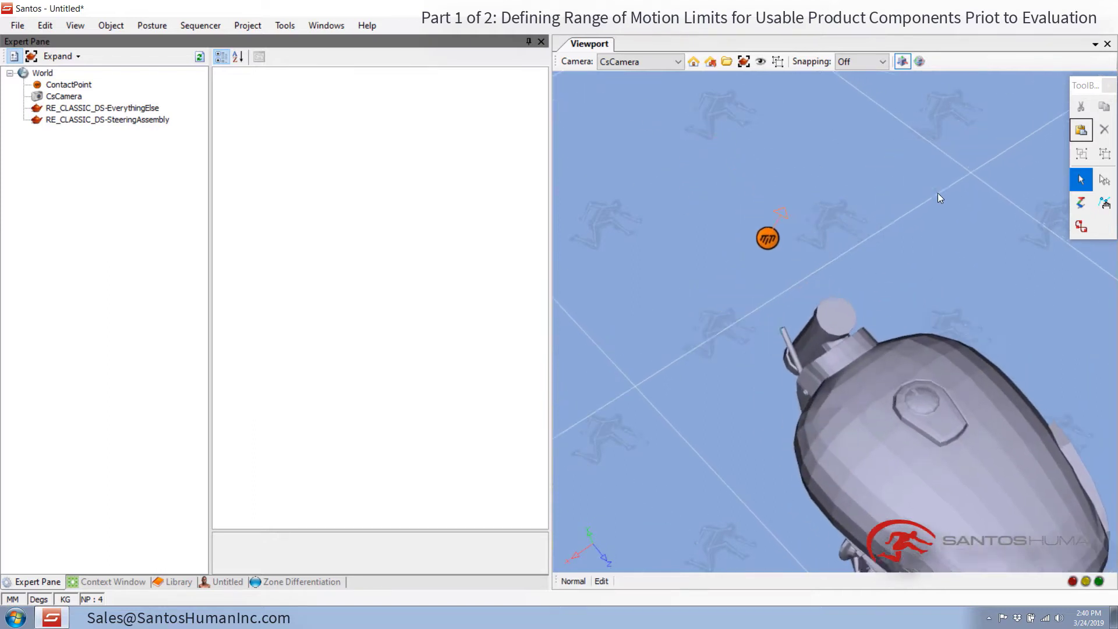
scroll(932, 203, "up", 5)
middle_click_drag(950, 299, 838, 267)
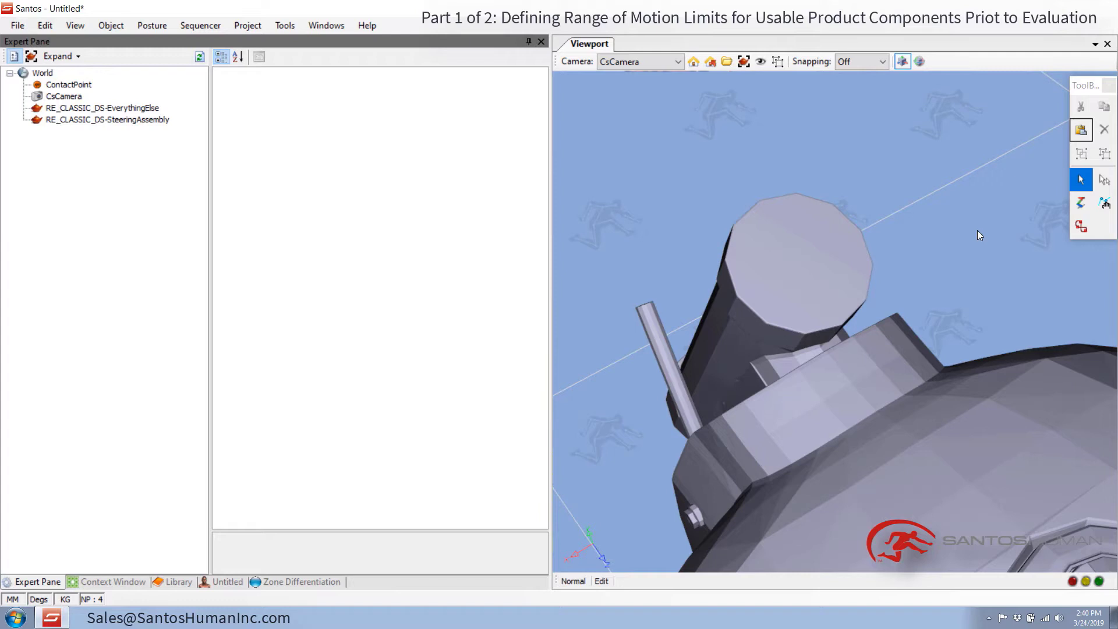
scroll(761, 262, "up", 3)
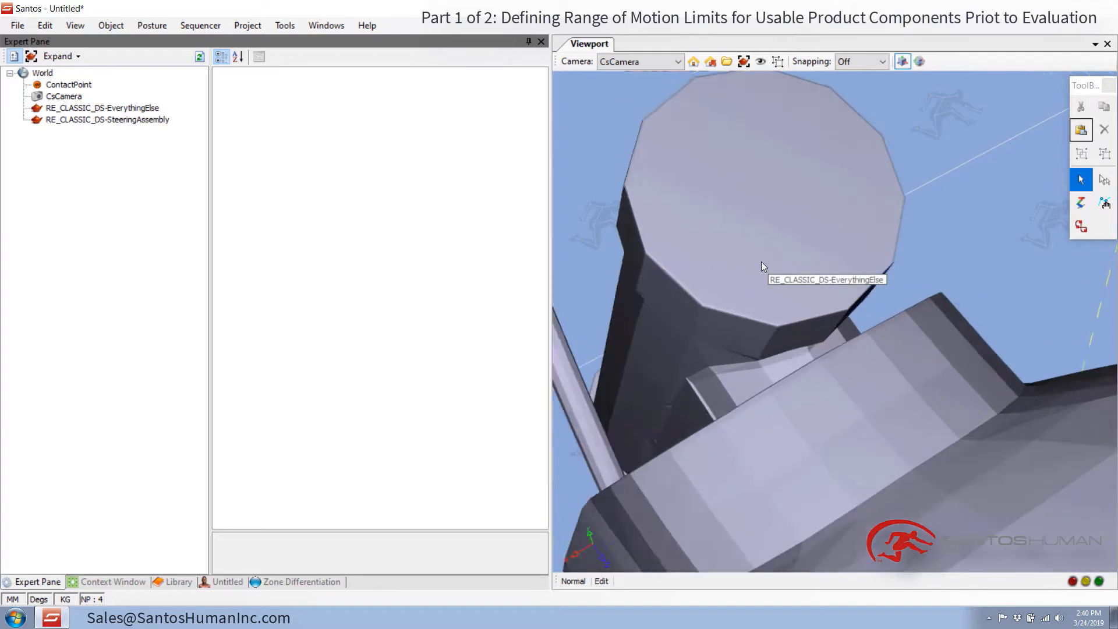
right_click(648, 250)
left_click(678, 246)
left_click(1024, 179)
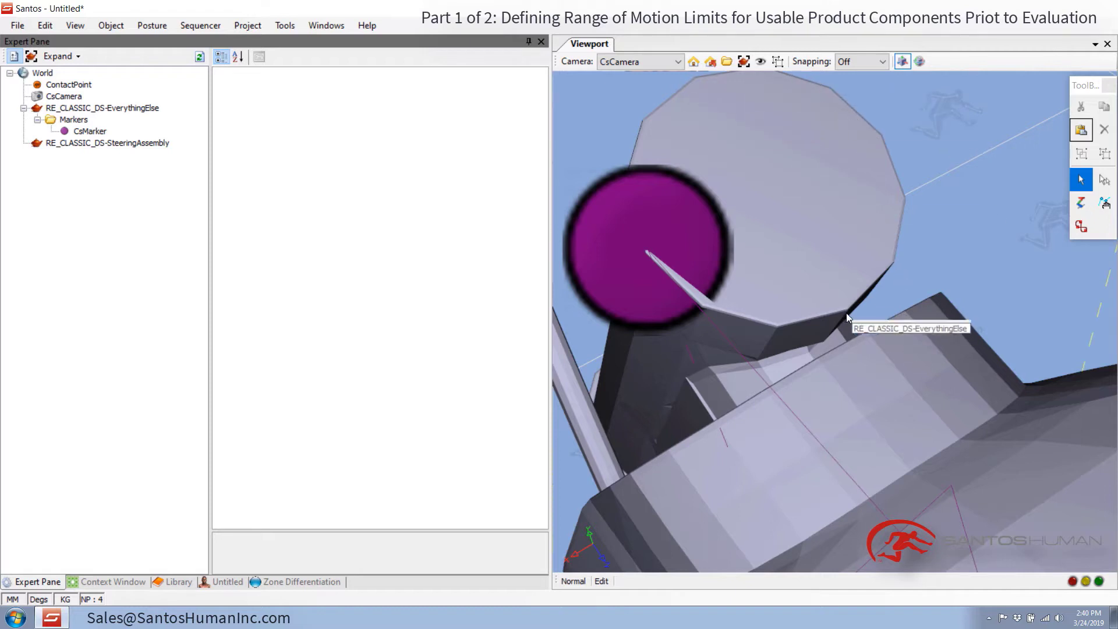
Add a second marker at the opposite rim corner of the tube's top face, and make both rim markers global under World.
right_click(879, 136)
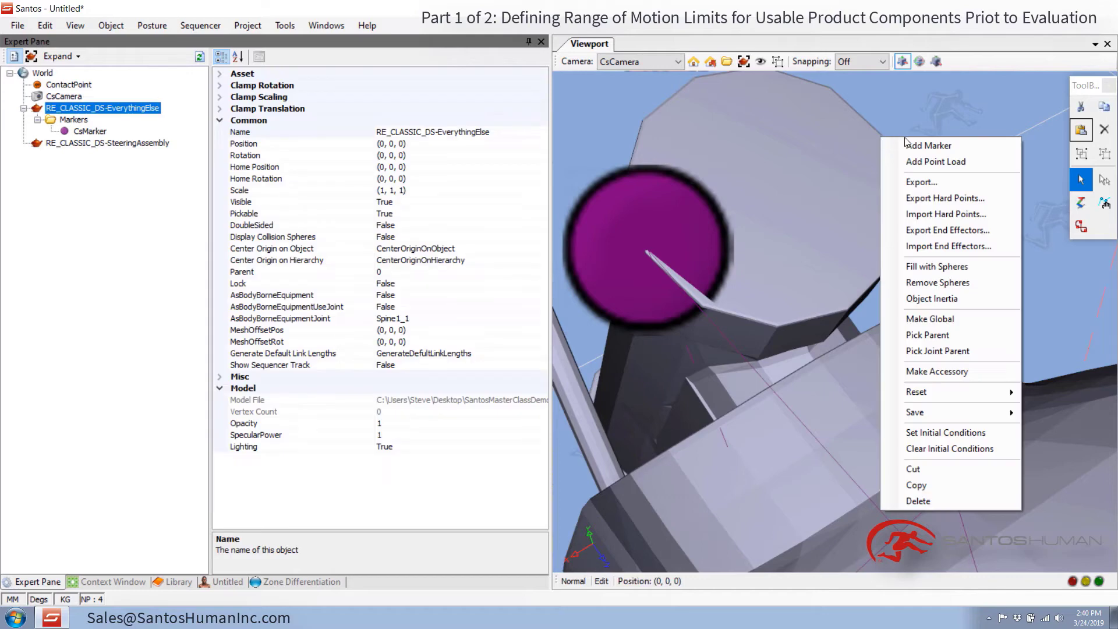
left_click(903, 143)
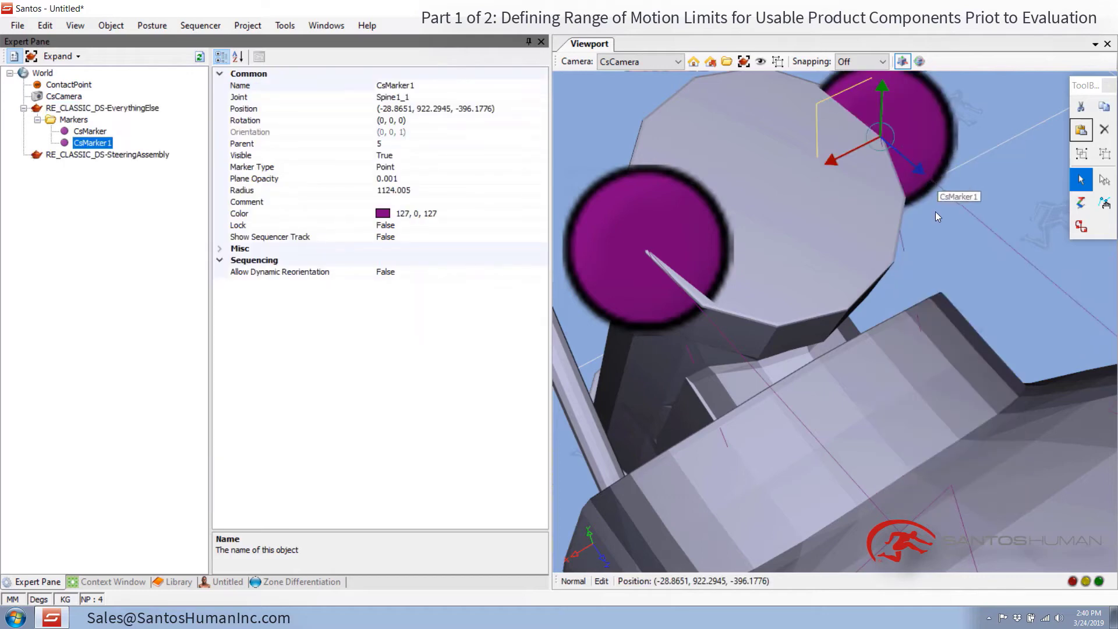
left_click(97, 131, "ctrl")
right_click(98, 133)
left_click(153, 141)
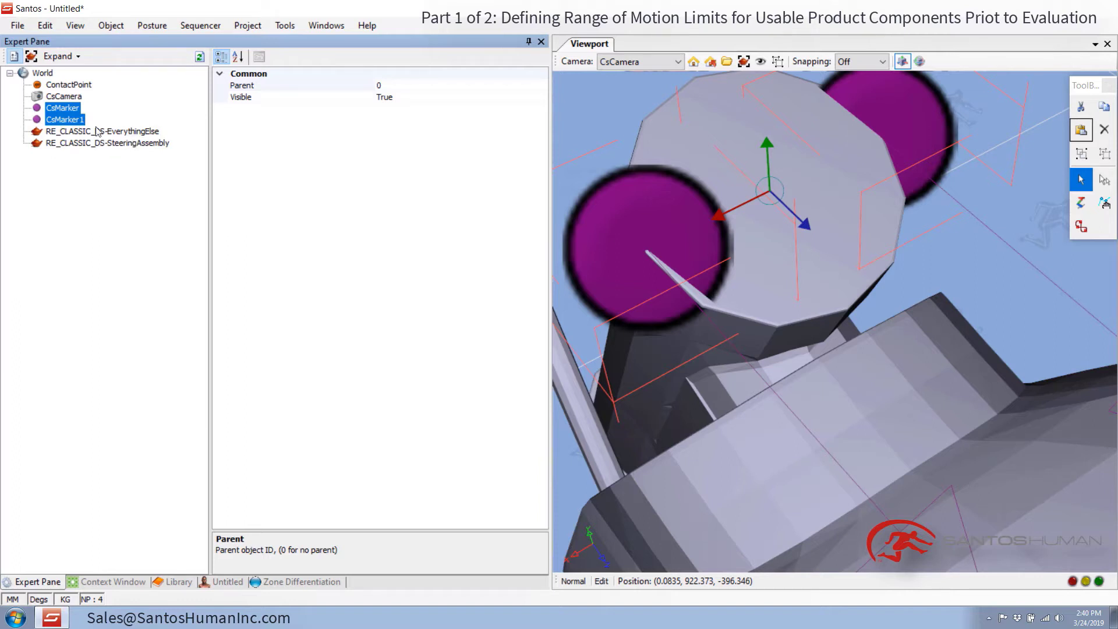
Generate a new marker midway between the two rim markers with the Average Location visualizer.
left_click(284, 27)
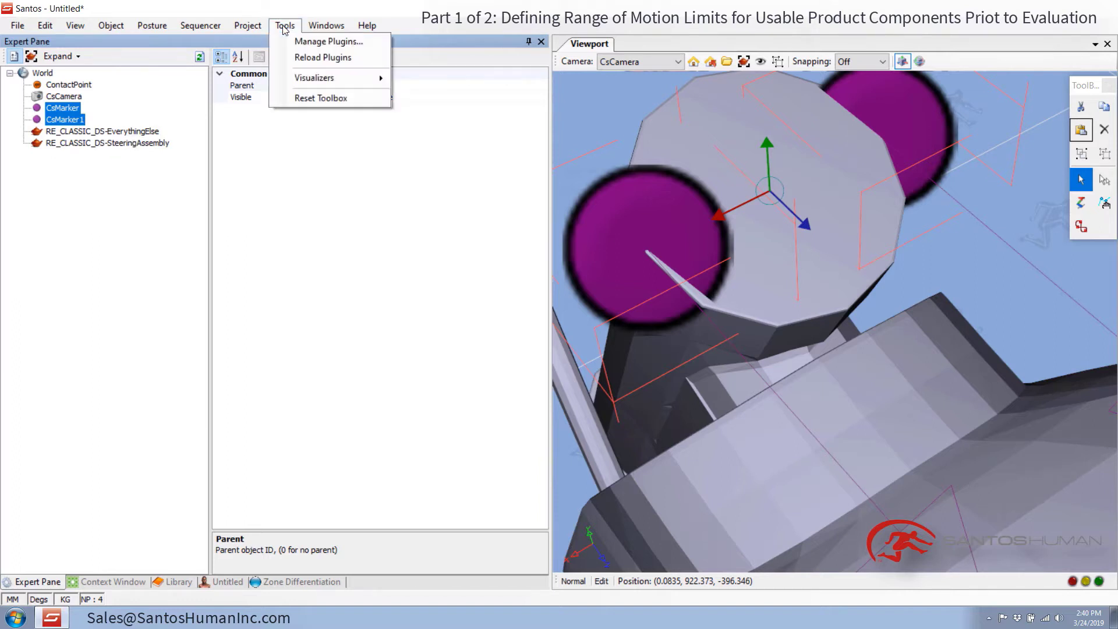
mouse_move(313, 81)
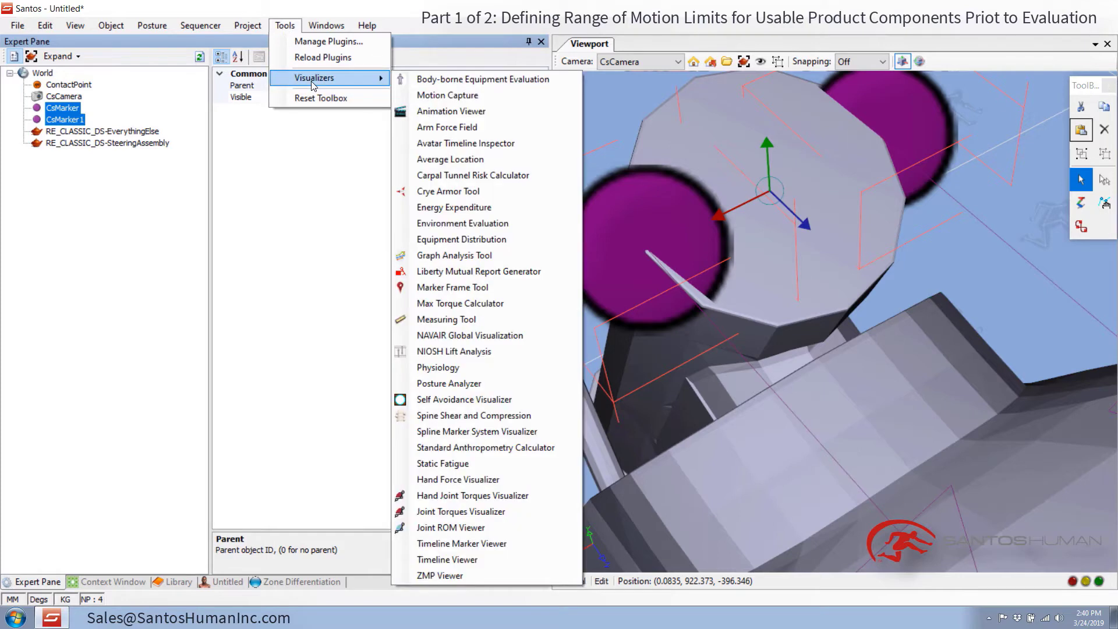
left_click(456, 161)
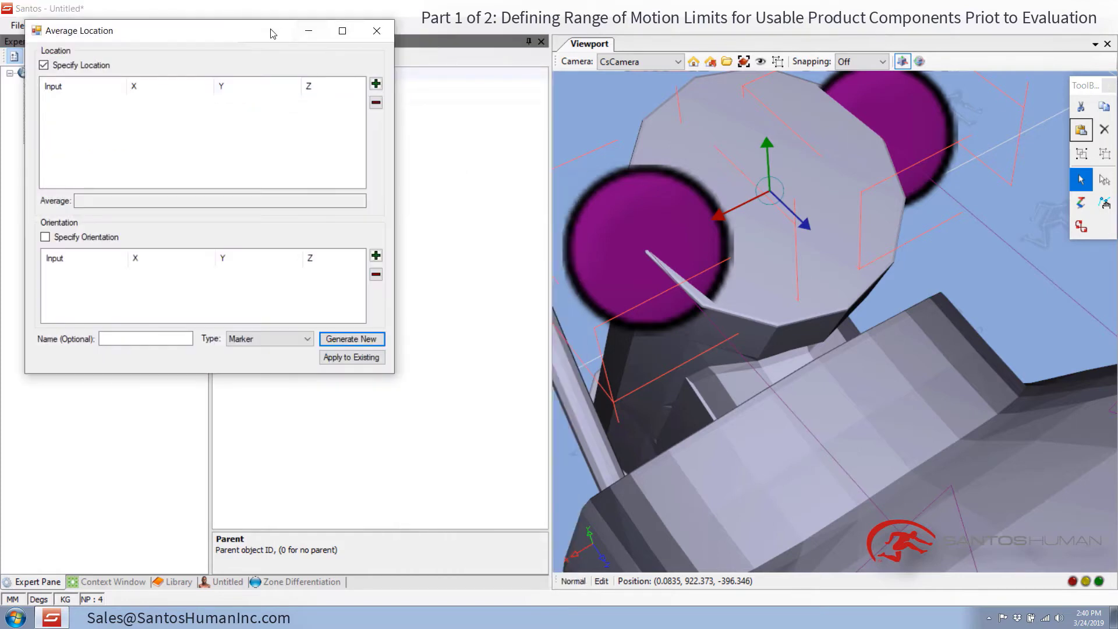
left_click_drag(270, 33, 445, 125)
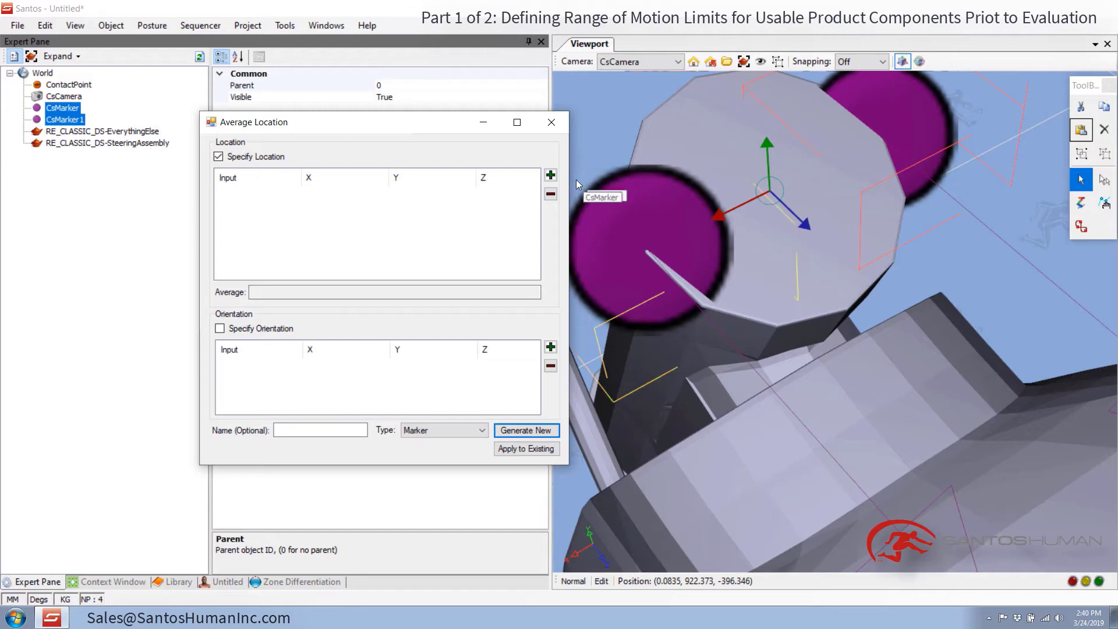
left_click(551, 176)
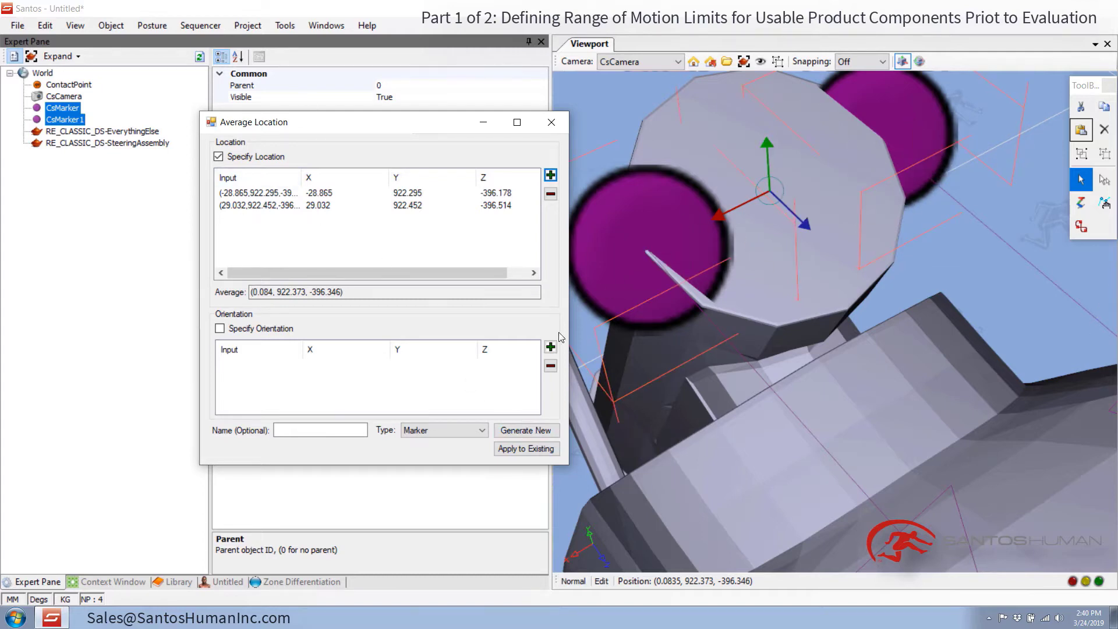
left_click(526, 430)
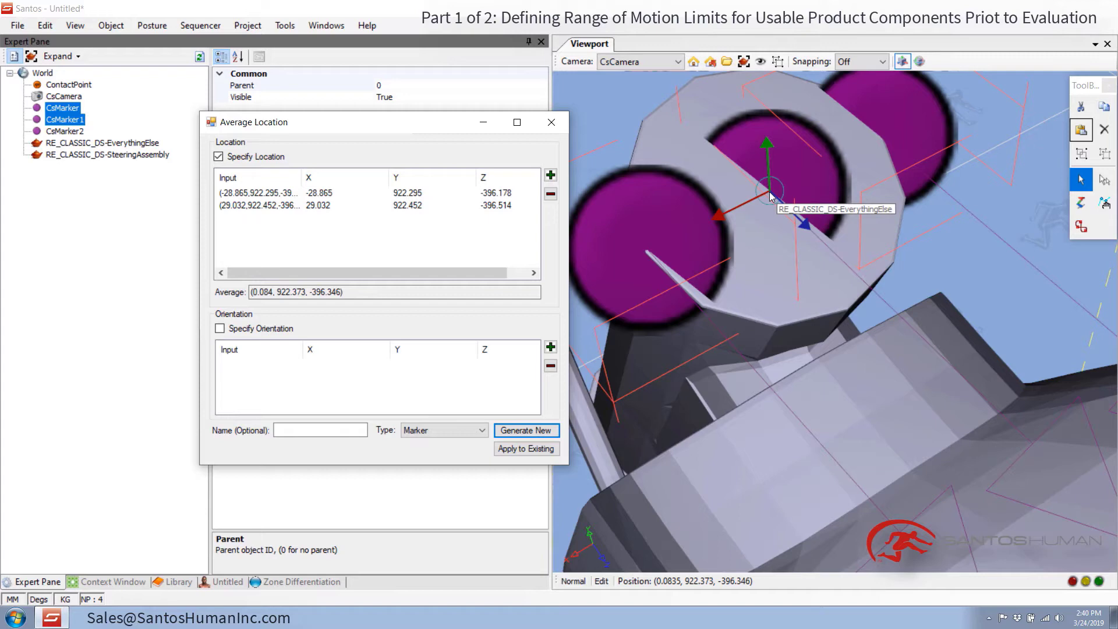
left_click(552, 121)
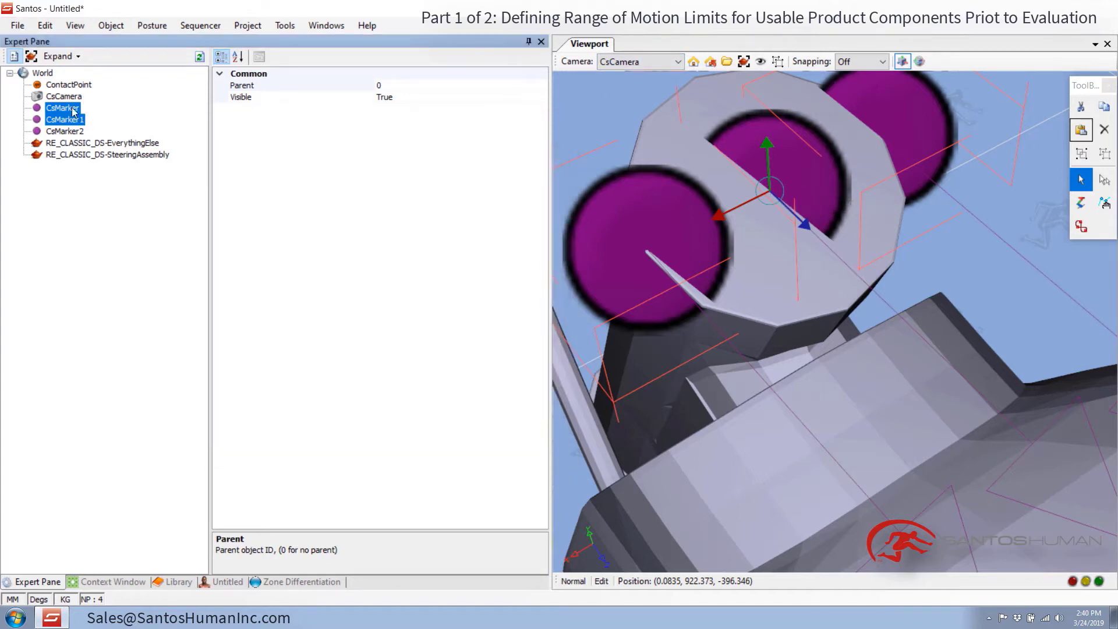
Delete the two rim markers and rename the remaining center marker REF-PIVOT.
left_click(53, 26)
left_click(68, 77)
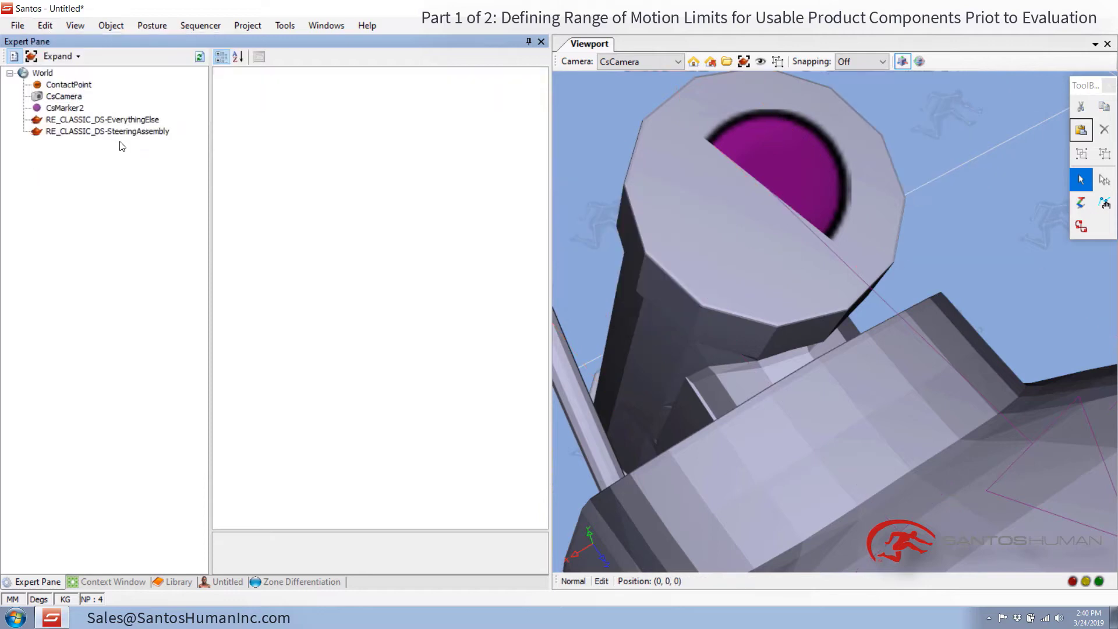
left_click(64, 108)
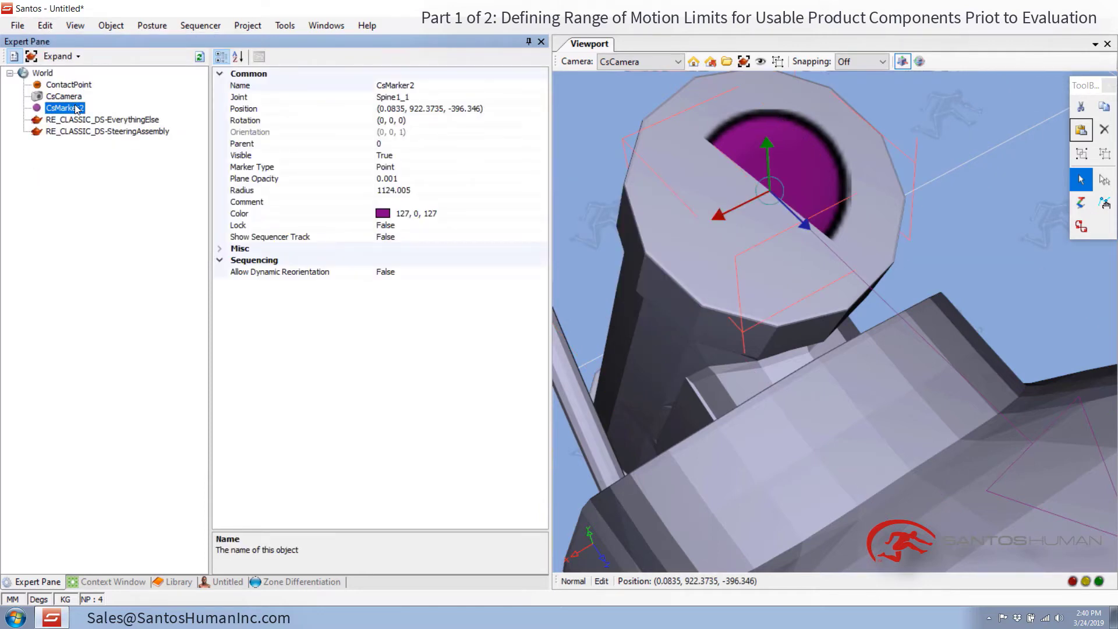
left_click(254, 87)
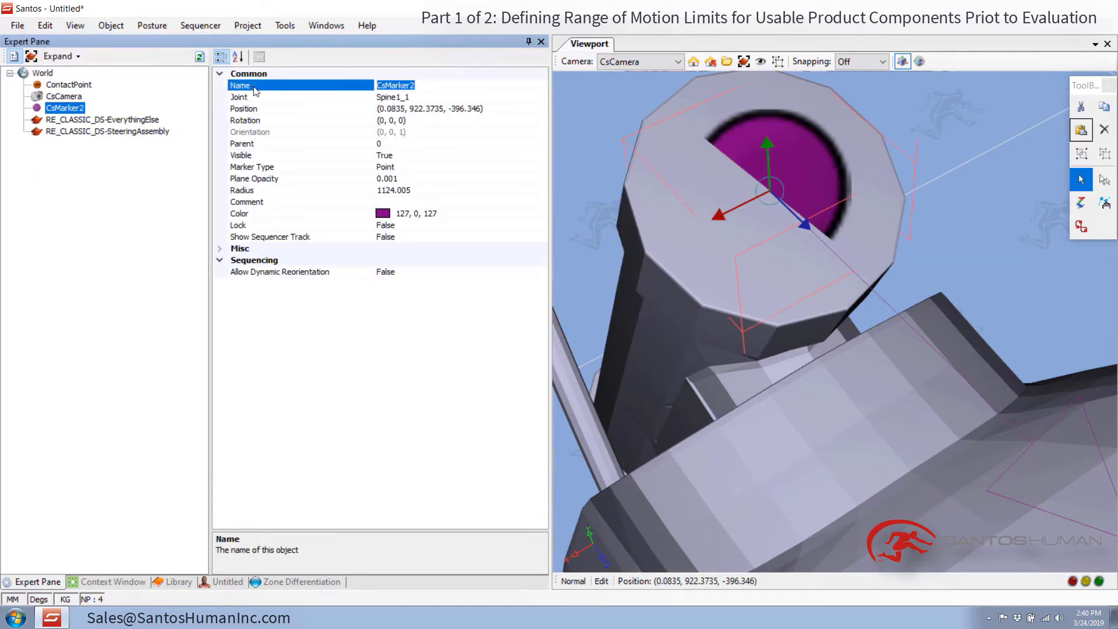
key("BackSpace")
key("Return")
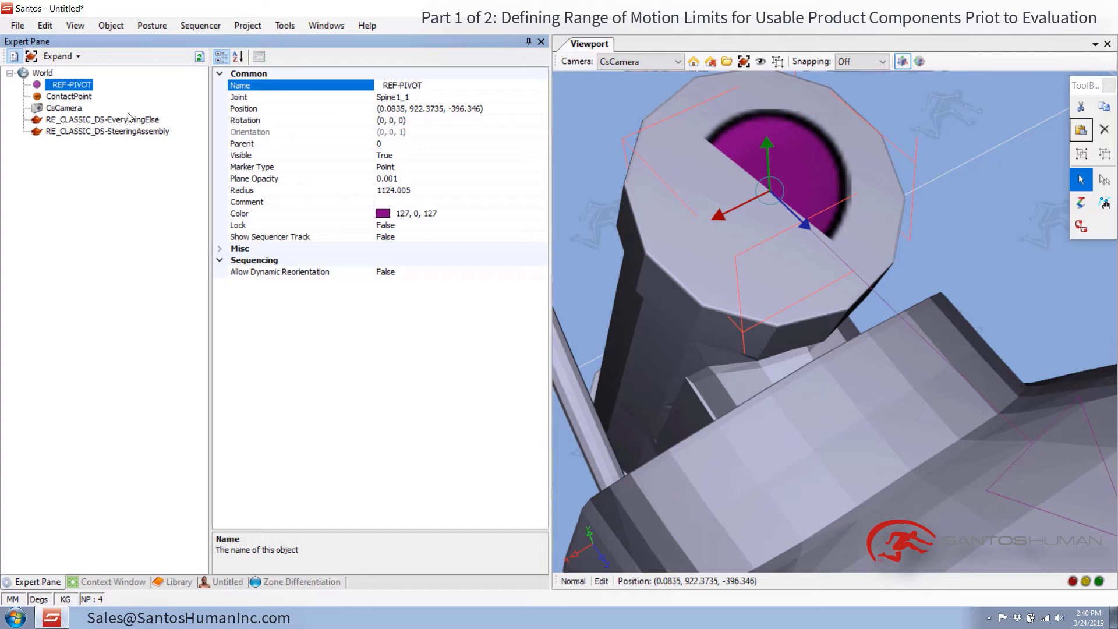
Copy the contact point's rotation value.
left_click(971, 253)
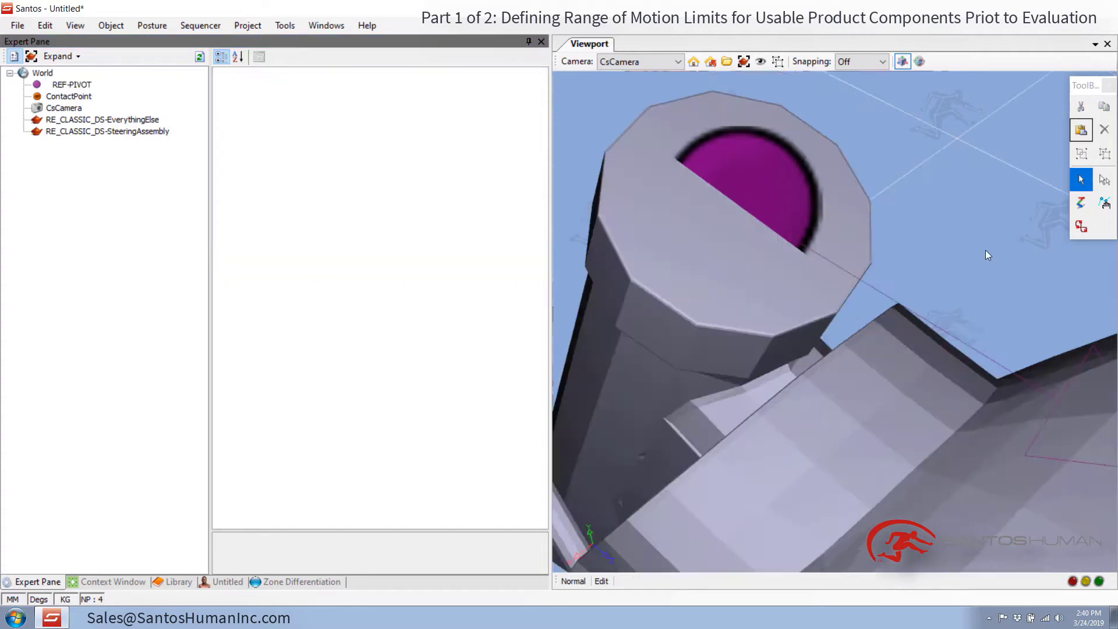
scroll(985, 250, "down", 10)
scroll(930, 226, "up", 10)
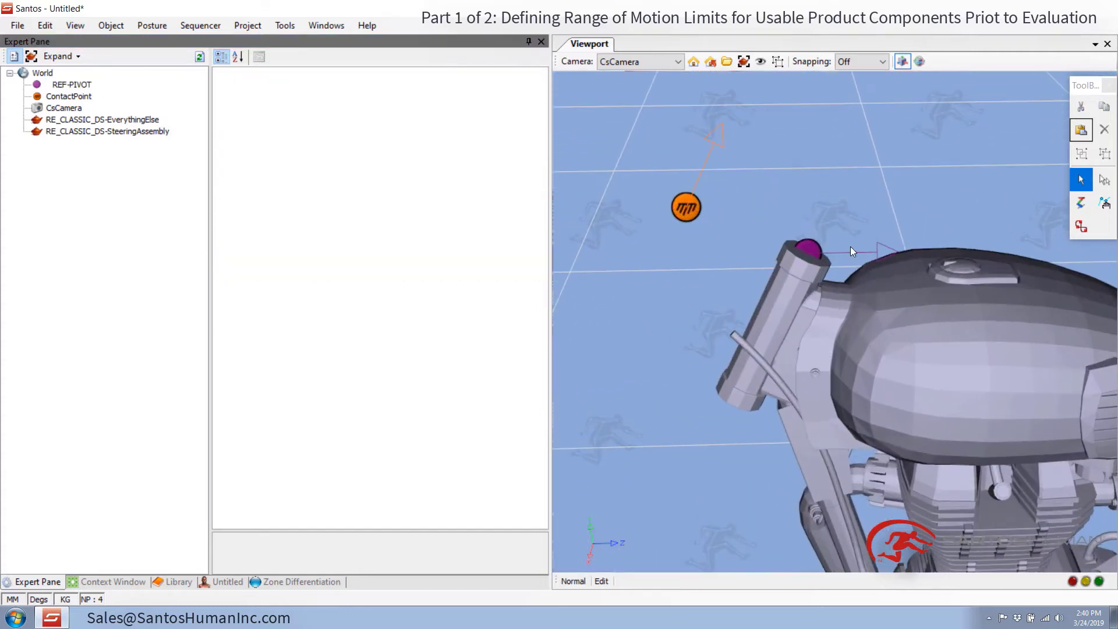
left_click(807, 244)
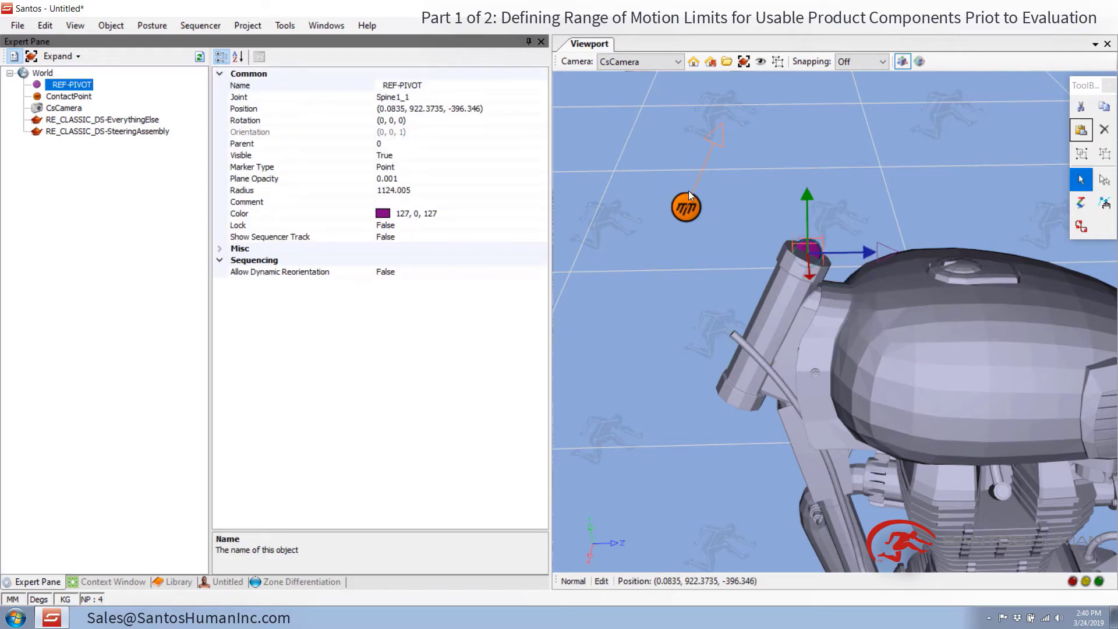
left_click(727, 188)
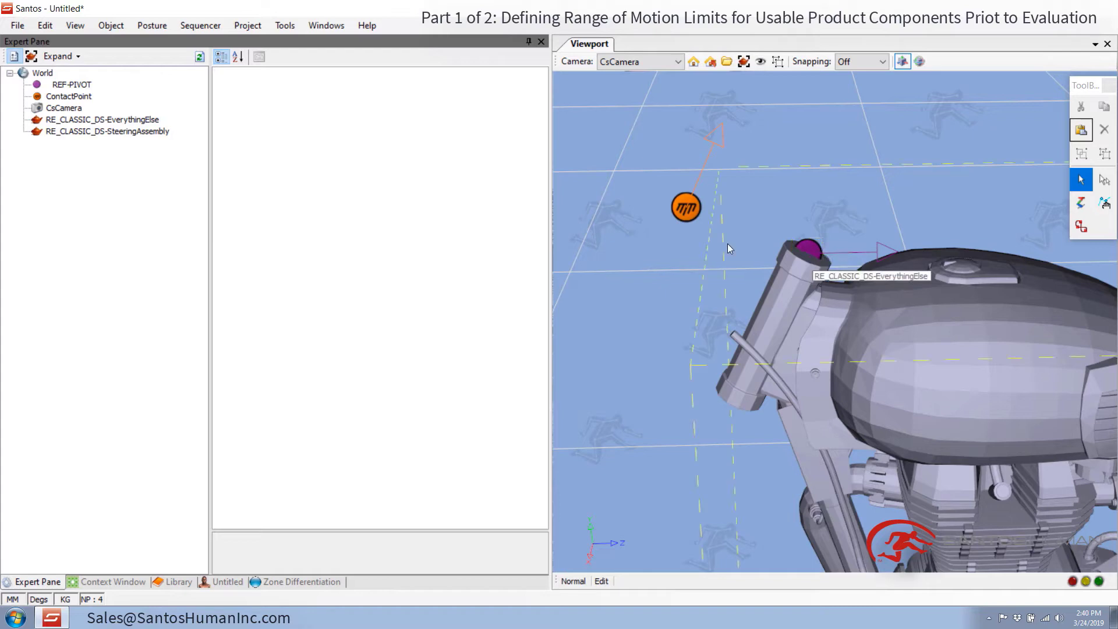
right_click(685, 208)
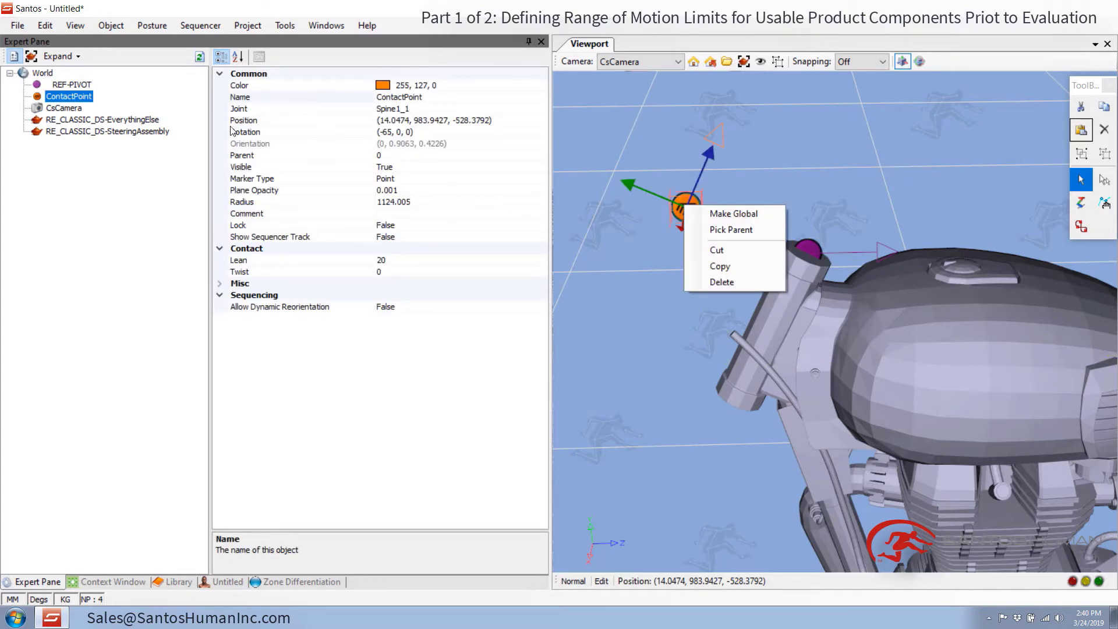
left_click(239, 136)
left_click(238, 136)
right_click(394, 131)
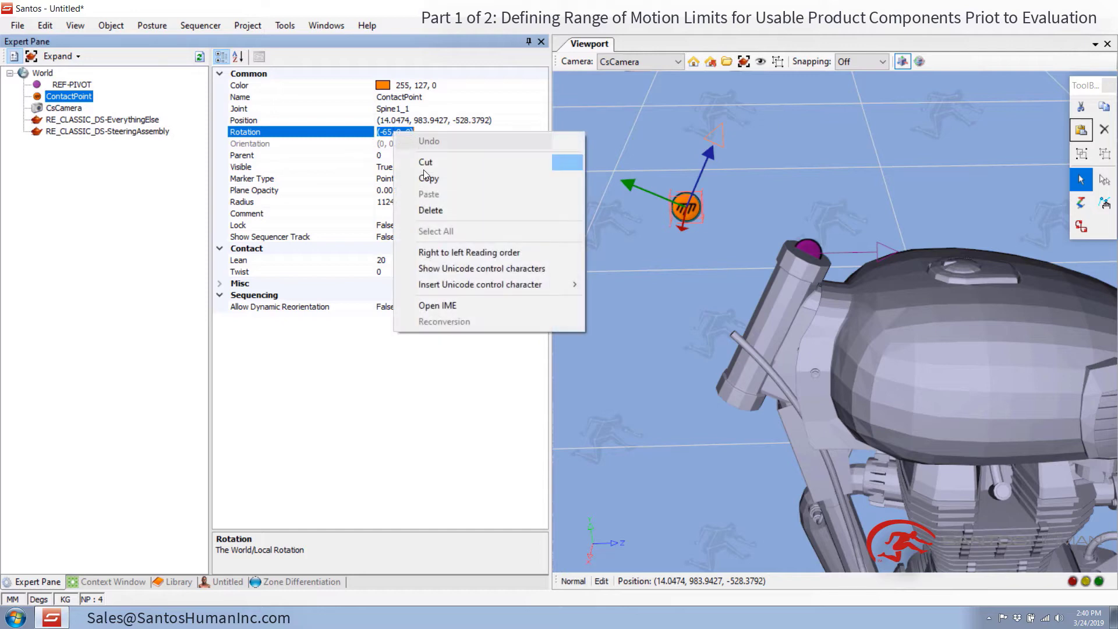
left_click(436, 177)
Paste the copied rotation (-65, 0, 0) into the REF-PIVOT marker so that its blue axis follows the steering tube.
left_click(71, 85)
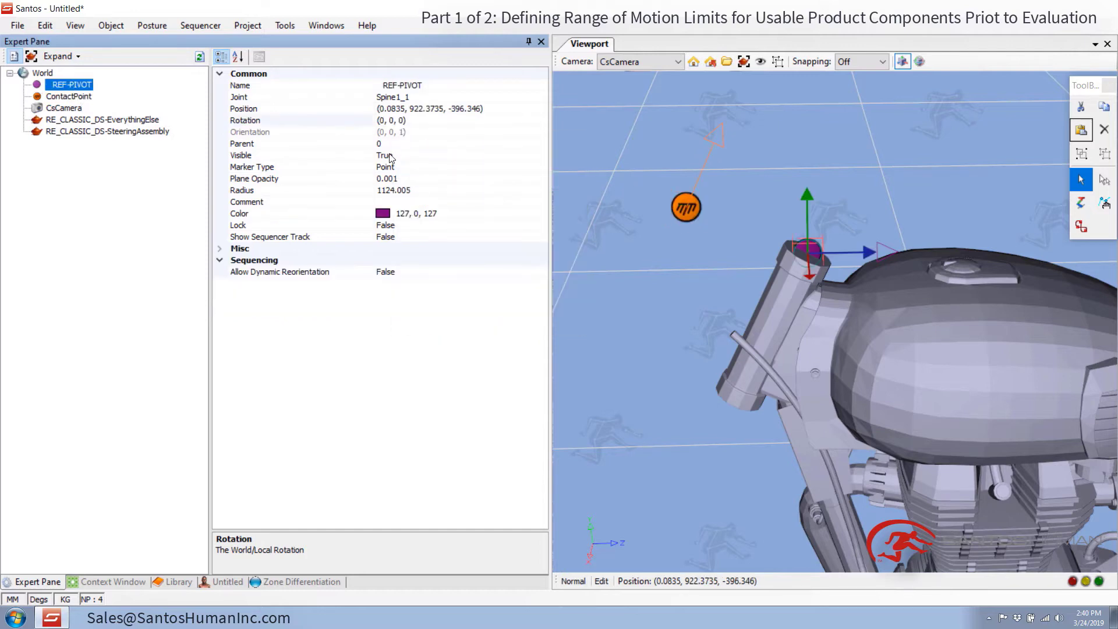
left_click(240, 119)
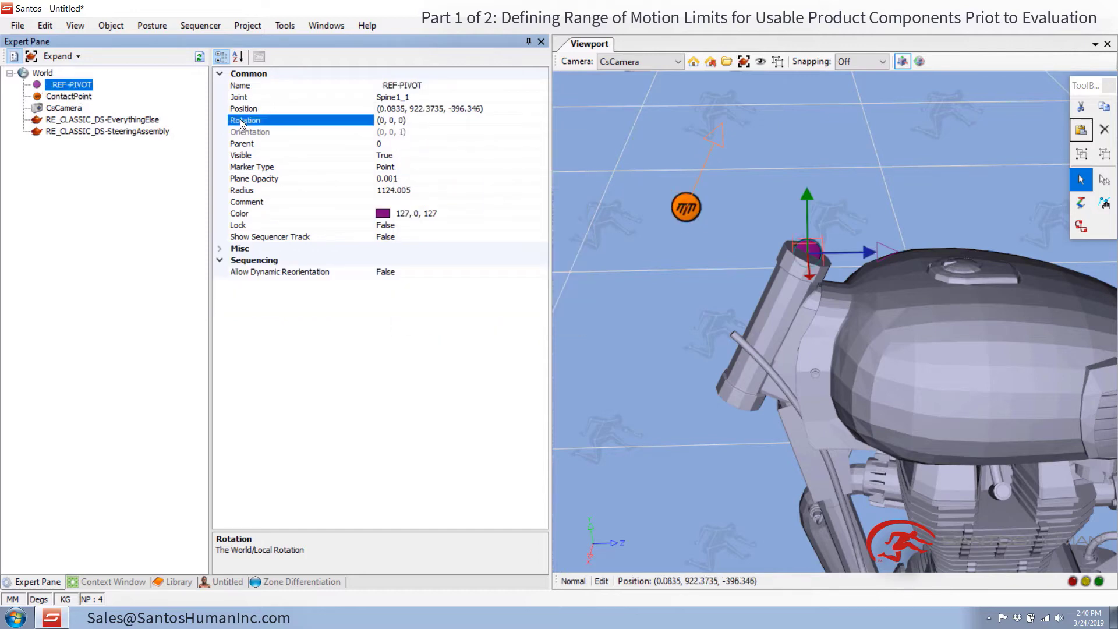
right_click(393, 121)
left_click(453, 181)
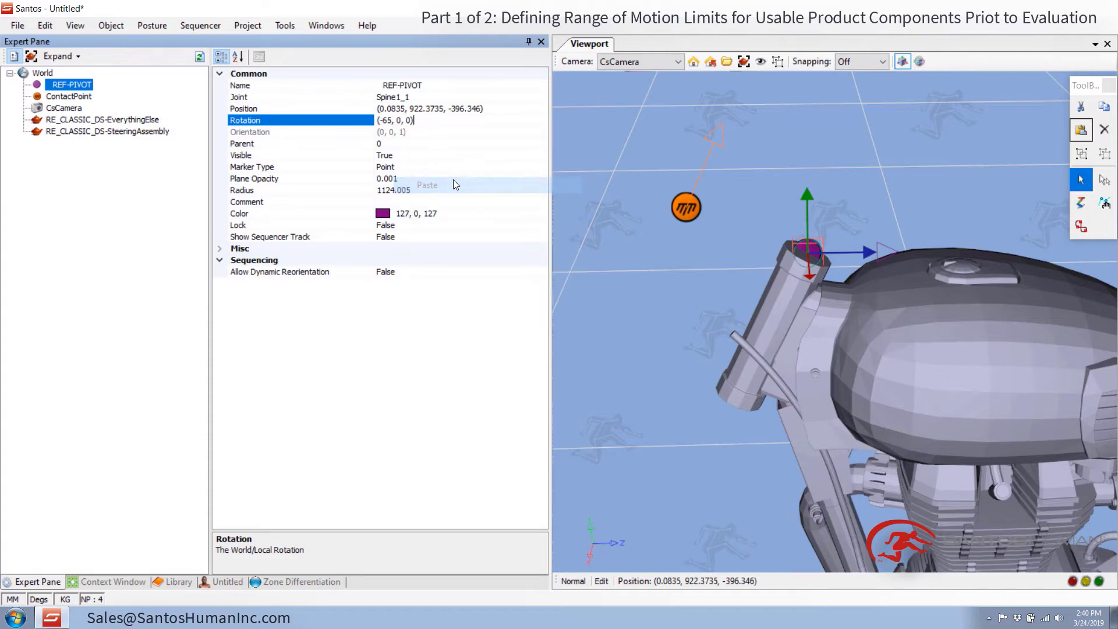
left_click(430, 132)
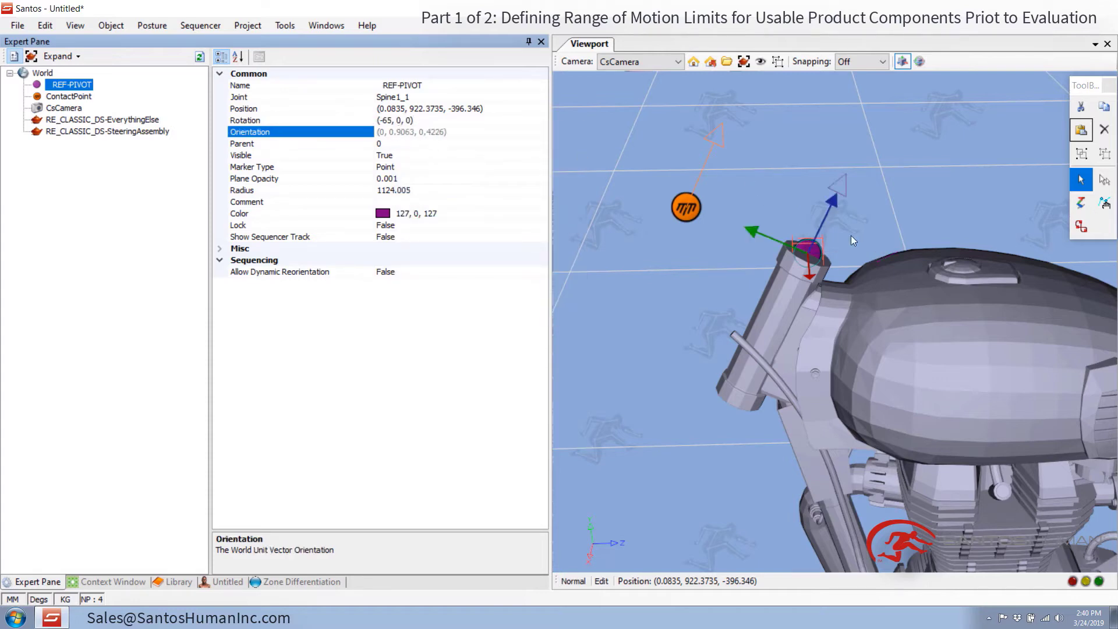
Delete the contact point floating in front of the steering tube.
middle_click_drag(732, 295, 701, 305)
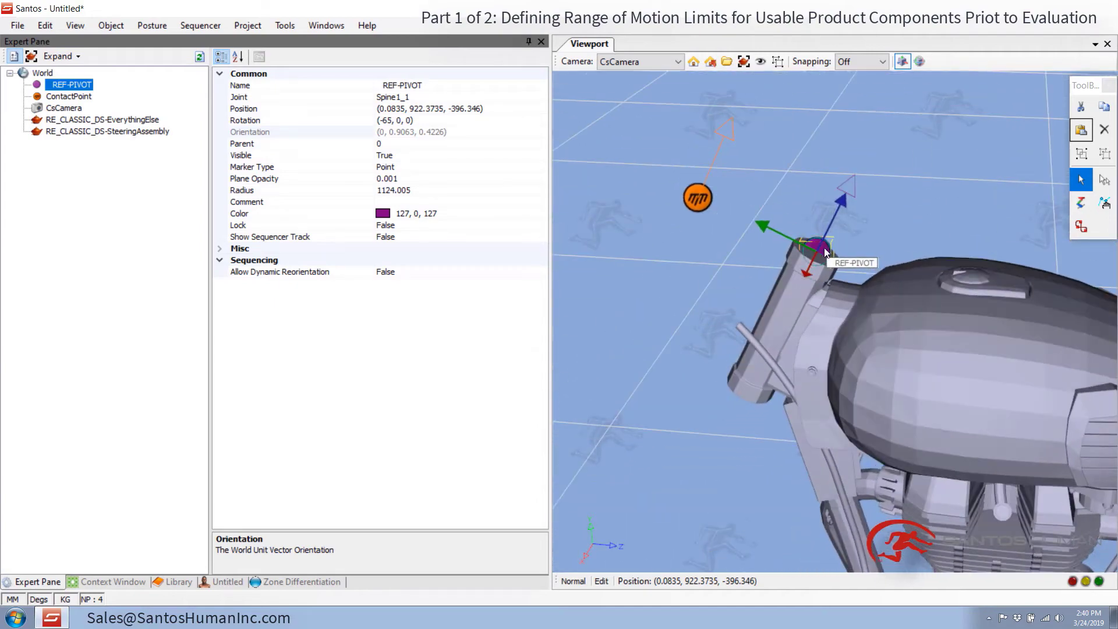
middle_click_drag(830, 251, 805, 209)
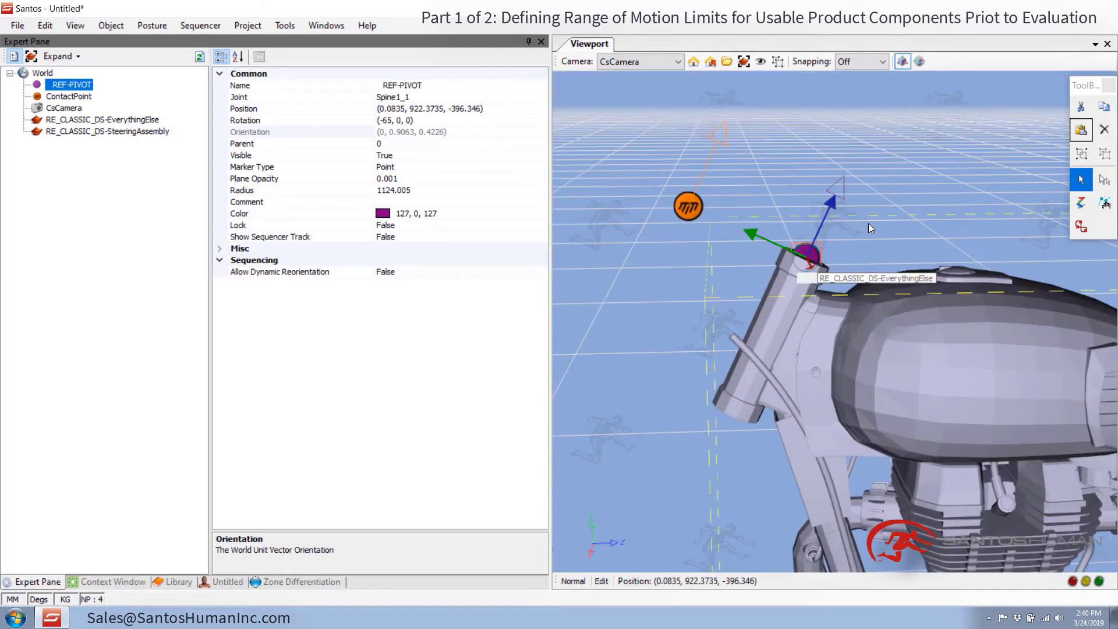
left_click(781, 183)
left_click(678, 207)
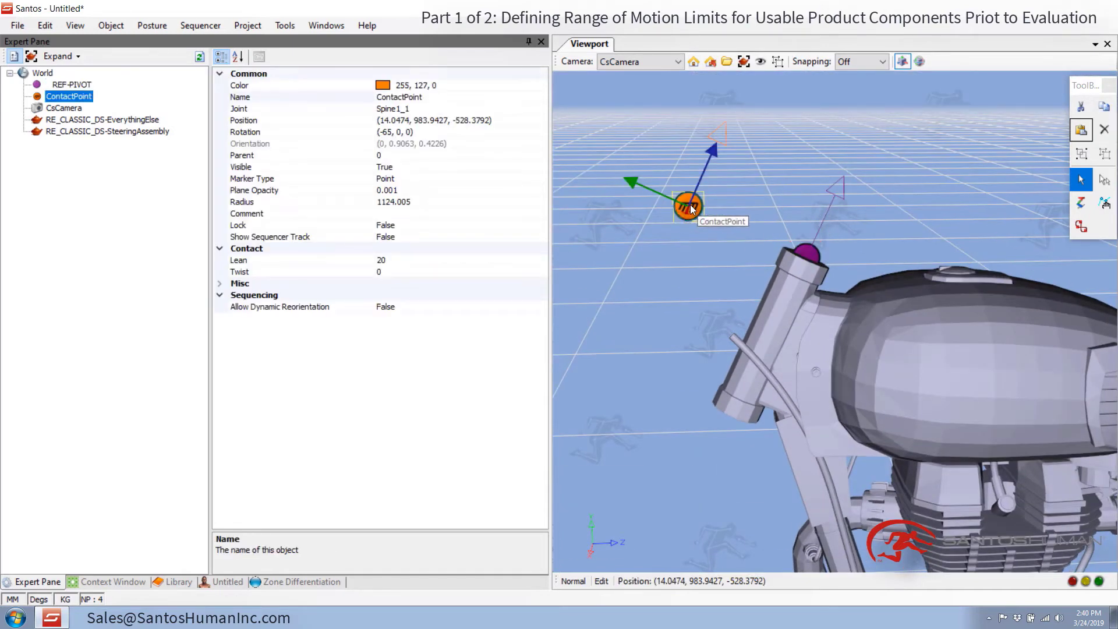
right_click(689, 204)
key("Escape")
key("Delete")
Move the REF-PIVOT marker down along its blue axis to just below the steering tube's lower end.
scroll(736, 311, "down", 5)
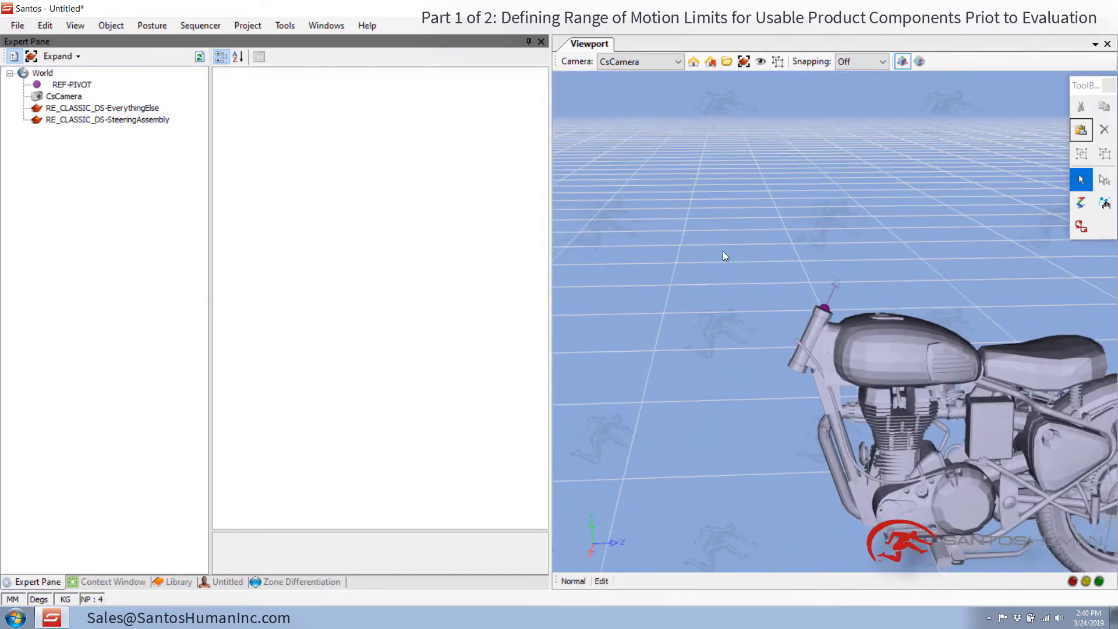
right_click(823, 313)
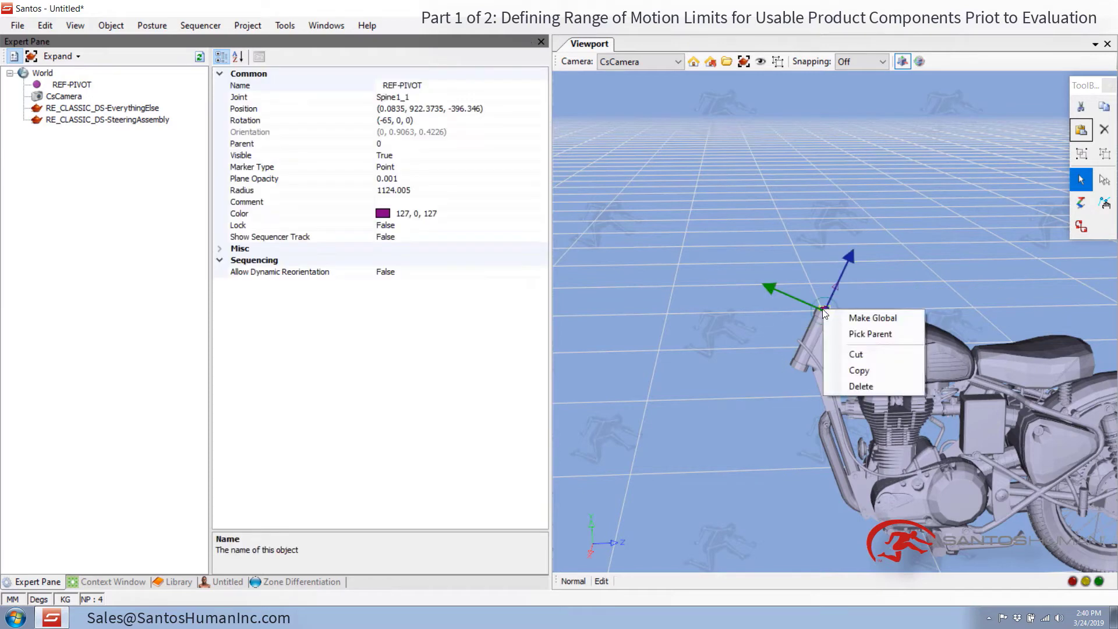
key("Escape")
left_click_drag(851, 285, 822, 332)
left_click(880, 266)
Make the RE_CLASSIC_DS-SteeringAssembly model visible.
scroll(861, 262, "up", 5)
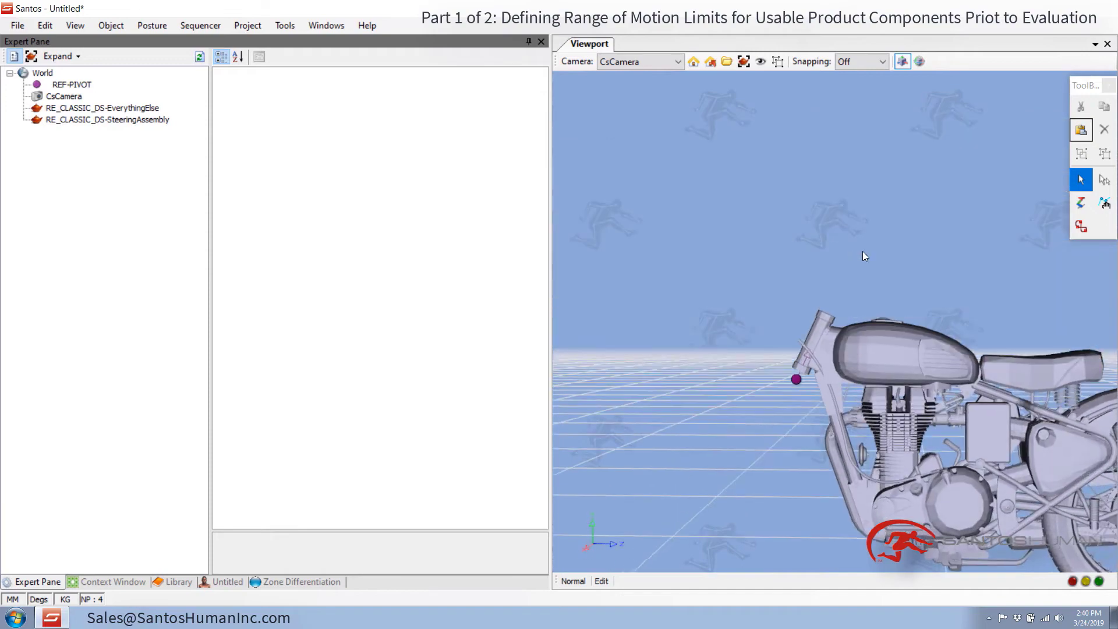
middle_click_drag(863, 330, 669, 278)
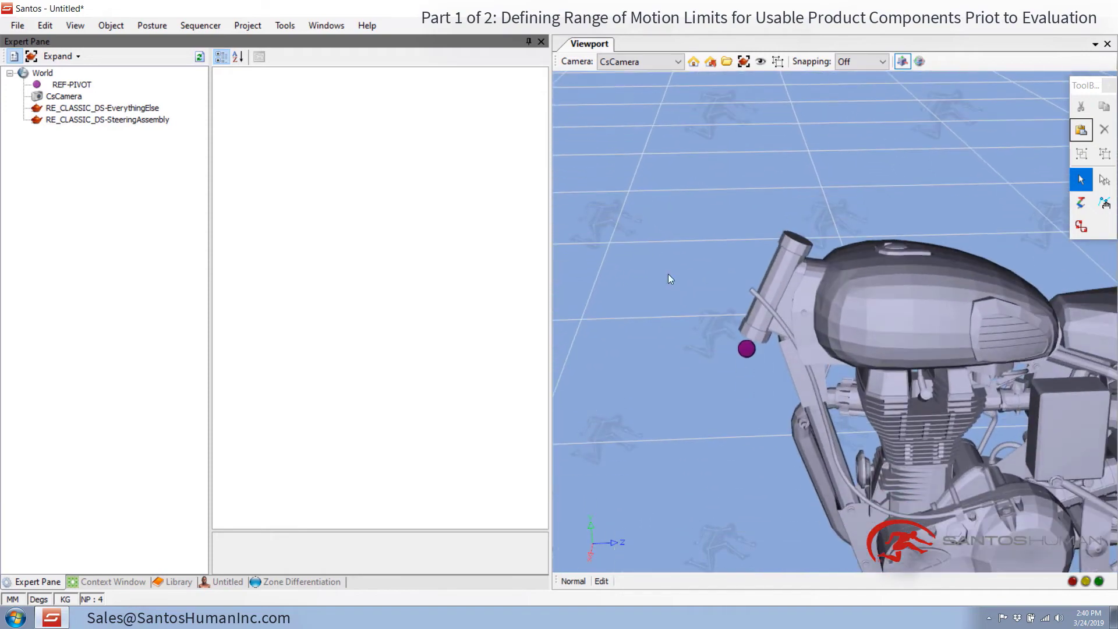
left_click(151, 121)
double_click(253, 202)
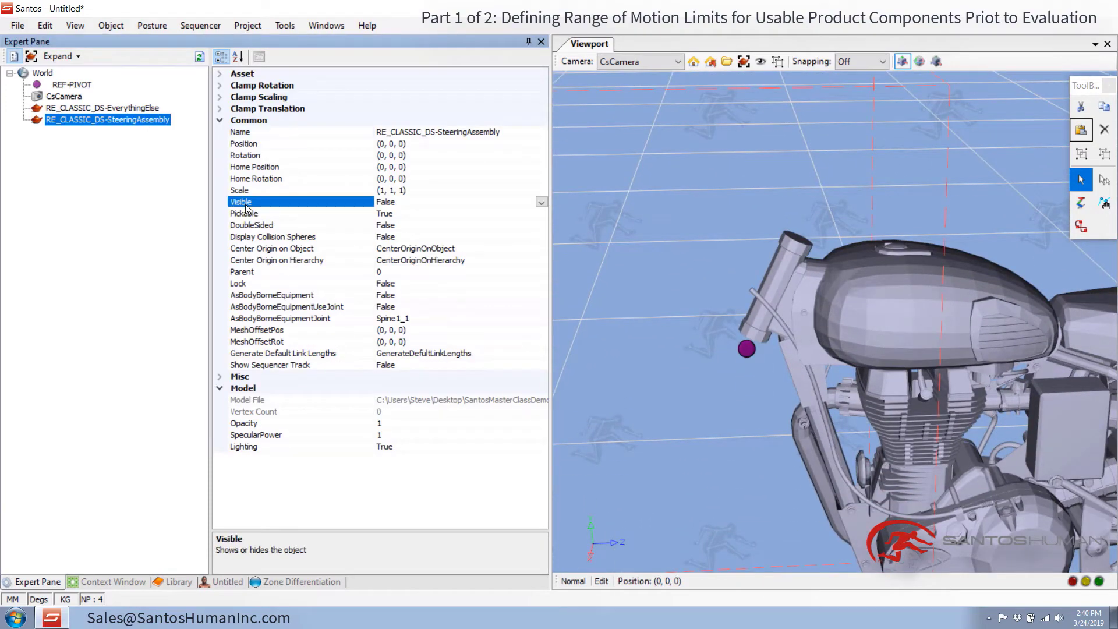
left_click(747, 173)
middle_click_drag(746, 173, 674, 165)
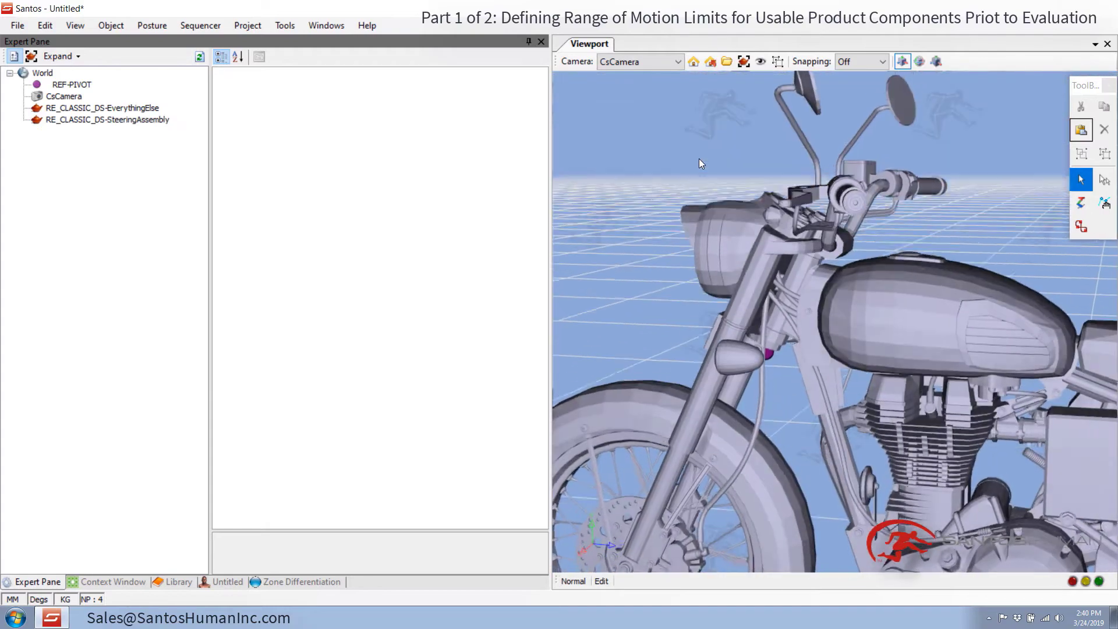
Parent the RE_CLASSIC_DS-SteeringAssembly model to the REF-PIVOT marker.
scroll(674, 165, "up", 5)
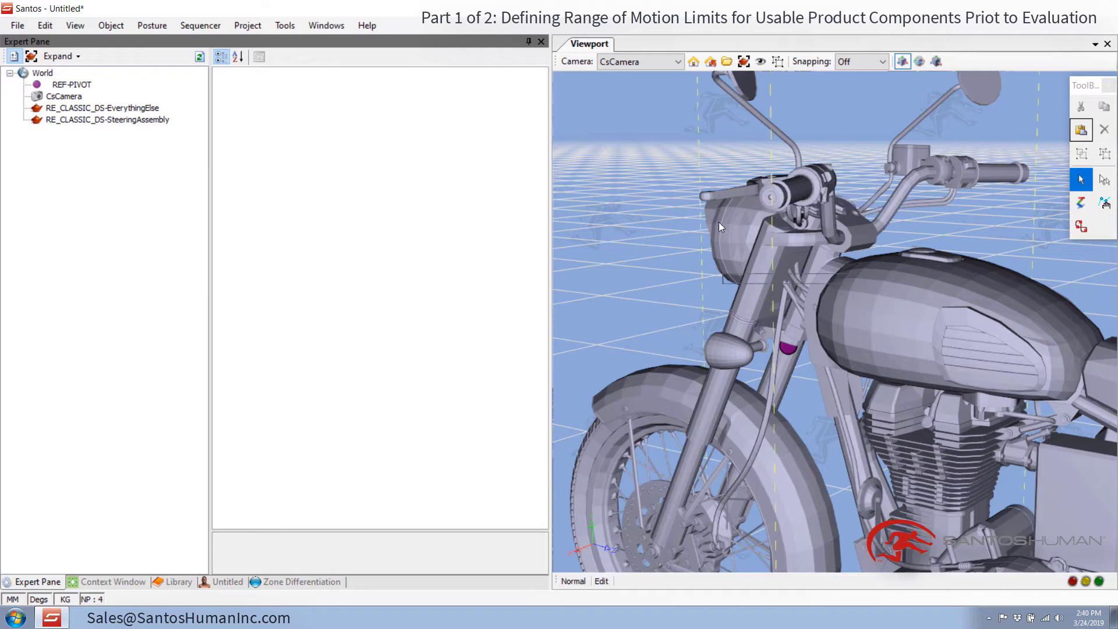
right_click(131, 124)
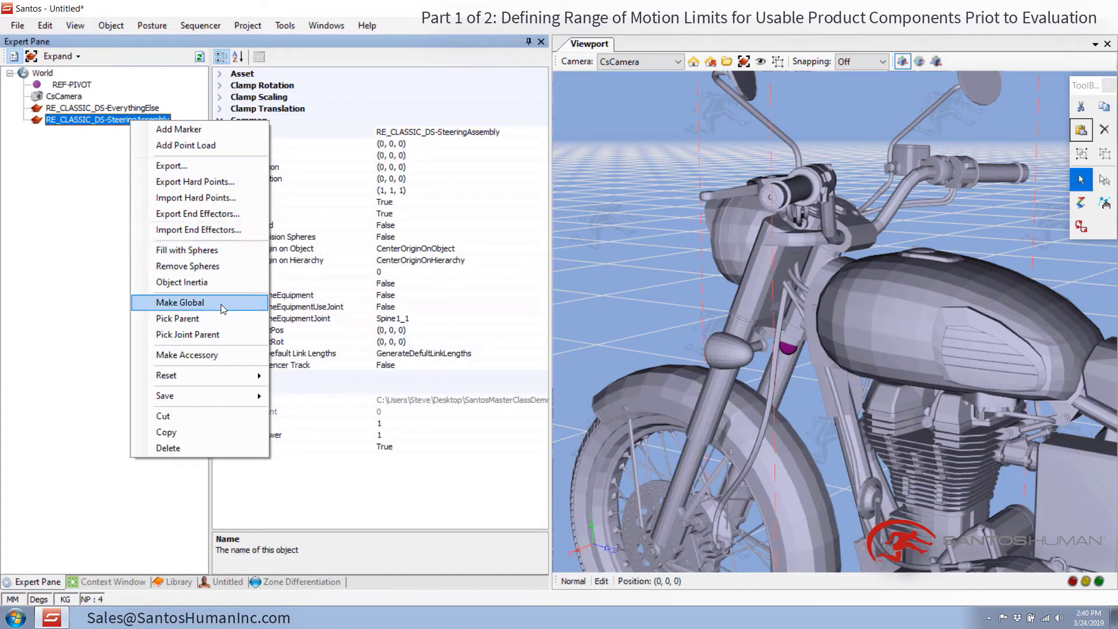
left_click(211, 325)
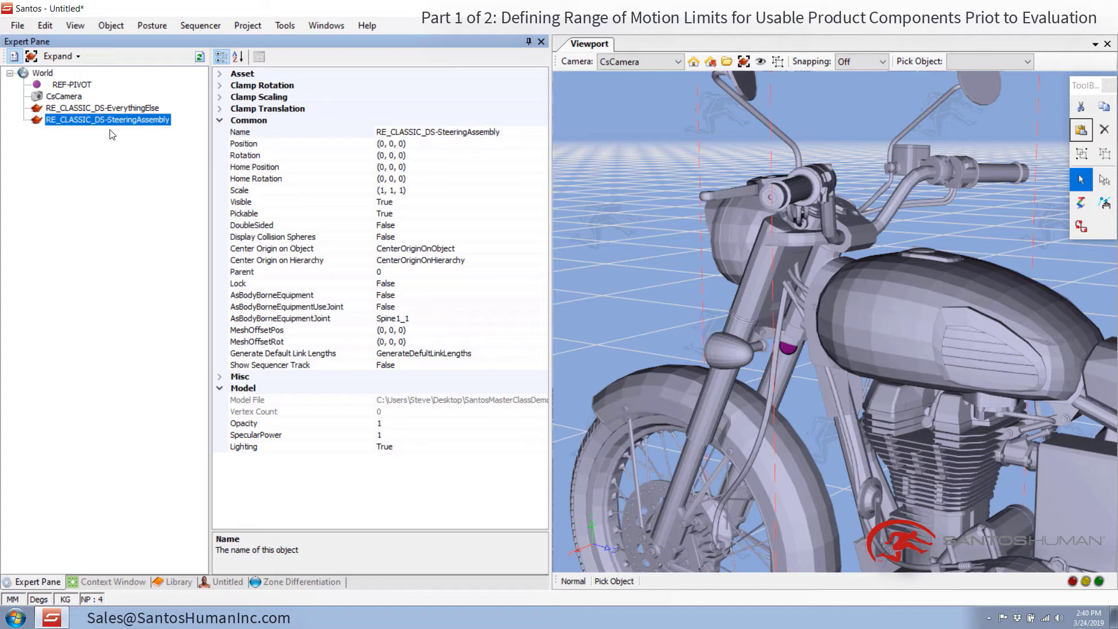
left_click(62, 86)
left_click(73, 98)
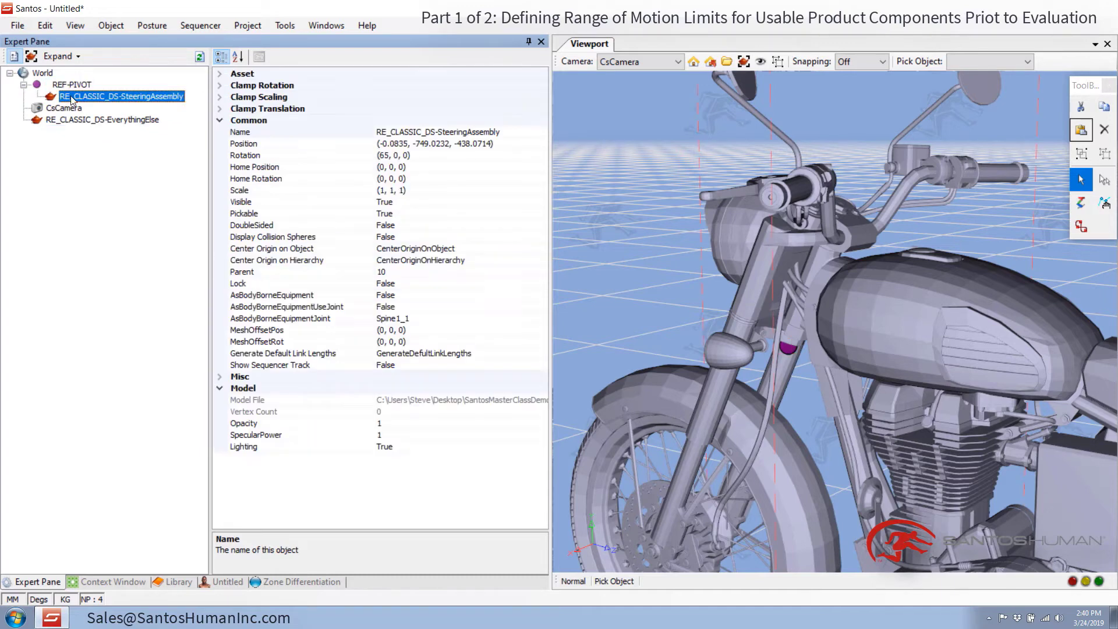
Try turning the steering assembly by rotating the REF-PIVOT marker about its blue axis in both directions, and undo the rotations.
left_click(72, 86)
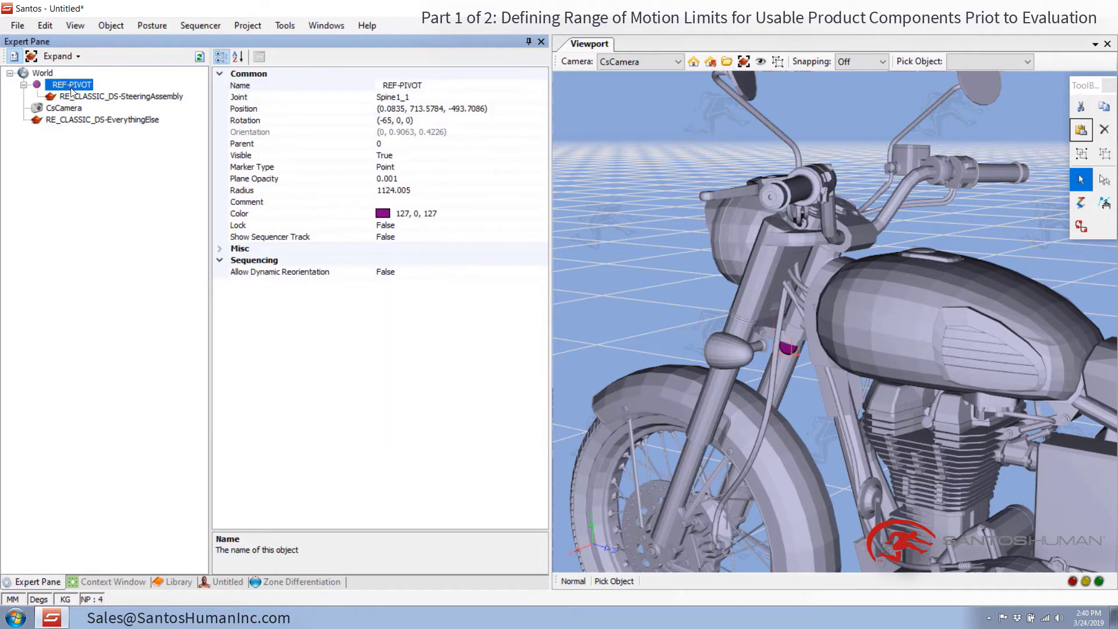
left_click(680, 229)
key("r")
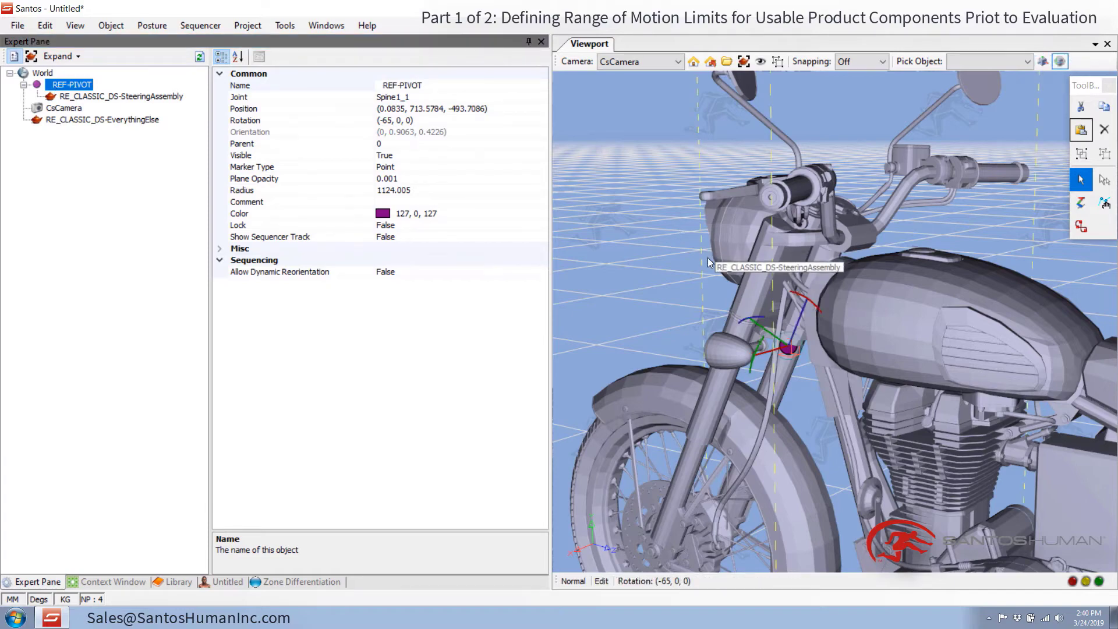
scroll(708, 262, "down", 5)
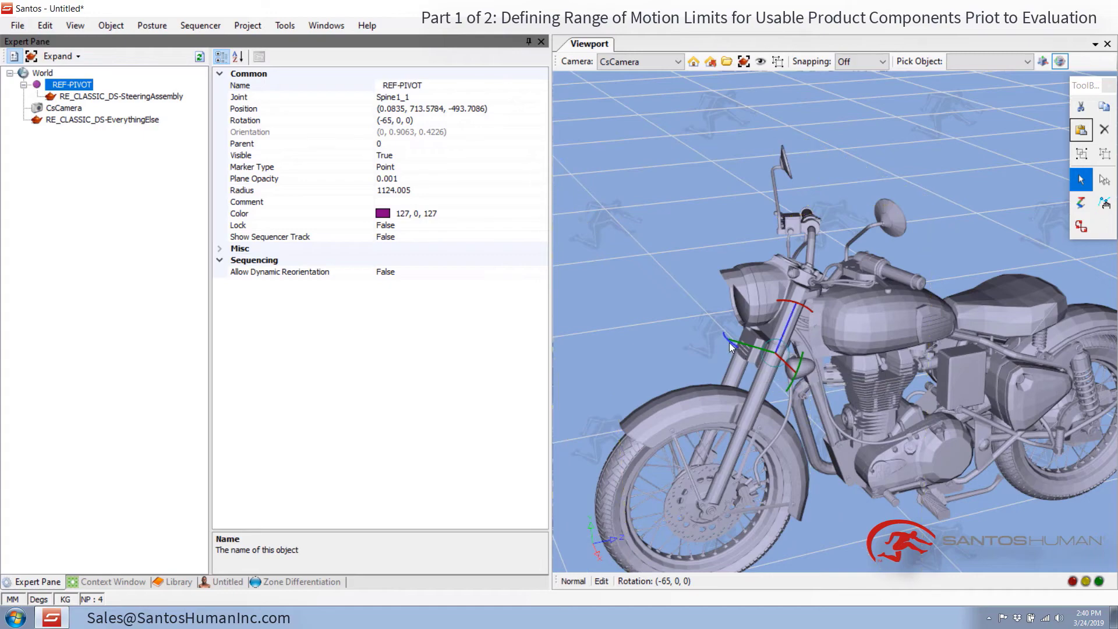
left_click_drag(729, 343, 700, 365)
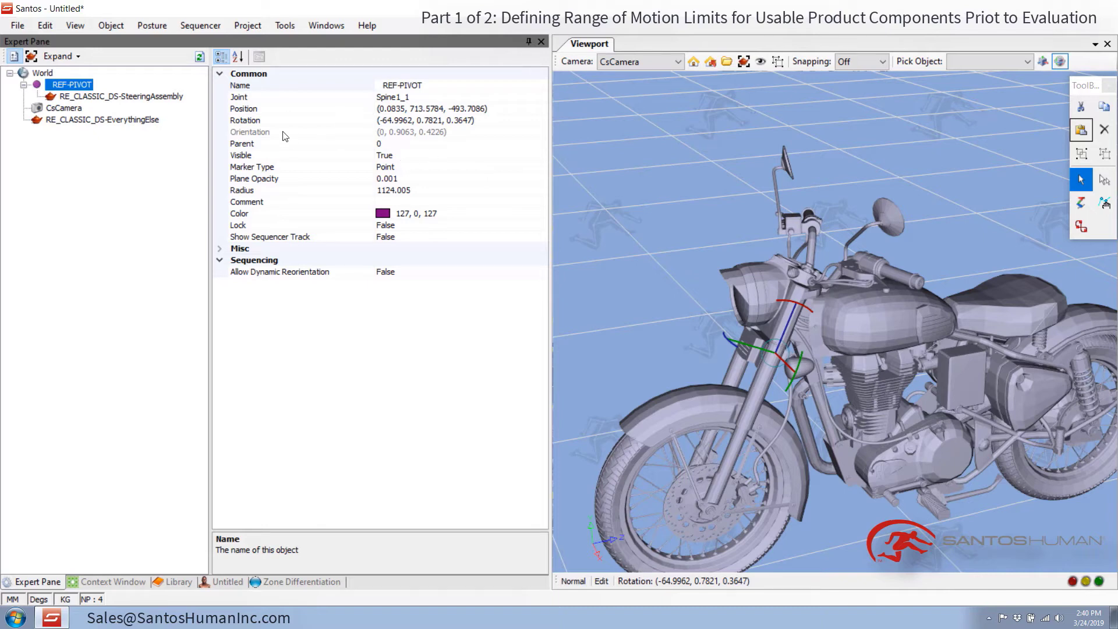
left_click_drag(729, 338, 746, 342)
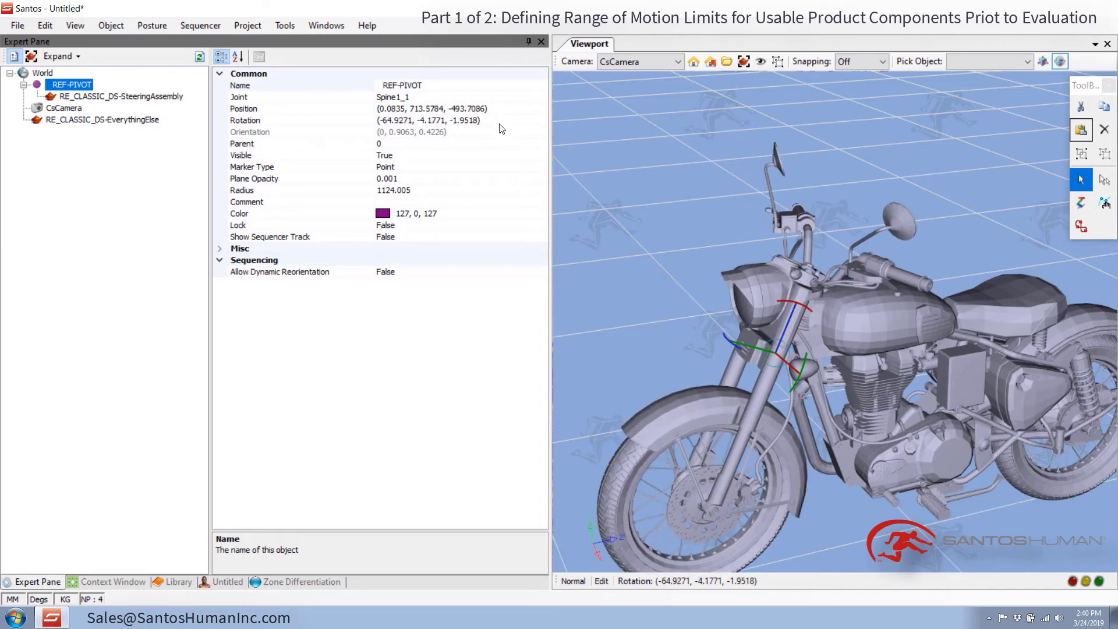
key("ctrl+z")
key("ctrl+z")
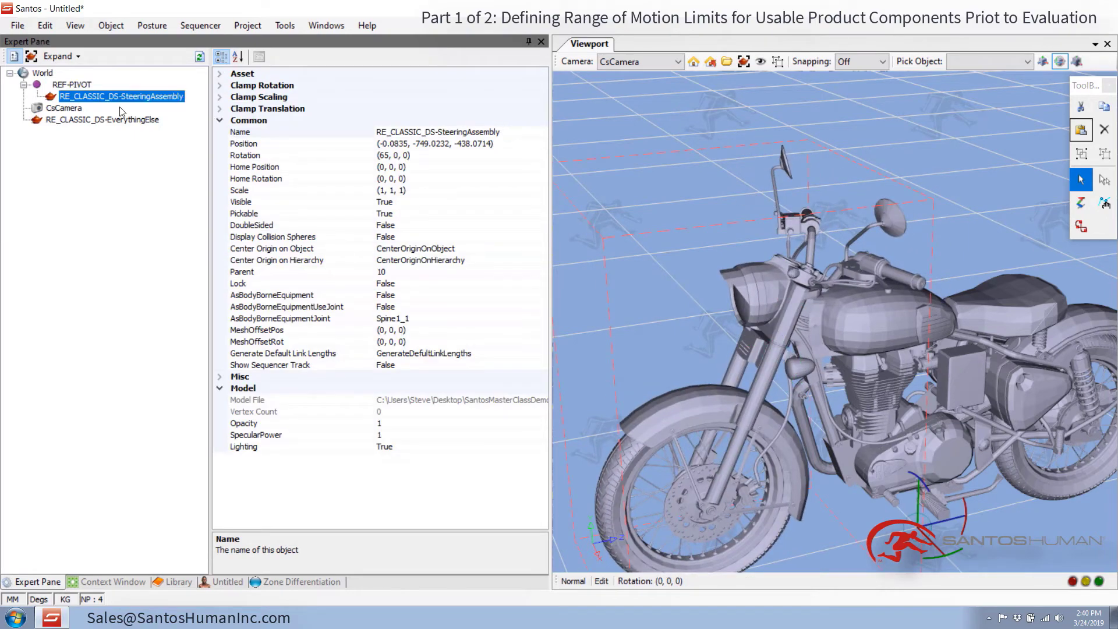
Detach RE_CLASSIC_DS-SteeringAssembly from the REF-PIVOT marker by making it global.
left_click(67, 85)
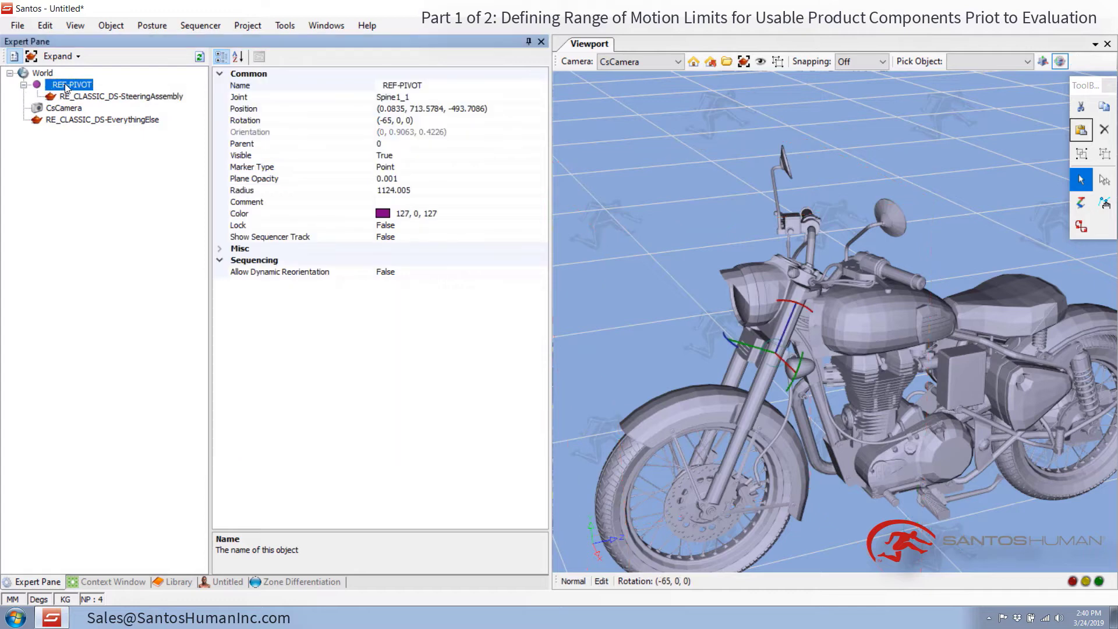
left_click(669, 178)
right_click(126, 96)
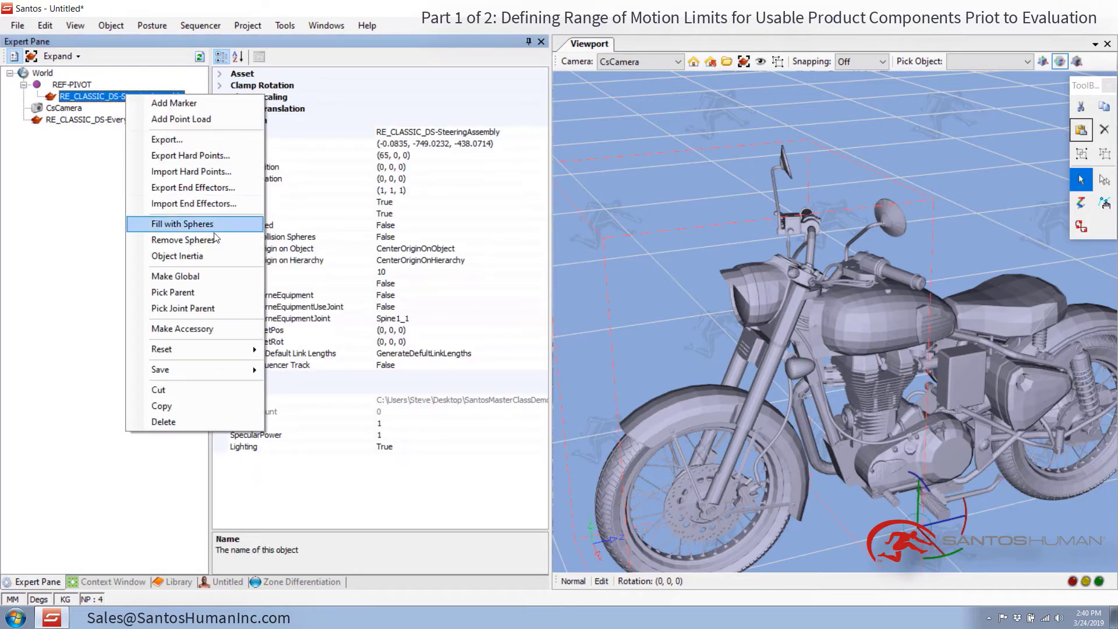
left_click(169, 274)
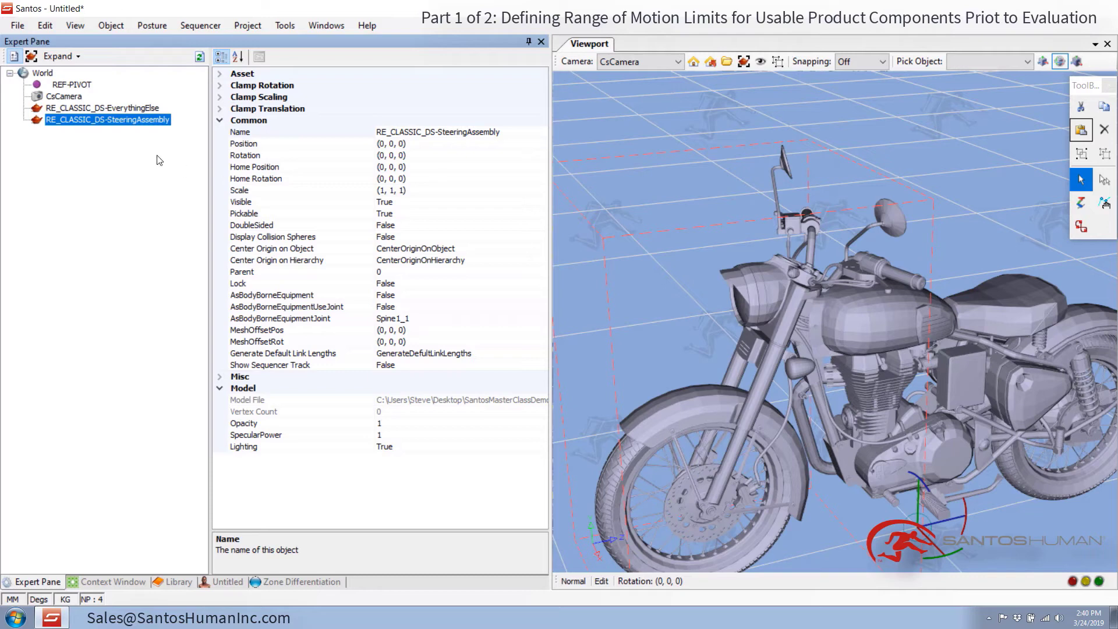
Hide the RE_CLASSIC_DS-SteeringAssembly model while keeping RE_CLASSIC_DS-EverythingElse visible.
left_click(132, 110, "ctrl")
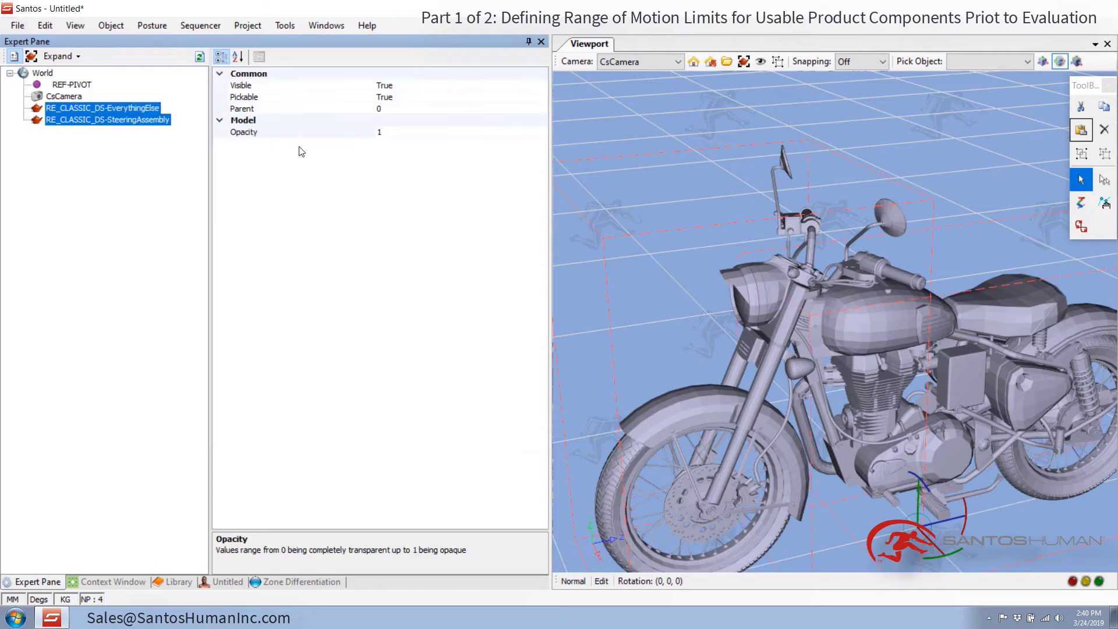
double_click(253, 85)
left_click(149, 110)
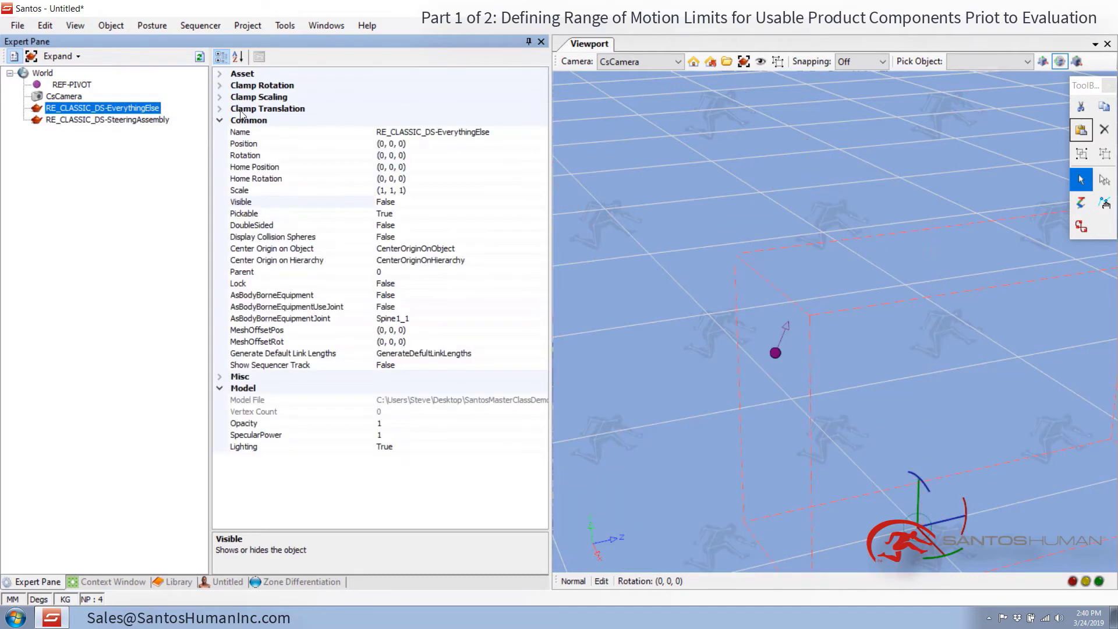
double_click(243, 201)
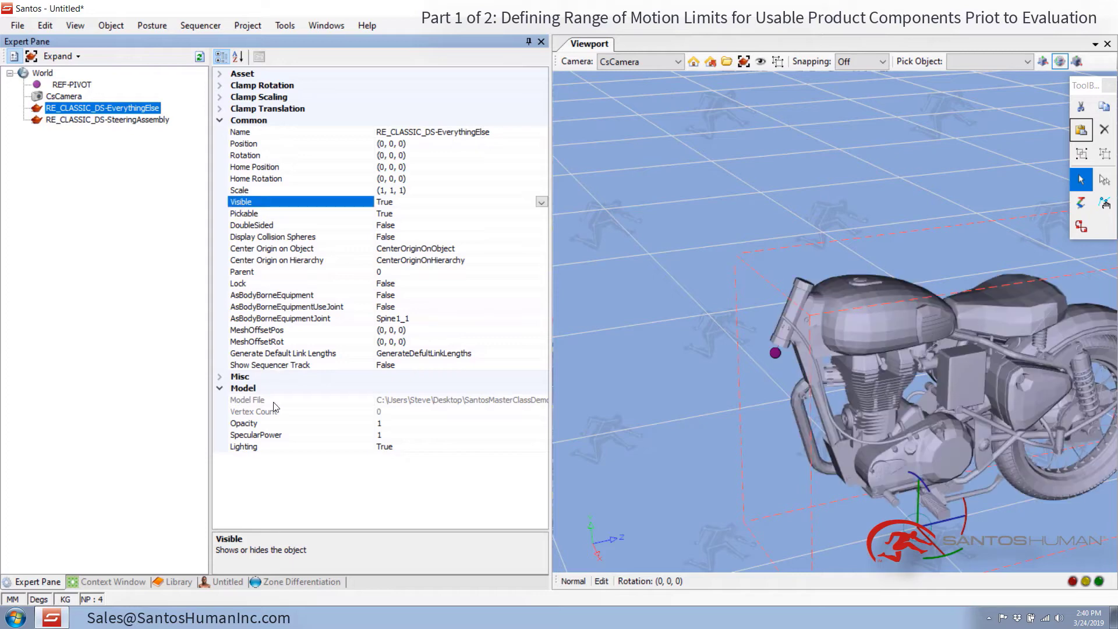
Set the opacity of the RE_CLASSIC_DS-EverythingElse model to 0.25 and deselect it.
left_click(256, 425)
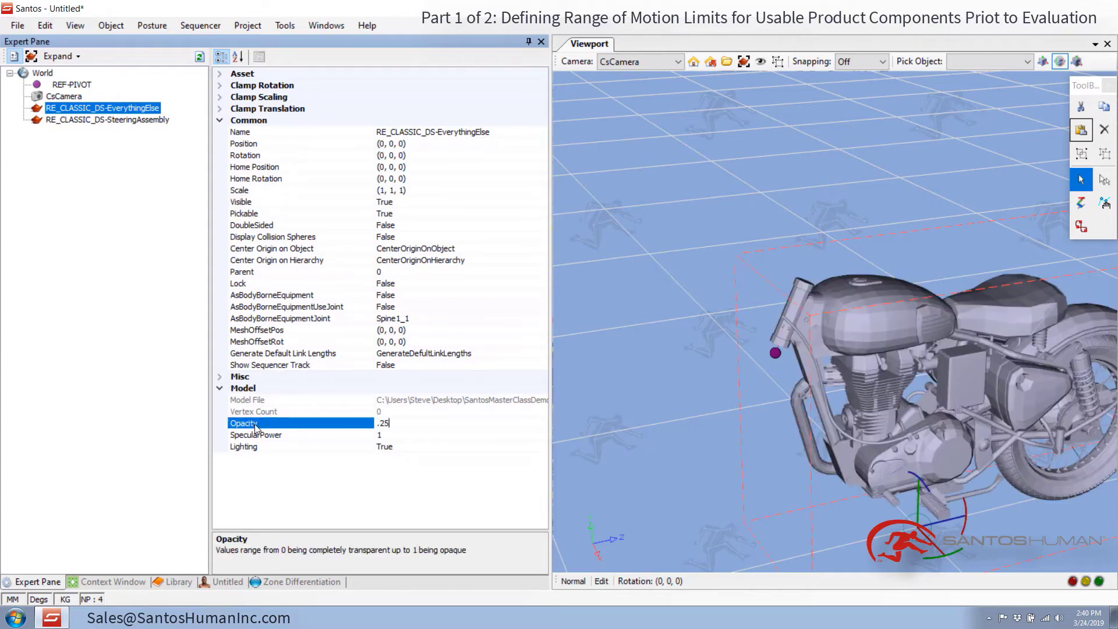
key("Return")
left_click(848, 188)
Add a poly_cube from the model library's Primitives folder to the scene, in front of the motorcycle.
middle_click_drag(937, 204, 847, 182)
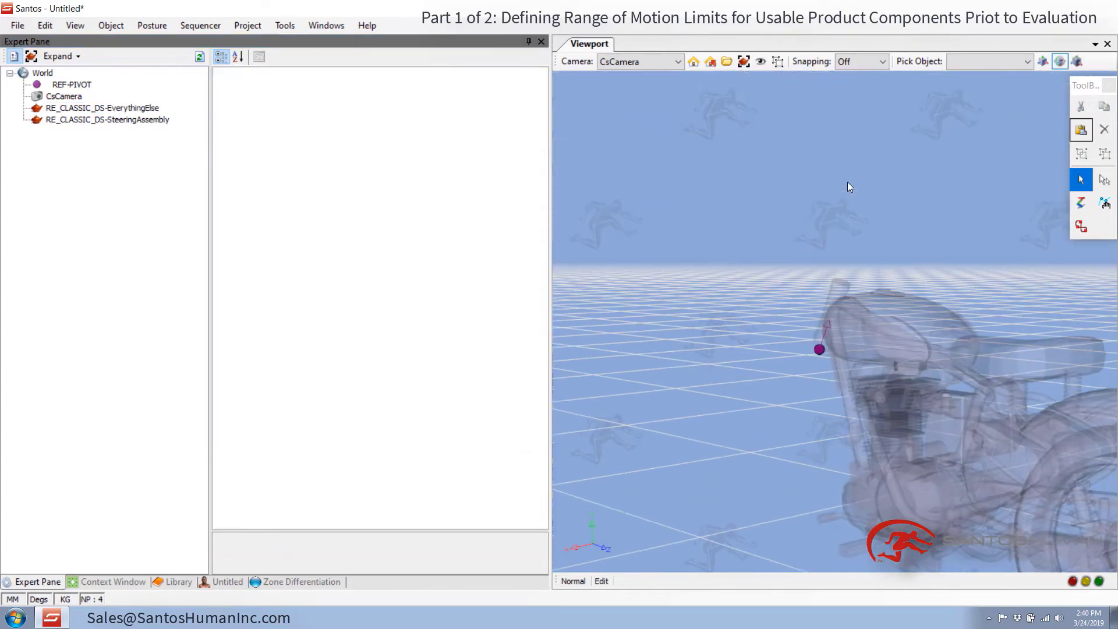
scroll(808, 324, "up", 3)
middle_click_drag(798, 349, 720, 308)
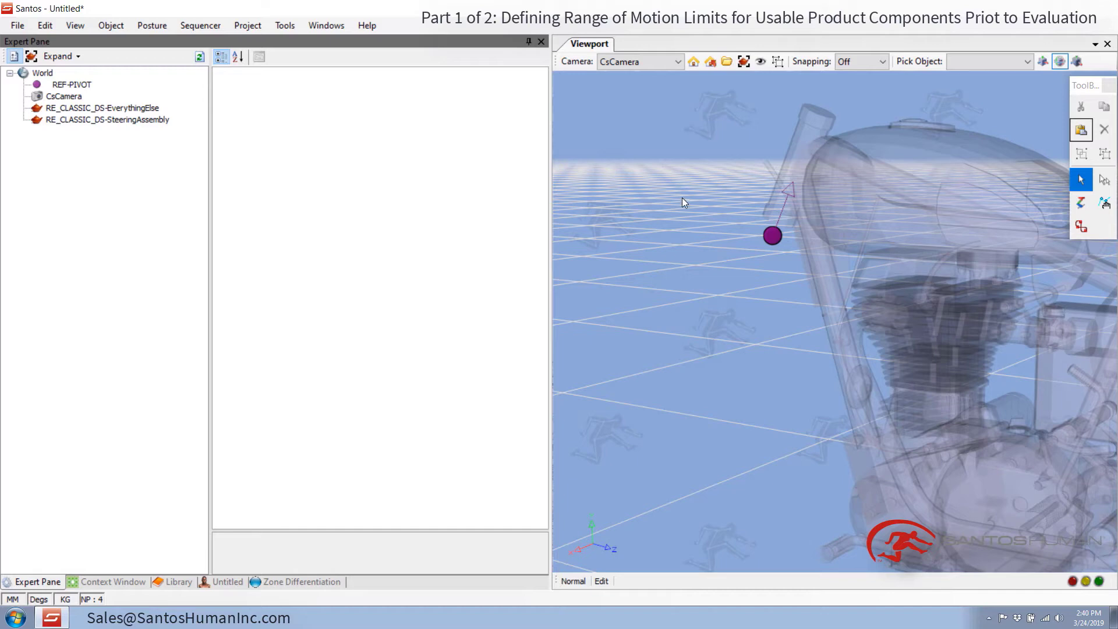
left_click(192, 578)
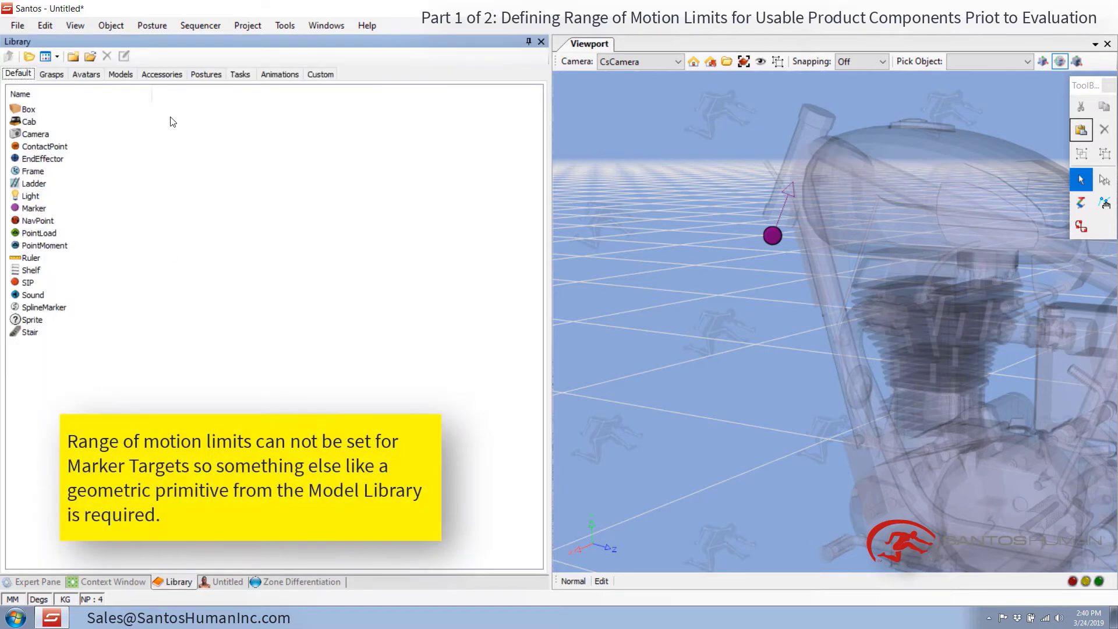
left_click(121, 74)
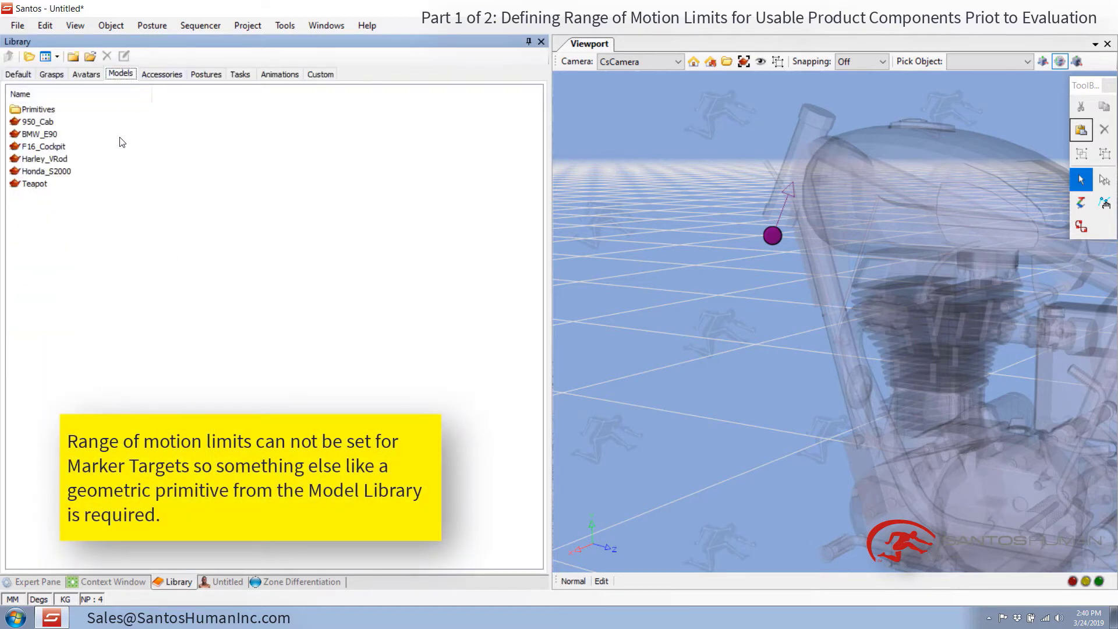
double_click(27, 110)
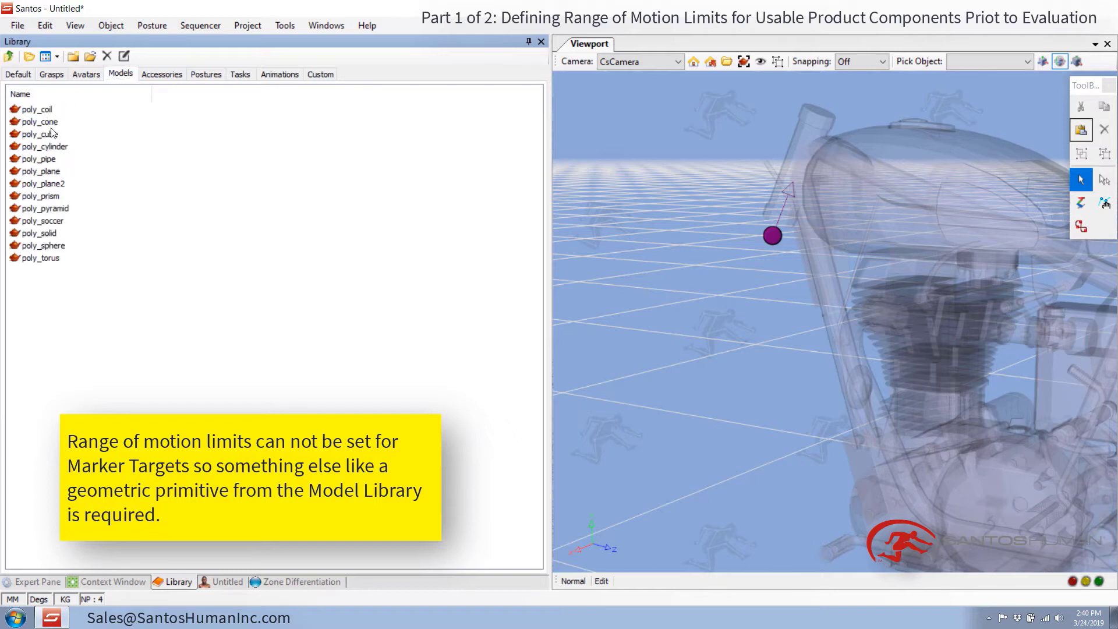
left_click_drag(47, 136, 614, 284)
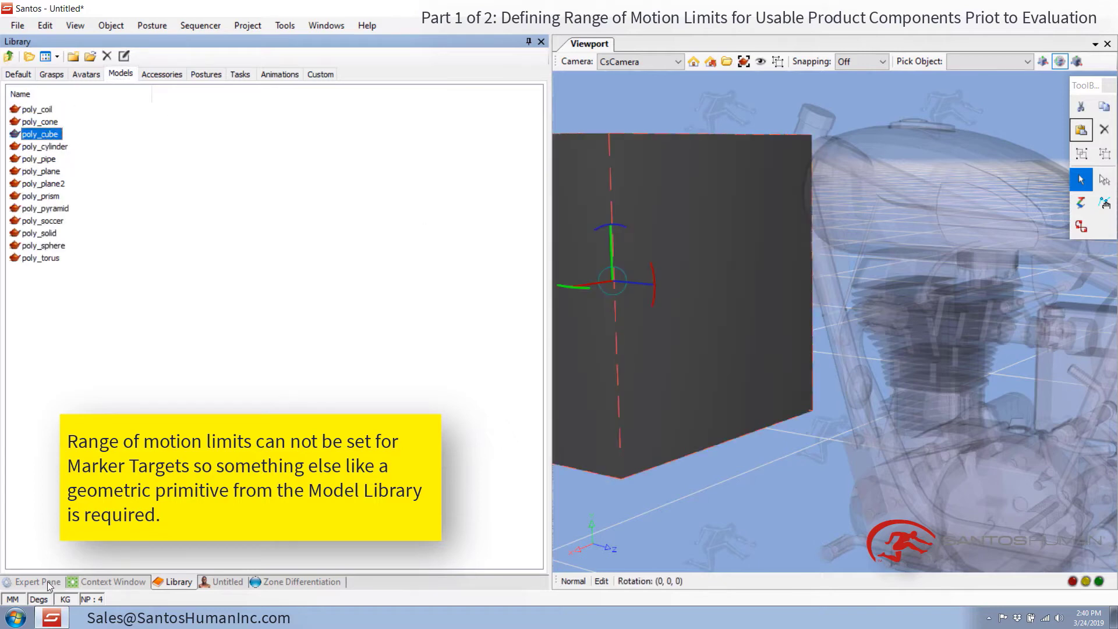
Scale the poly_cube to 0.05, 0.05, 0.05.
left_click(47, 581)
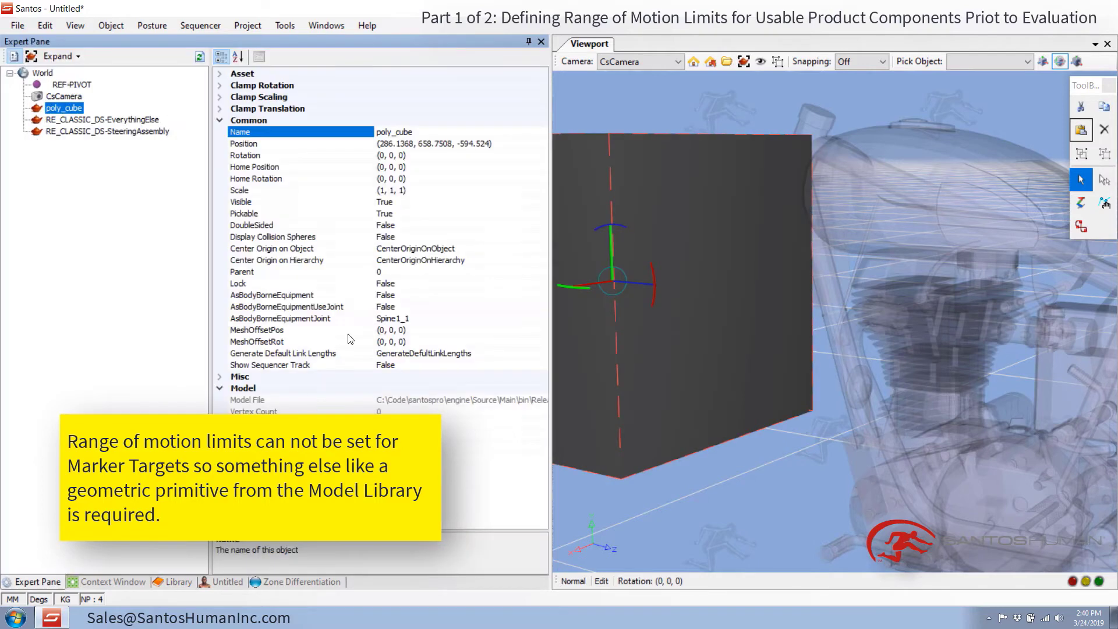
left_click(242, 193)
type(".0")
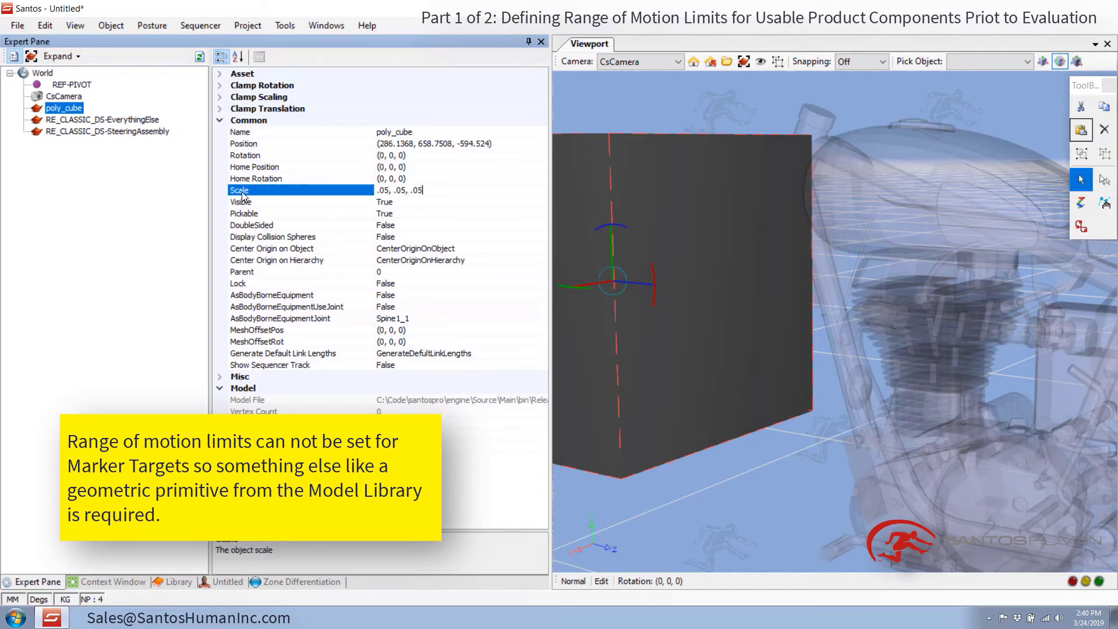
type("5, 0.05, 0.05")
key("Return")
key("r")
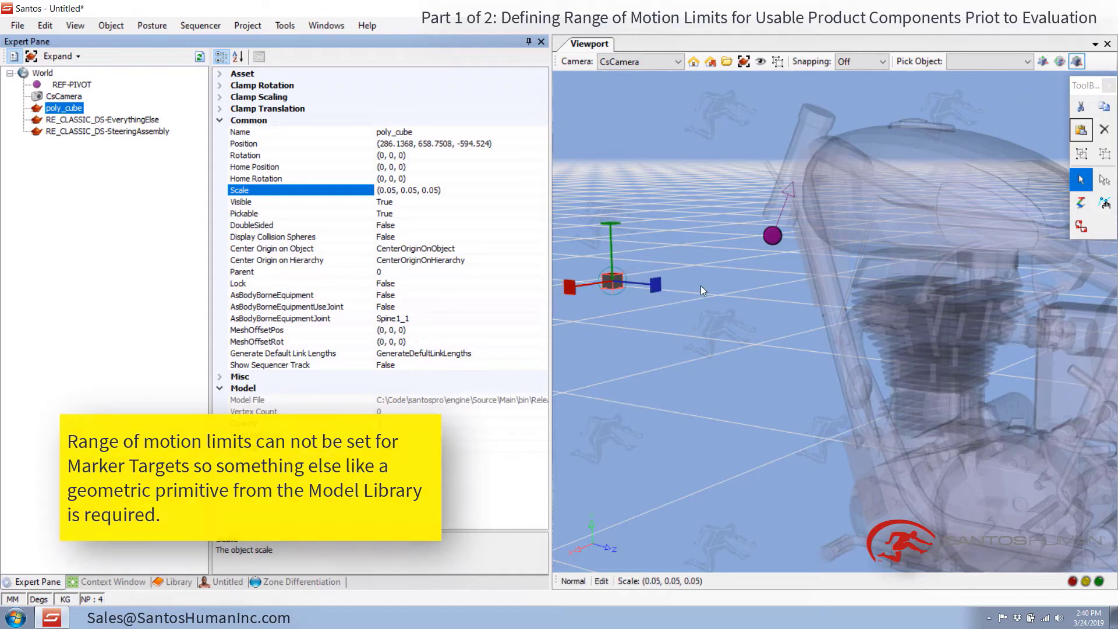
Parent the poly_cube to the REF-PIVOT marker.
middle_click_drag(652, 350, 732, 305)
left_click(665, 353)
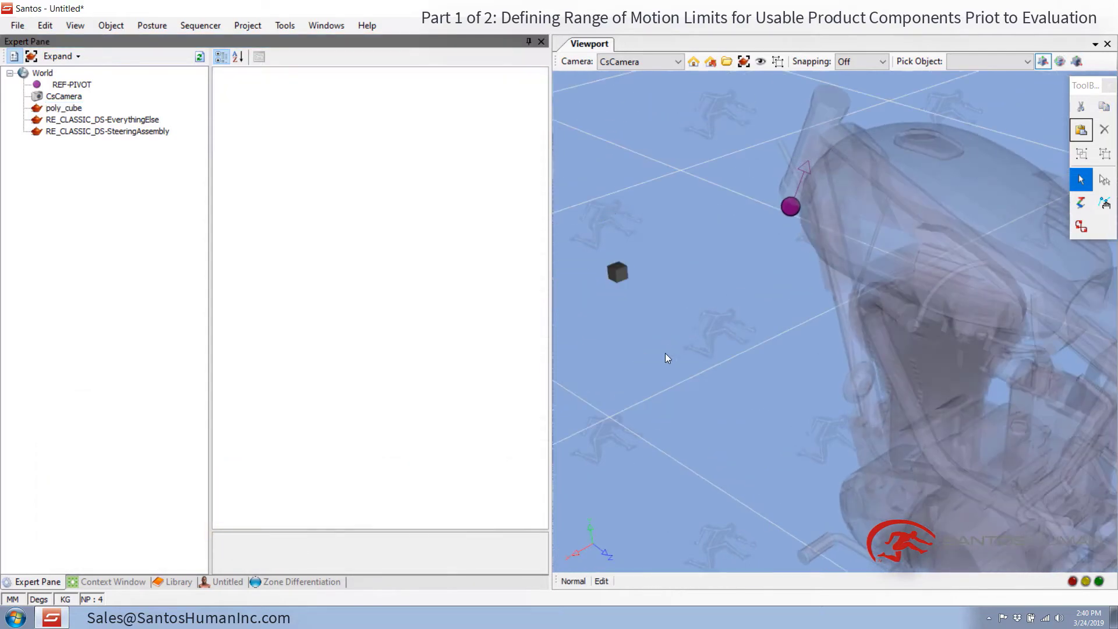
mouse_move(666, 354)
middle_mouse_down()
mouse_move(686, 340)
mouse_move(659, 335)
middle_mouse_up()
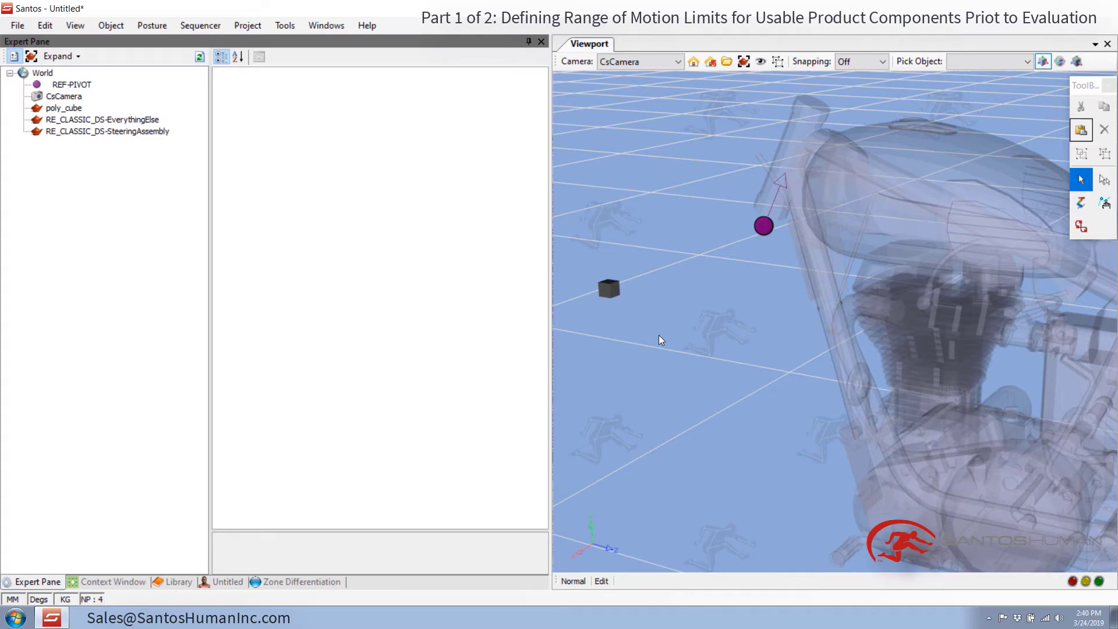
right_click(610, 288)
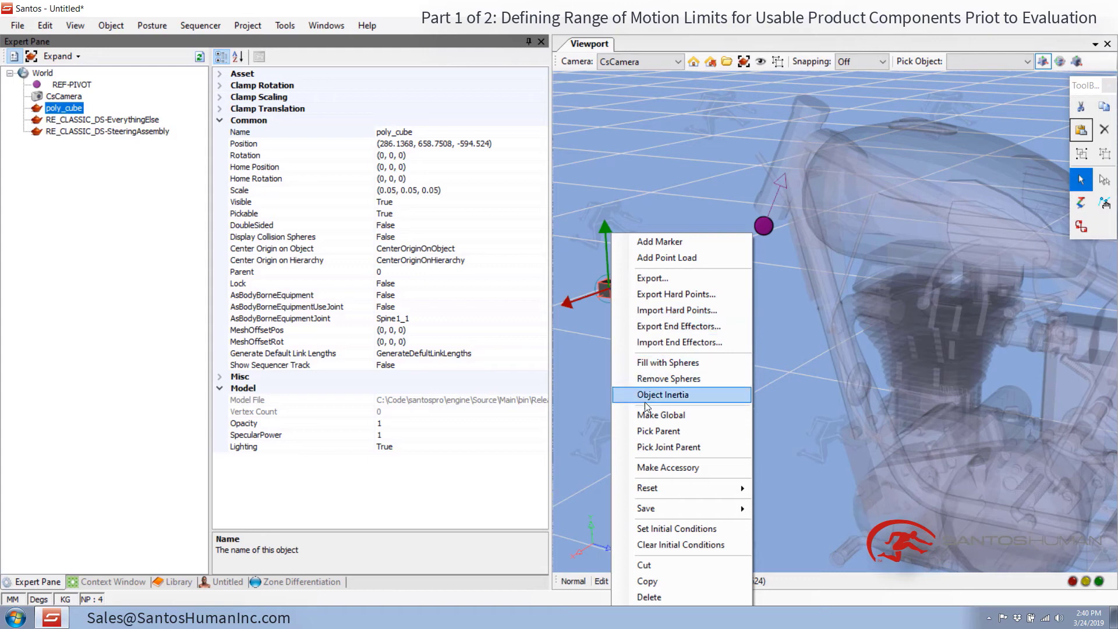
left_click(648, 431)
left_click(764, 227)
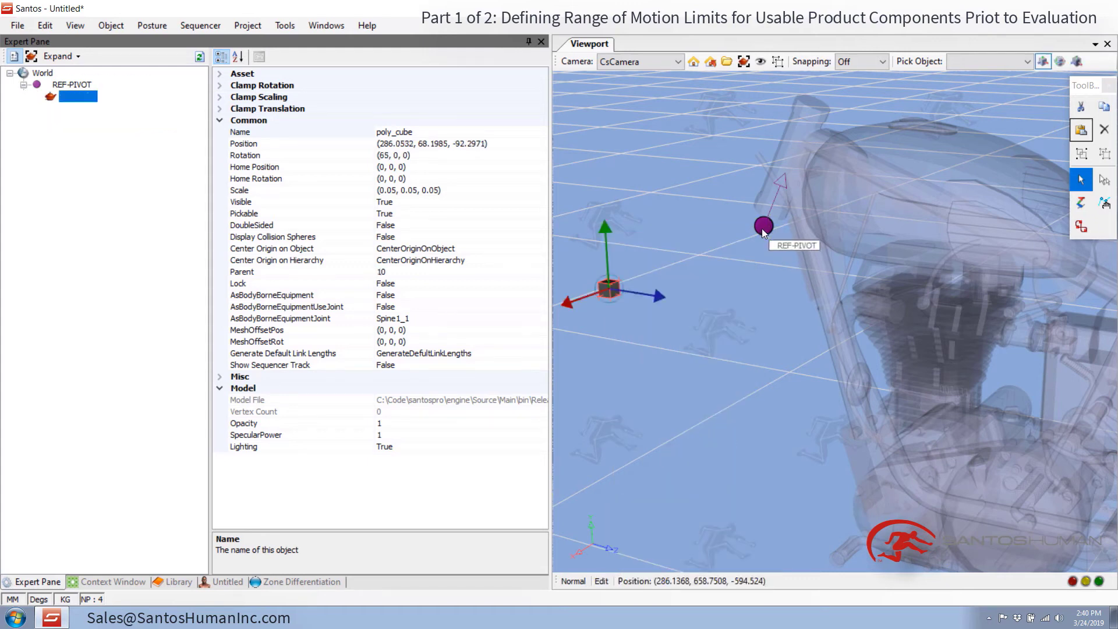
Set the poly_cube's local rotation to 0, 0, 0 so its axes align with the REF-PIVOT marker, and select the marker for comparison.
left_click(612, 287)
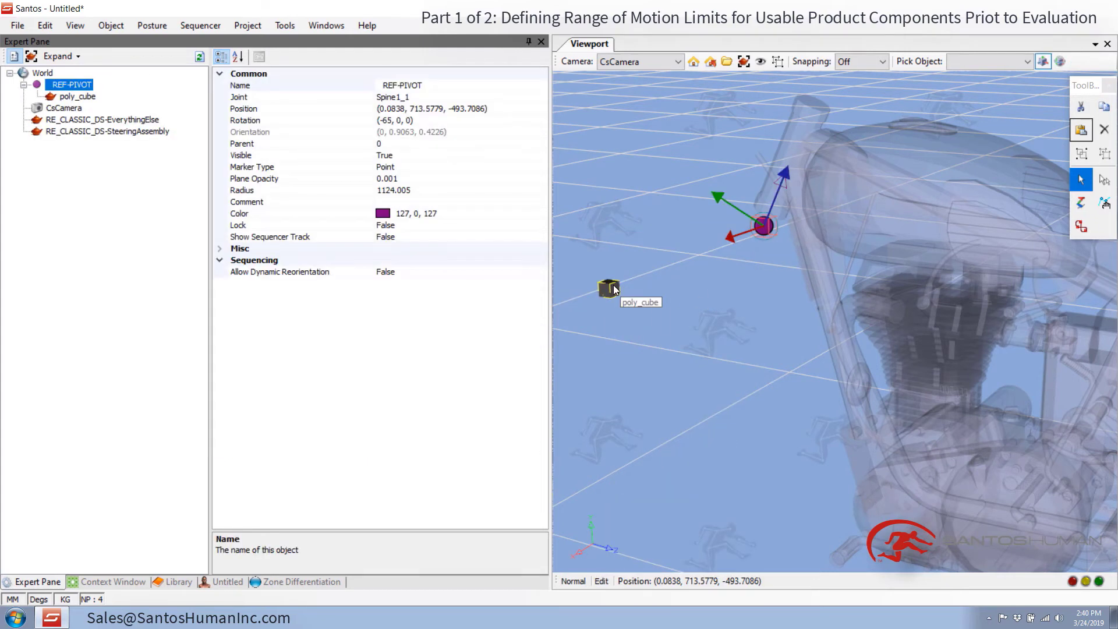
left_click(79, 97)
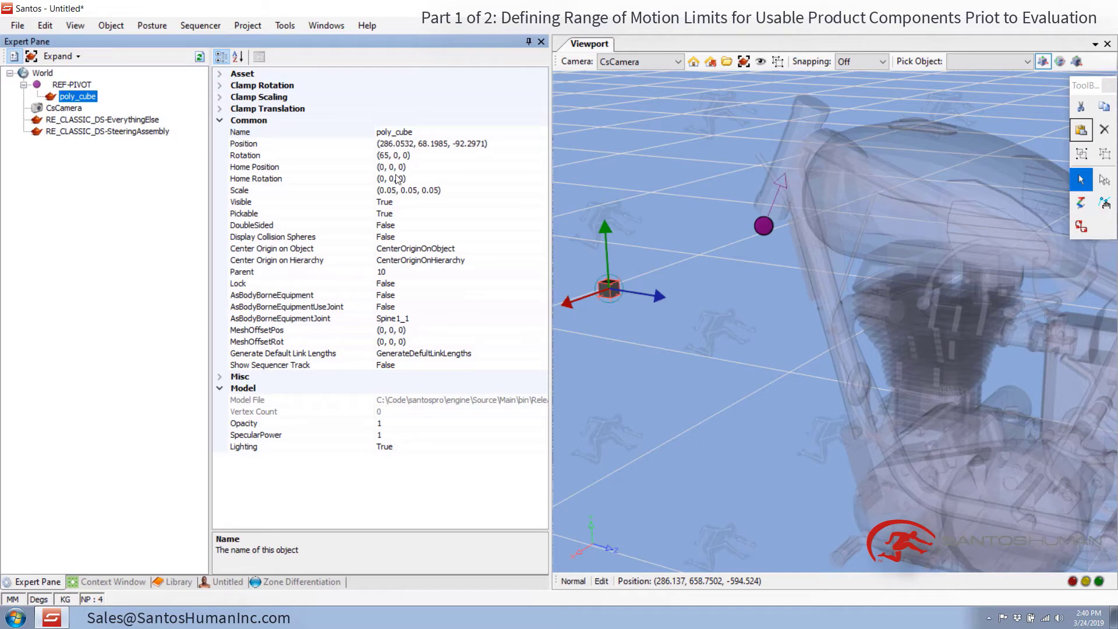
left_click(242, 156)
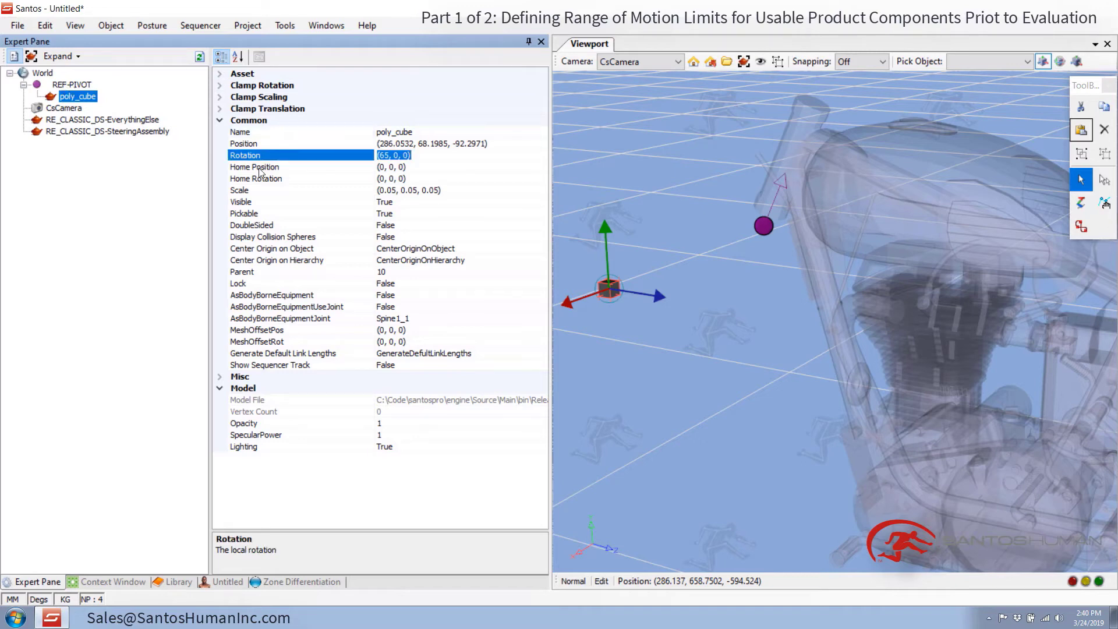
type("0,0,0")
key("Return")
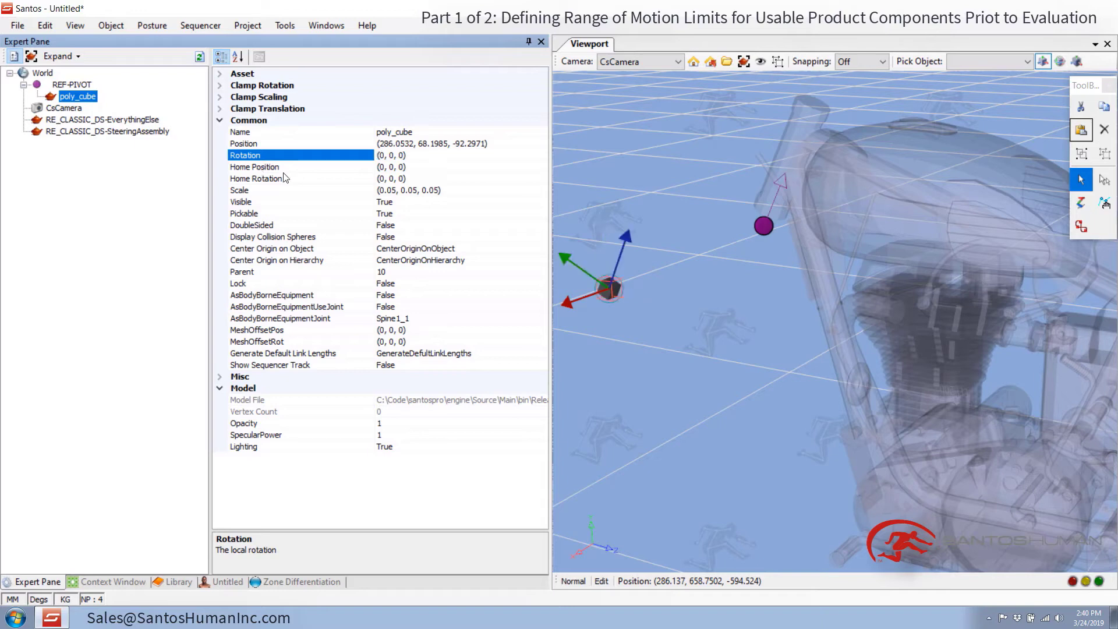
left_click(77, 85)
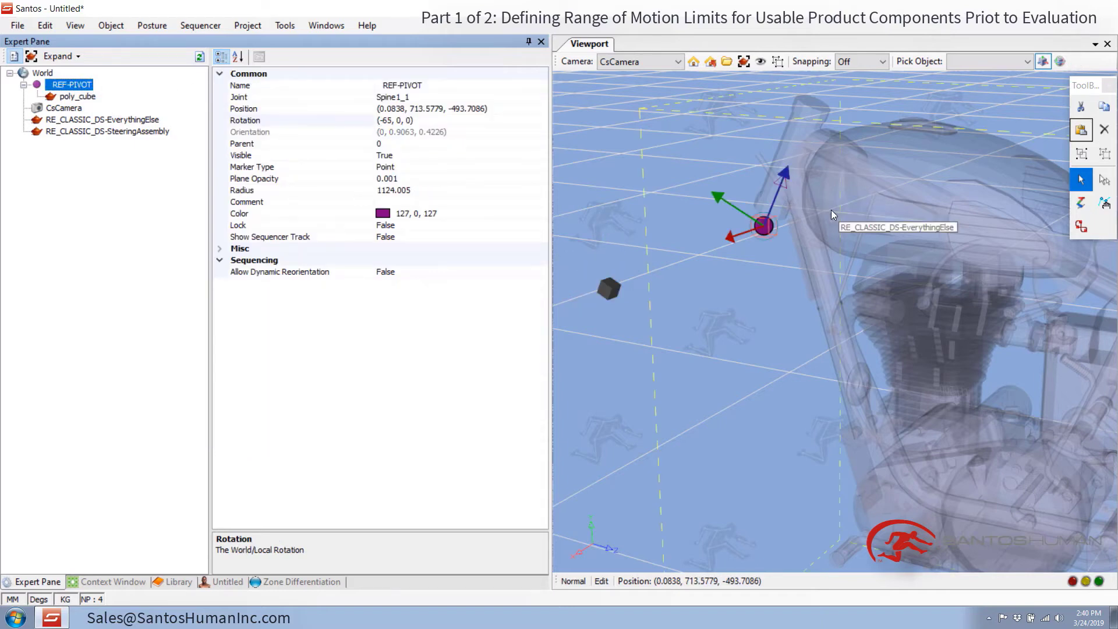
Make the poly_cube global and compare its rotation with that of the REF-PIVOT marker.
left_click(73, 98)
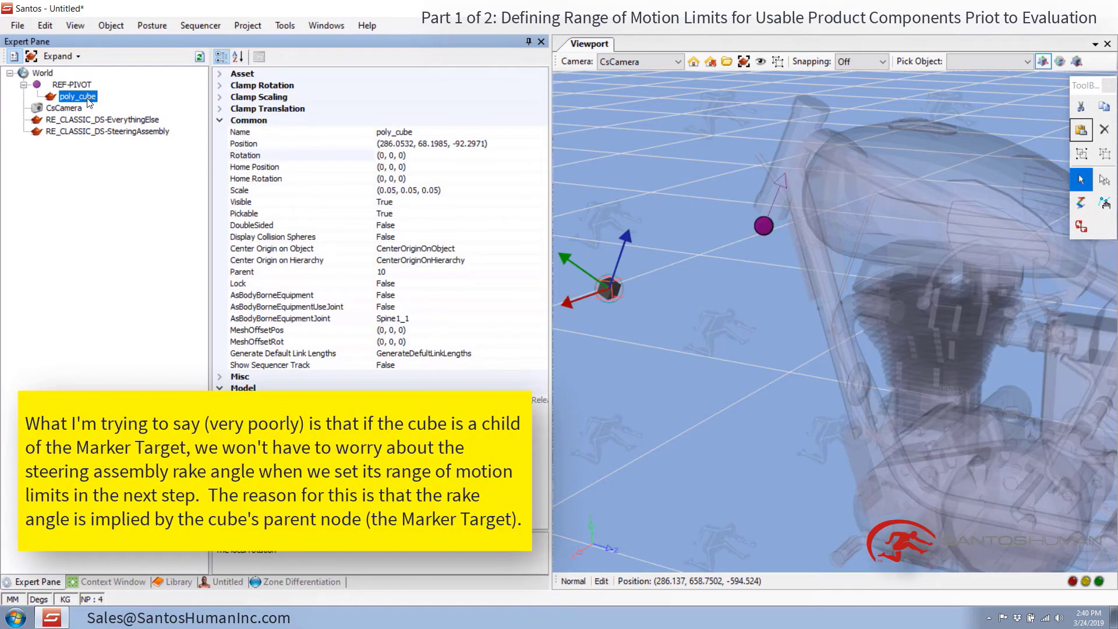
right_click(78, 99)
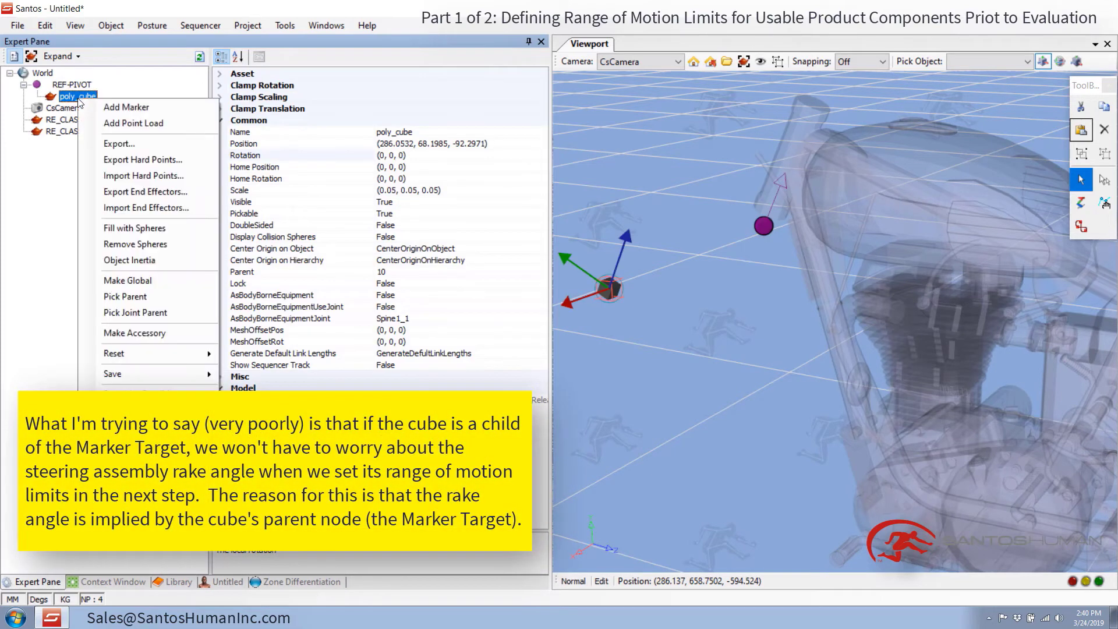
left_click(130, 280)
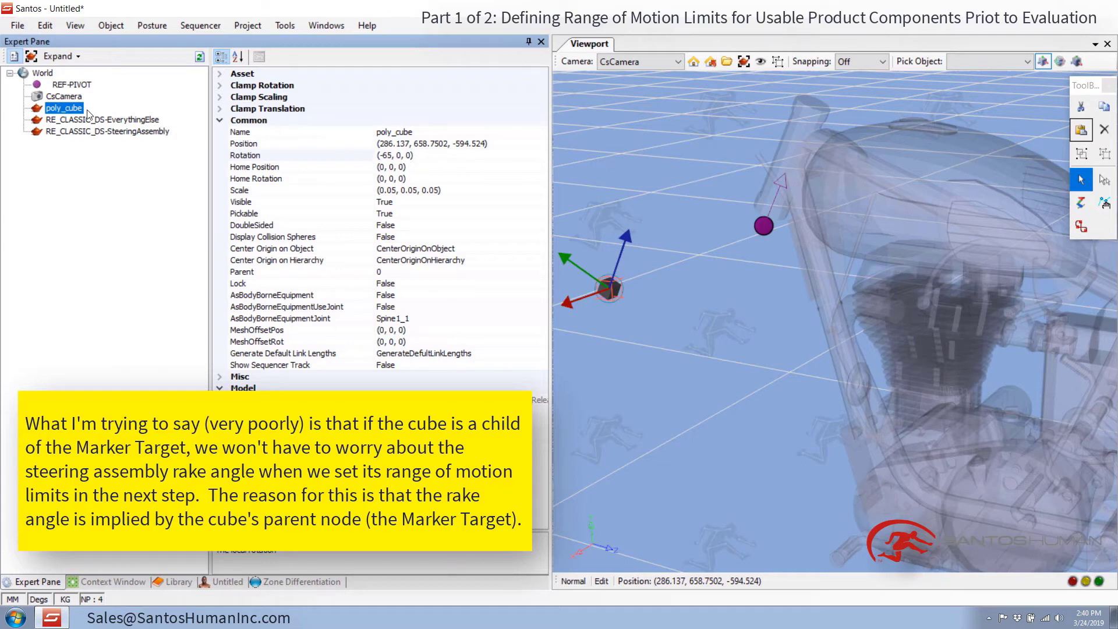
left_click(72, 85)
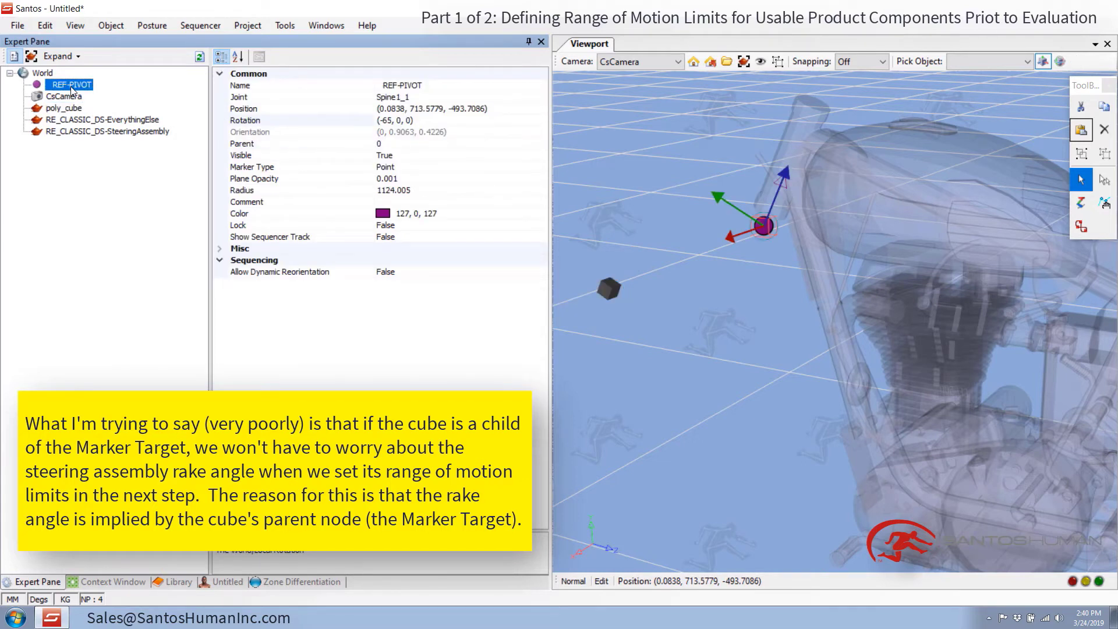
left_click(73, 109)
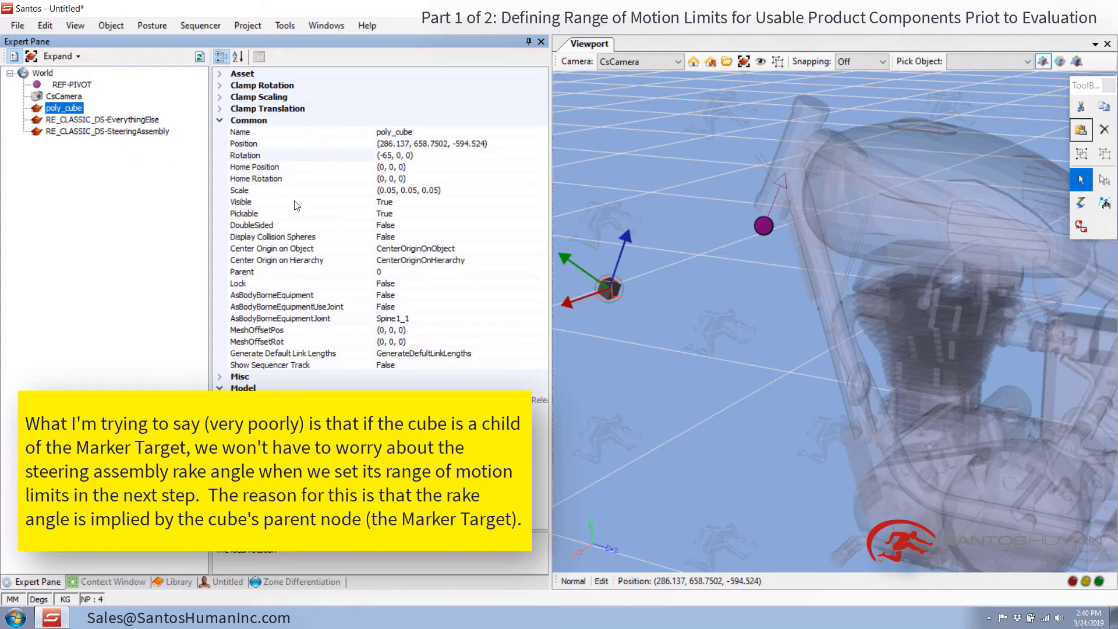
Parent the global poly_cube back to the REF-PIVOT marker.
right_click(607, 289)
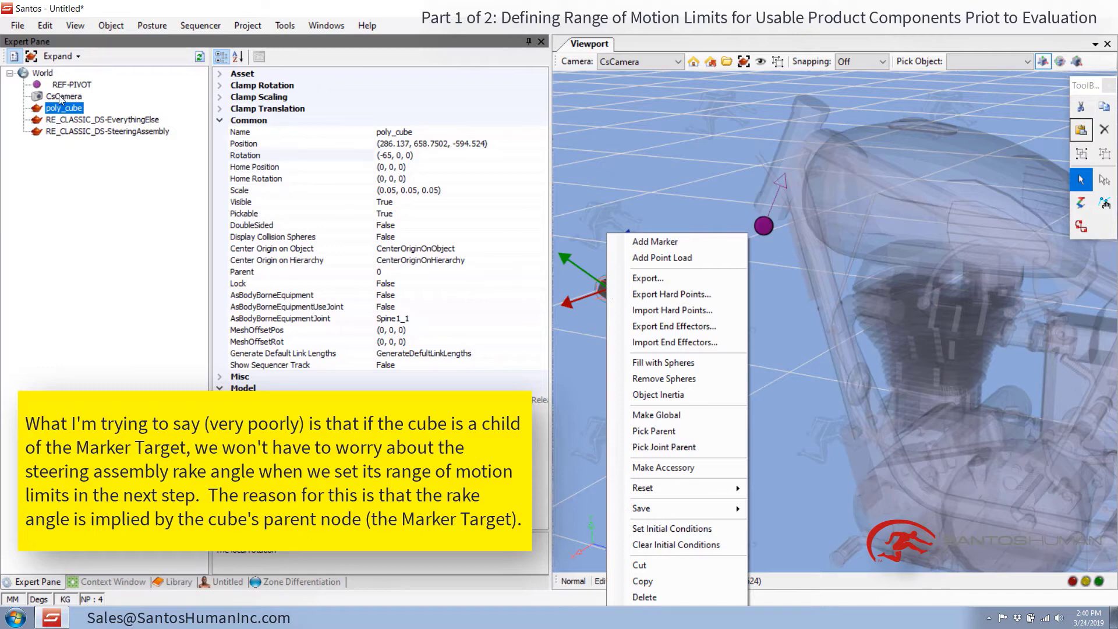
right_click(72, 111)
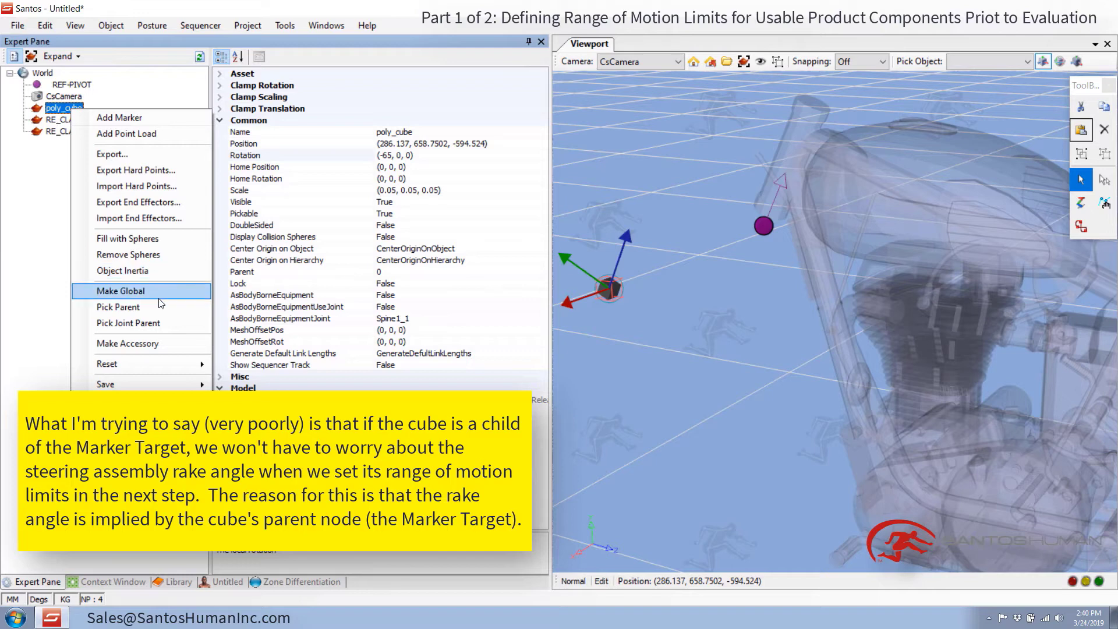
left_click(122, 307)
left_click(64, 86)
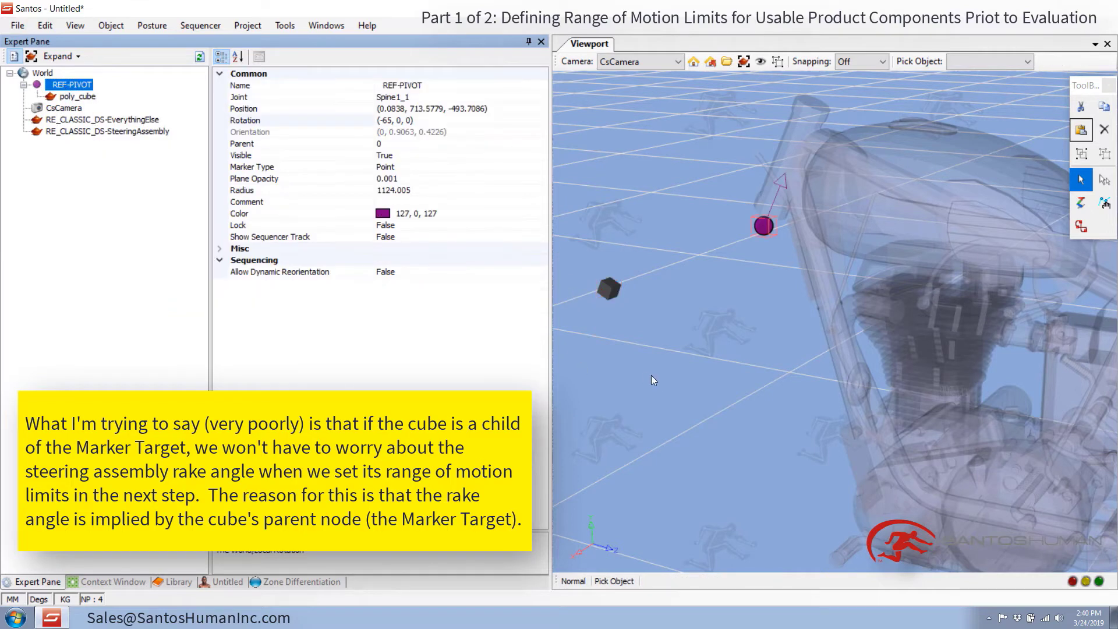
Switch to the selection mode that picks individual child objects, and select the poly_cube on its own in the viewport.
left_click(605, 290)
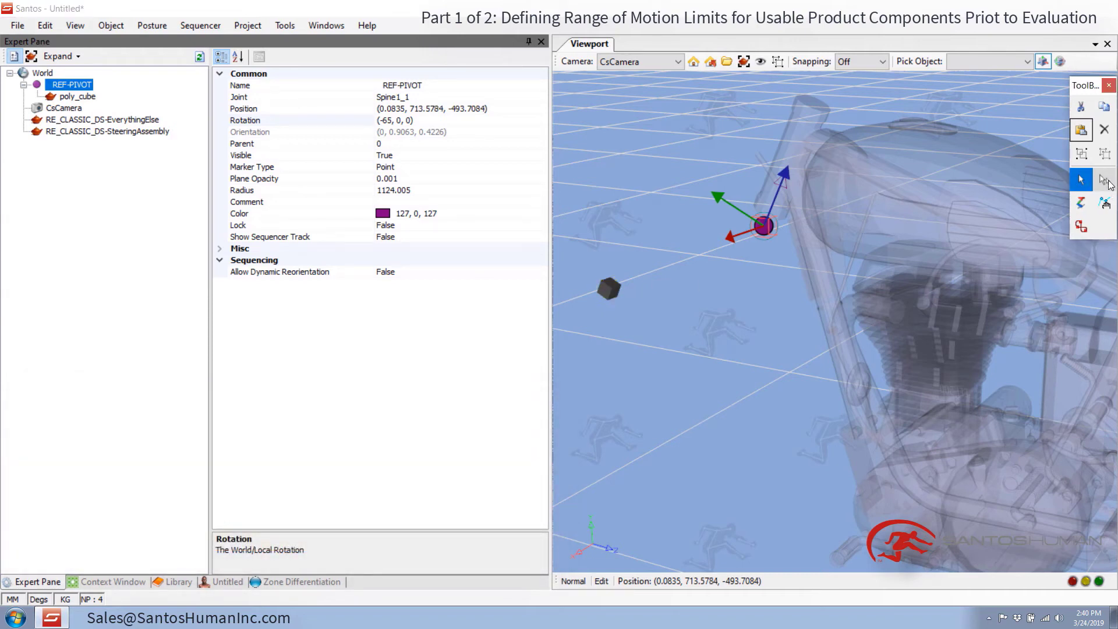
left_click(1103, 180)
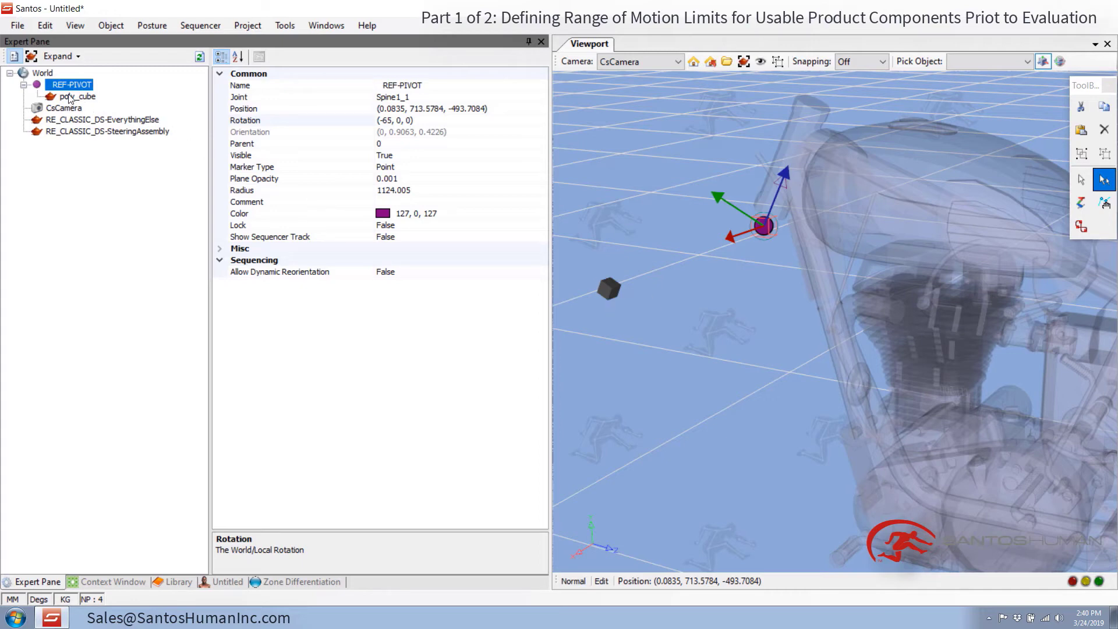
left_click(607, 289)
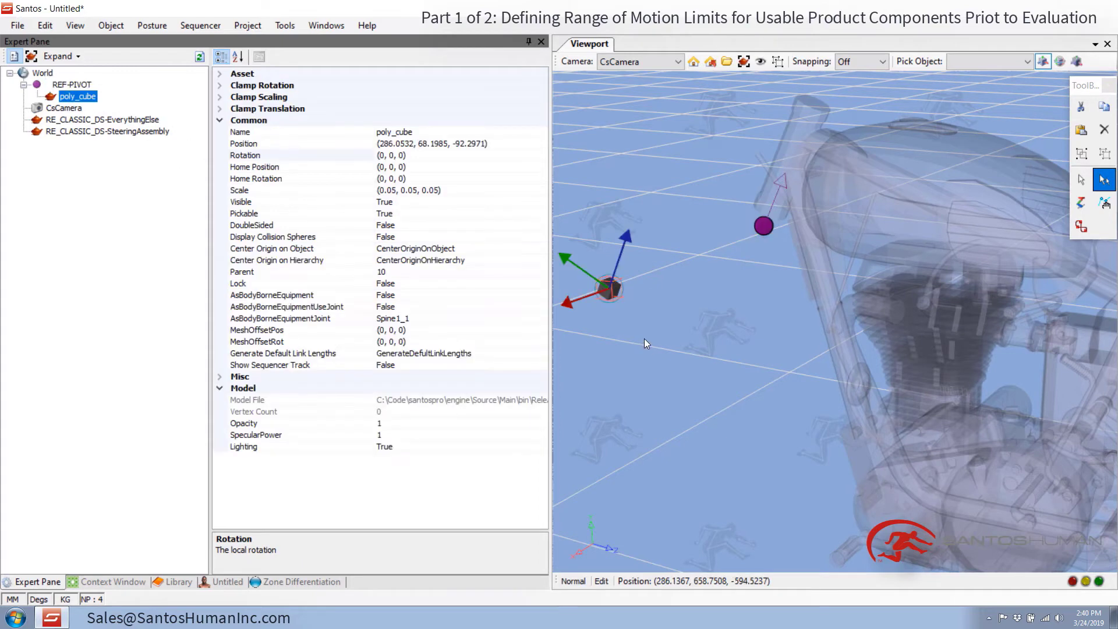
Try picking the cube with the standard selection mode, and return to child selection with the poly_cube selected.
left_click(1081, 179)
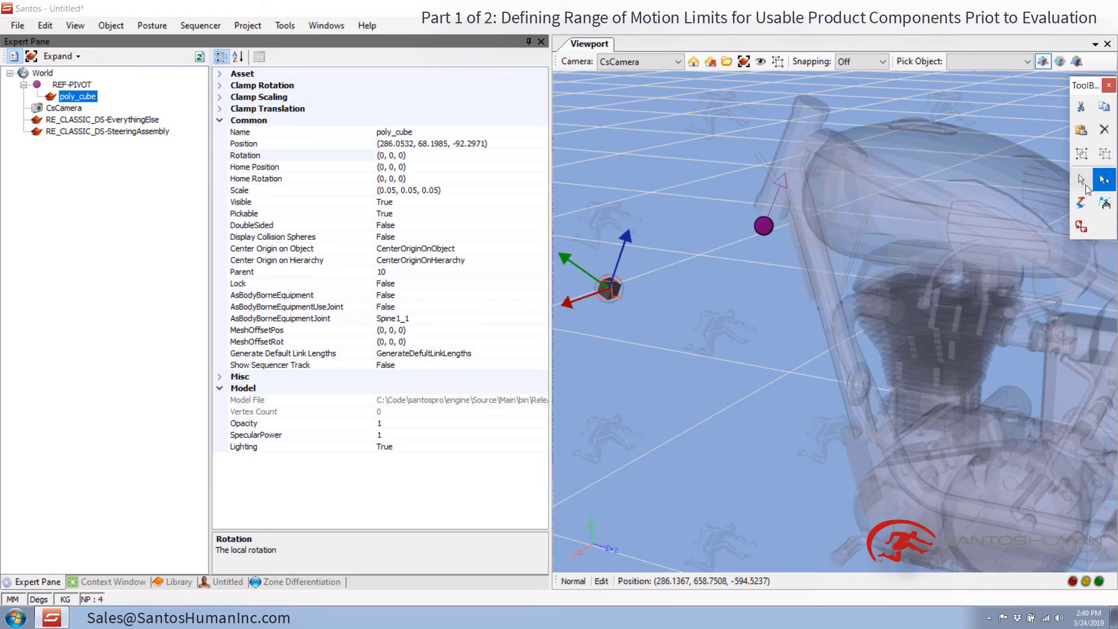
left_click(620, 312)
left_click(609, 288)
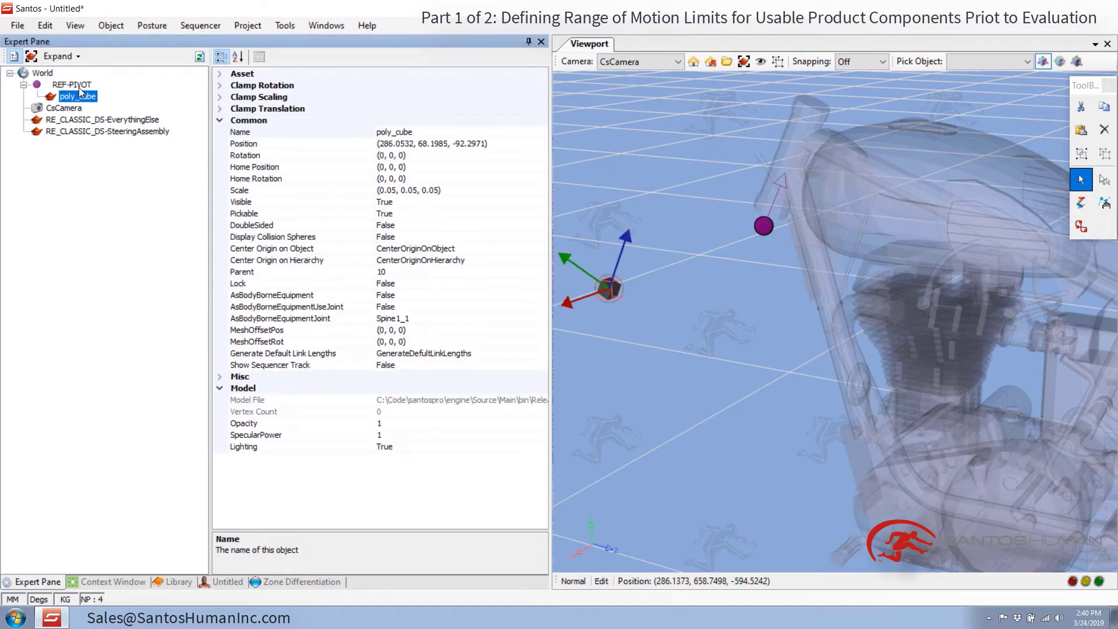
left_click(76, 132)
left_click(763, 225)
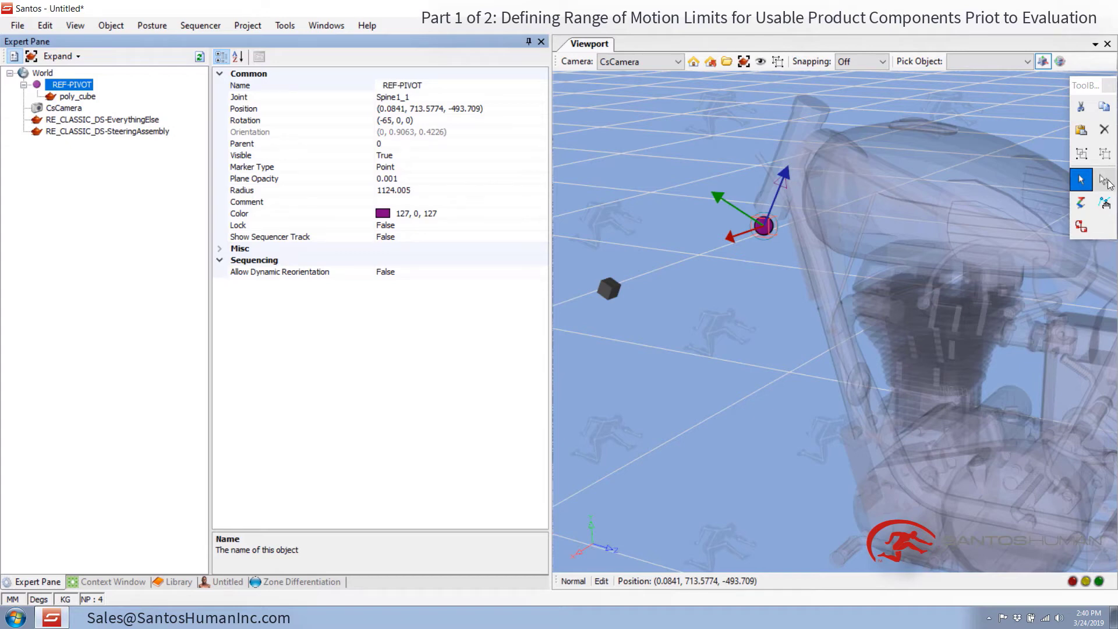
left_click(1106, 182)
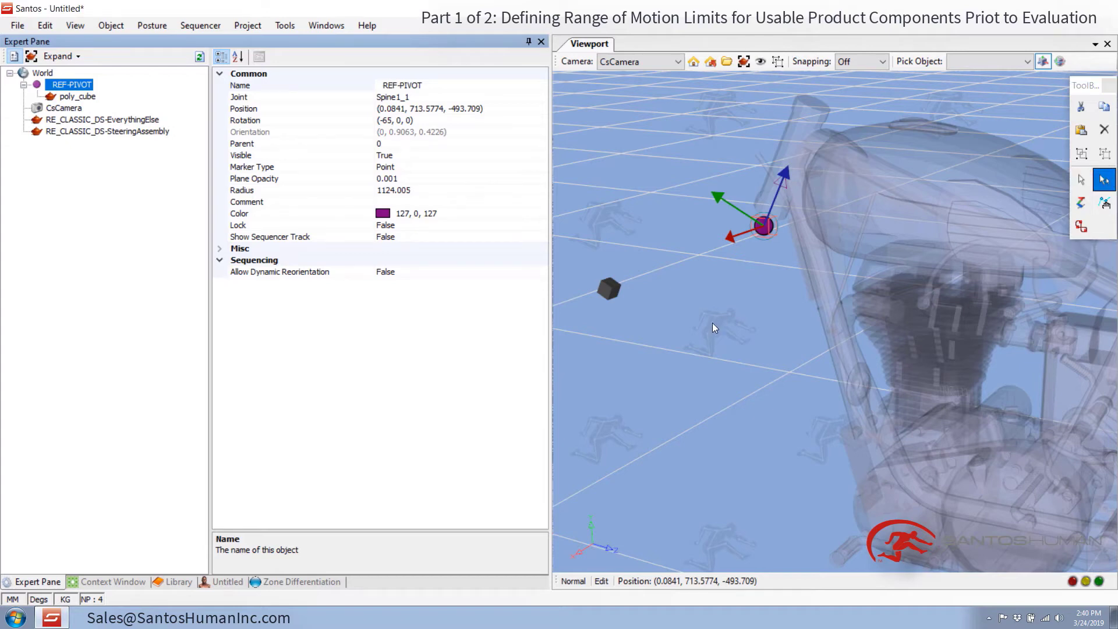
left_click(609, 290)
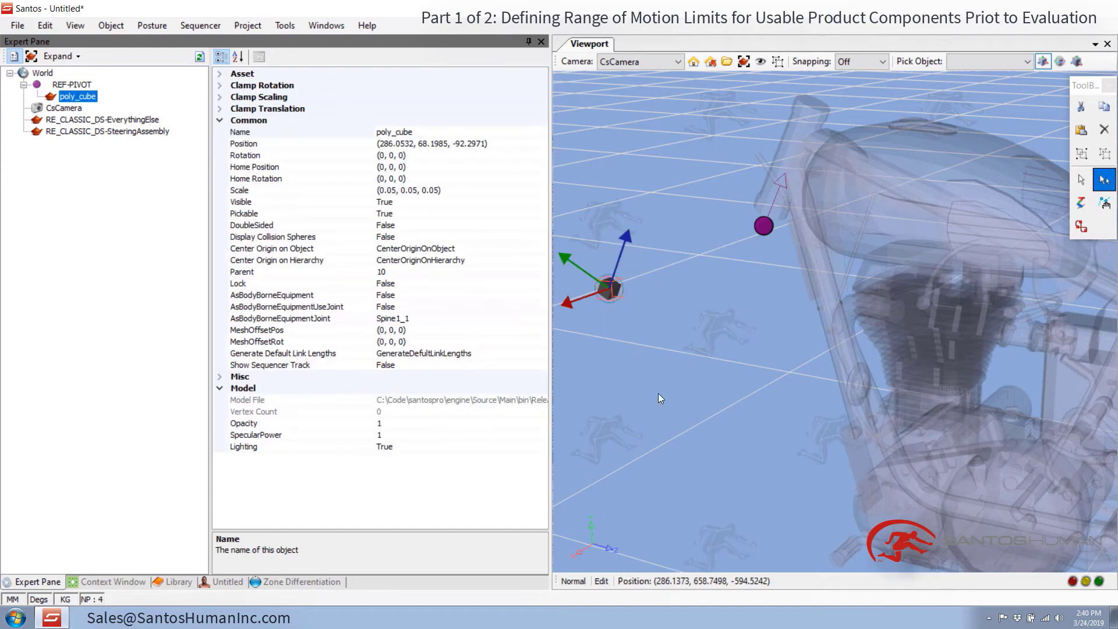
Shift the poly_cube along its local X axis, and set its local position to 0, 0, 0 at the REF-PIVOT marker.
left_click(248, 146)
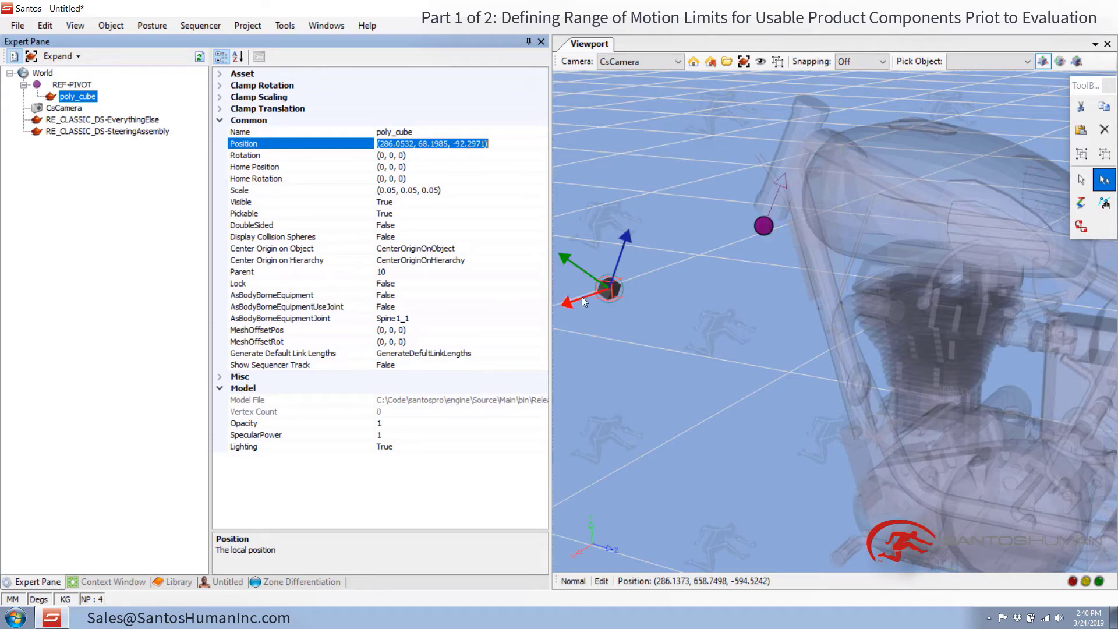
left_click_drag(582, 295, 634, 283)
left_click(245, 146)
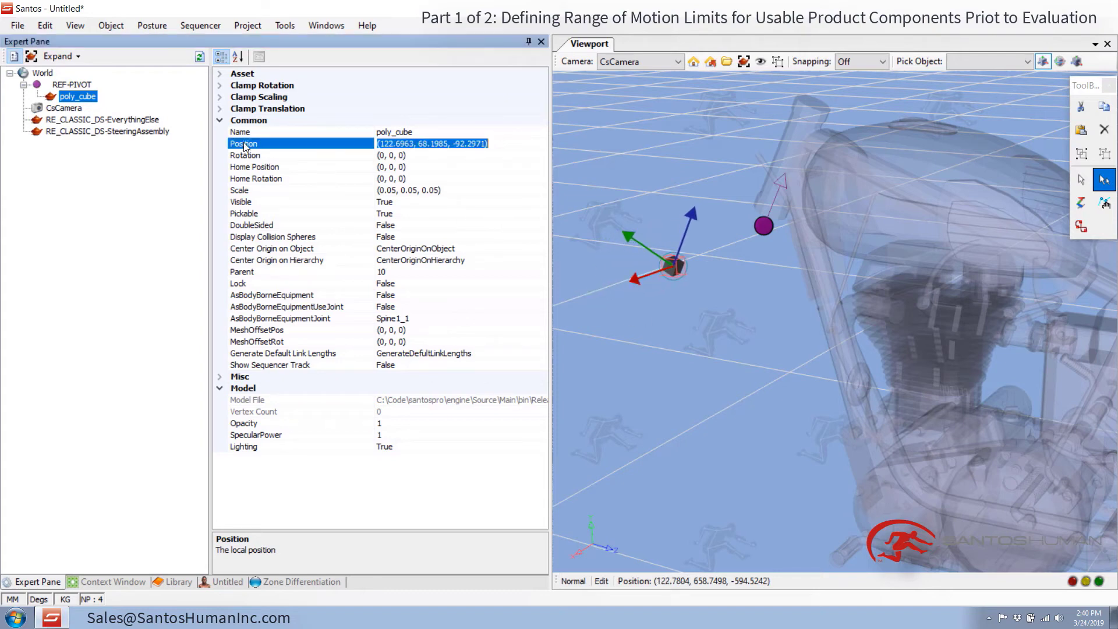
type("0")
key("Return")
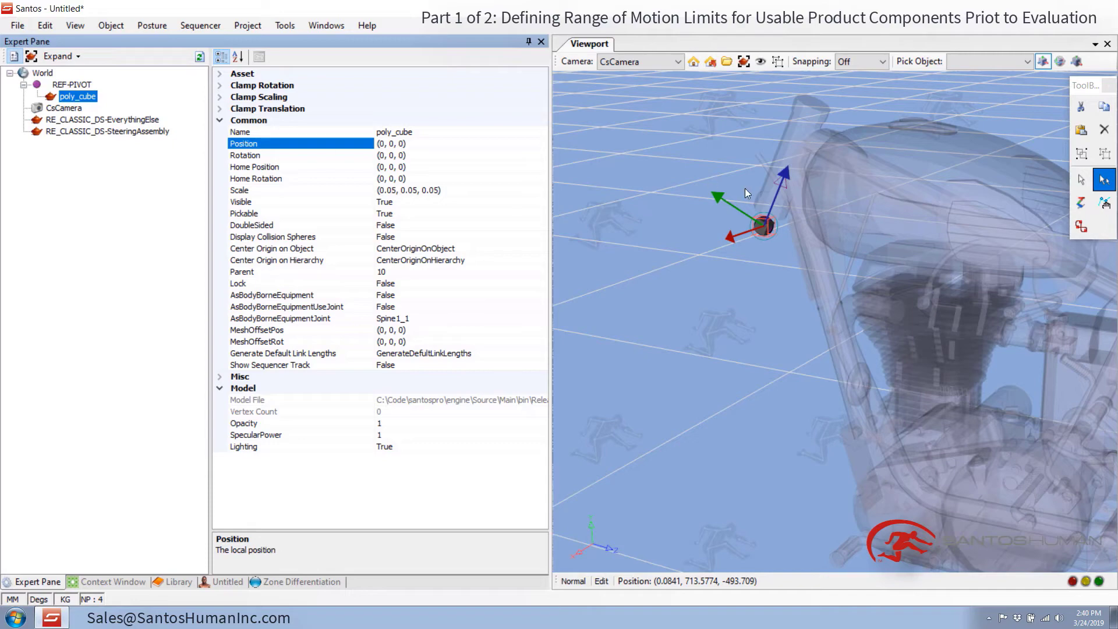
Move the poly_cube down its local Z axis to about -36 mm so it sits just below the REF-PIVOT marker.
left_click_drag(781, 181, 782, 204)
left_click(759, 286)
middle_click_drag(759, 285, 783, 374)
scroll(766, 331, "up", 3)
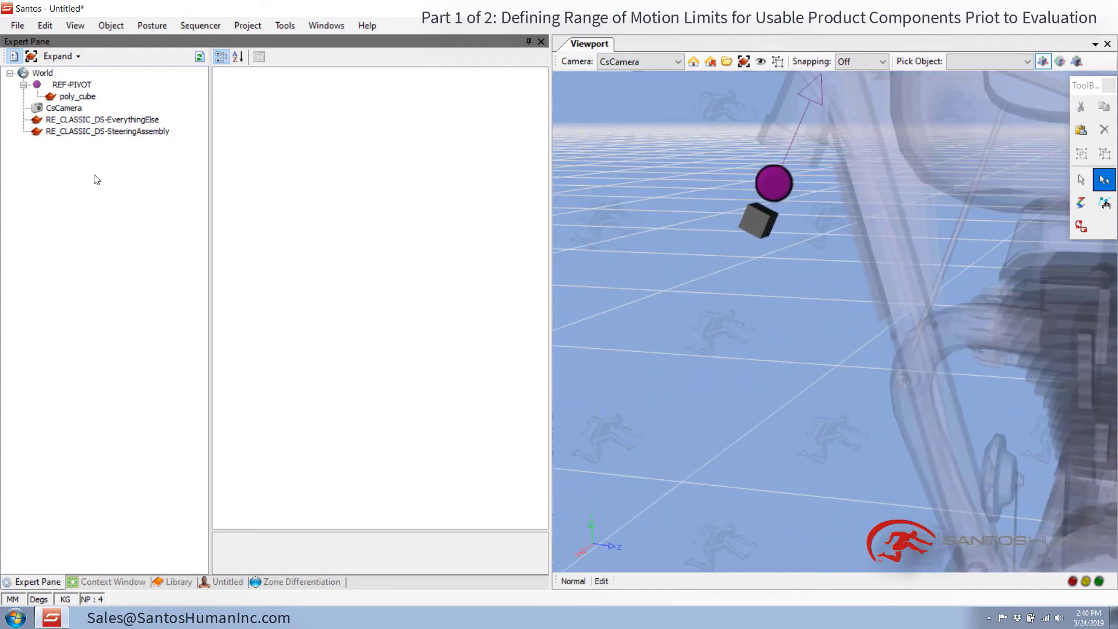
left_click(78, 97)
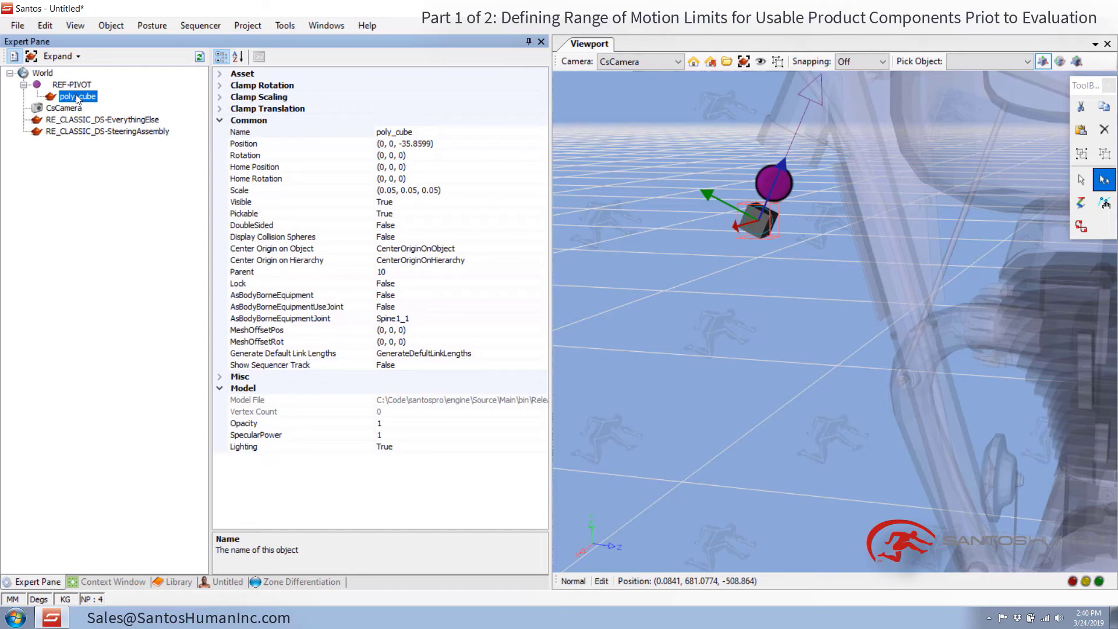
left_click(736, 349)
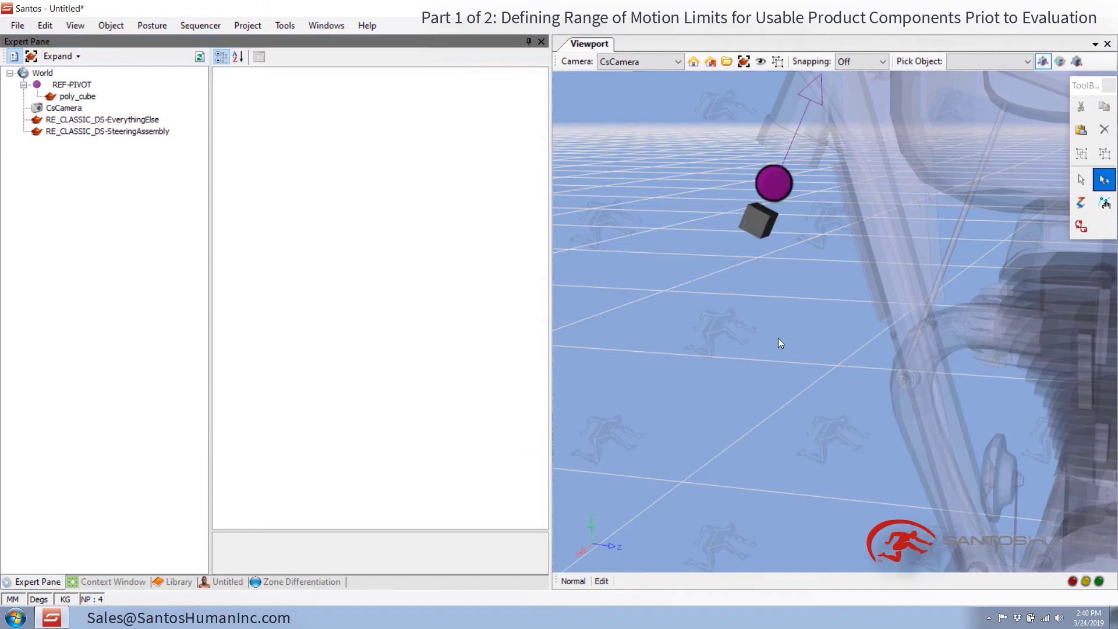
Try rotating the poly_cube about its local Z axis by about -7.8 degrees, and reset its rotation to 0, 0, 0.
middle_click_drag(777, 338, 613, 312)
left_click(52, 97)
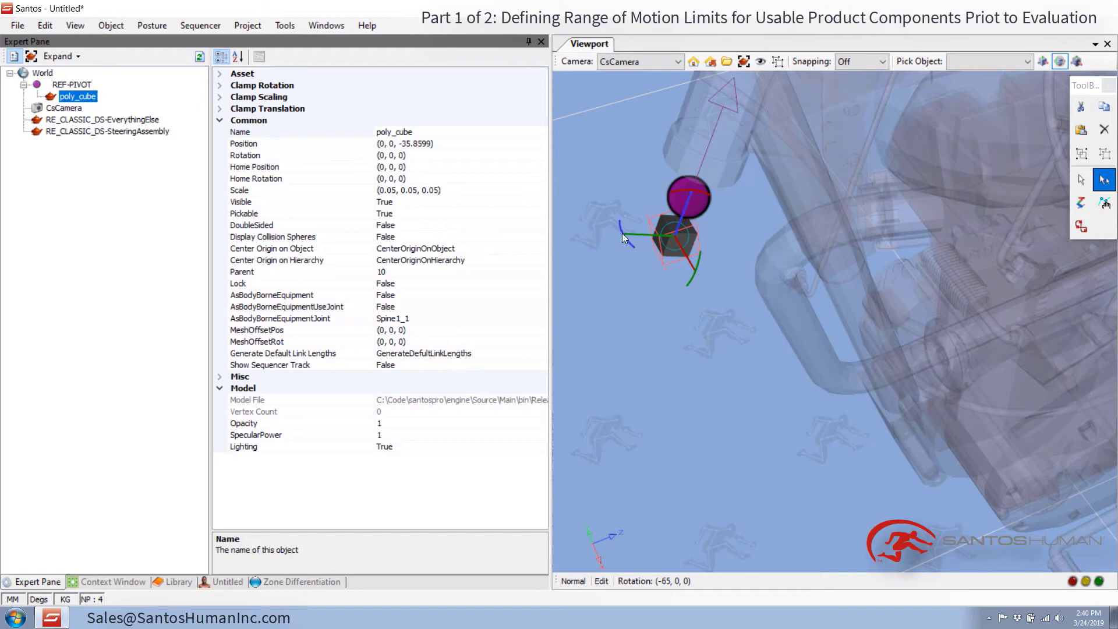
mouse_move(621, 233)
left_mouse_down()
mouse_move(633, 255)
mouse_move(588, 200)
mouse_move(577, 208)
mouse_move(595, 237)
mouse_move(625, 248)
mouse_move(616, 242)
left_mouse_up()
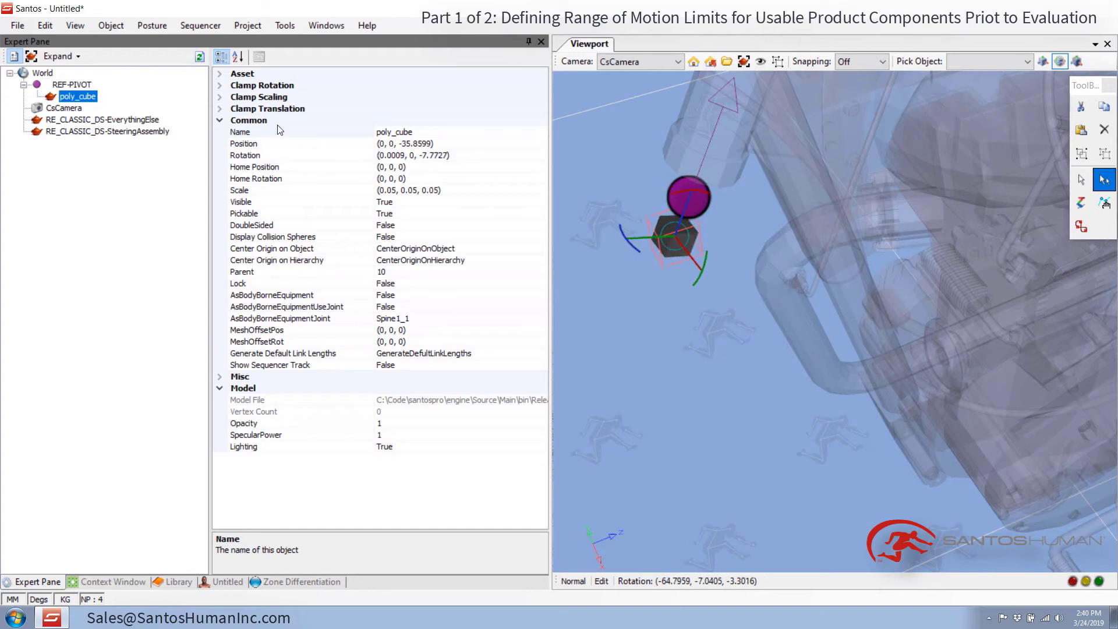
left_click(240, 156)
type("0,0,0")
key("Return")
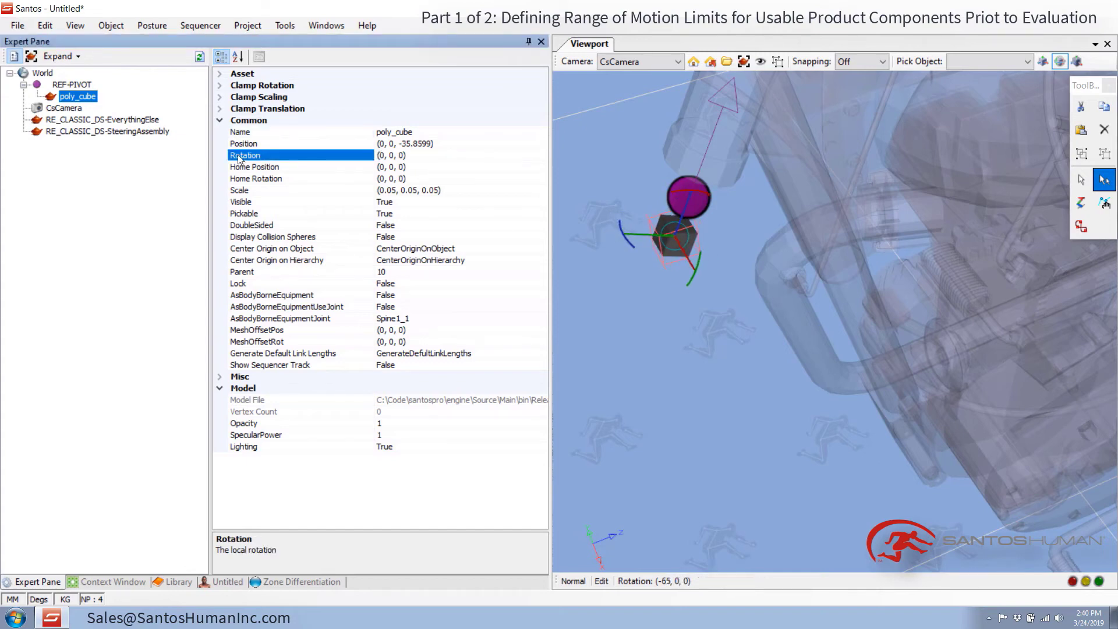
Expand the poly_cube's Clamp Rotation properties and swing the cube back and forth about its local Z axis without limits.
left_click(220, 85)
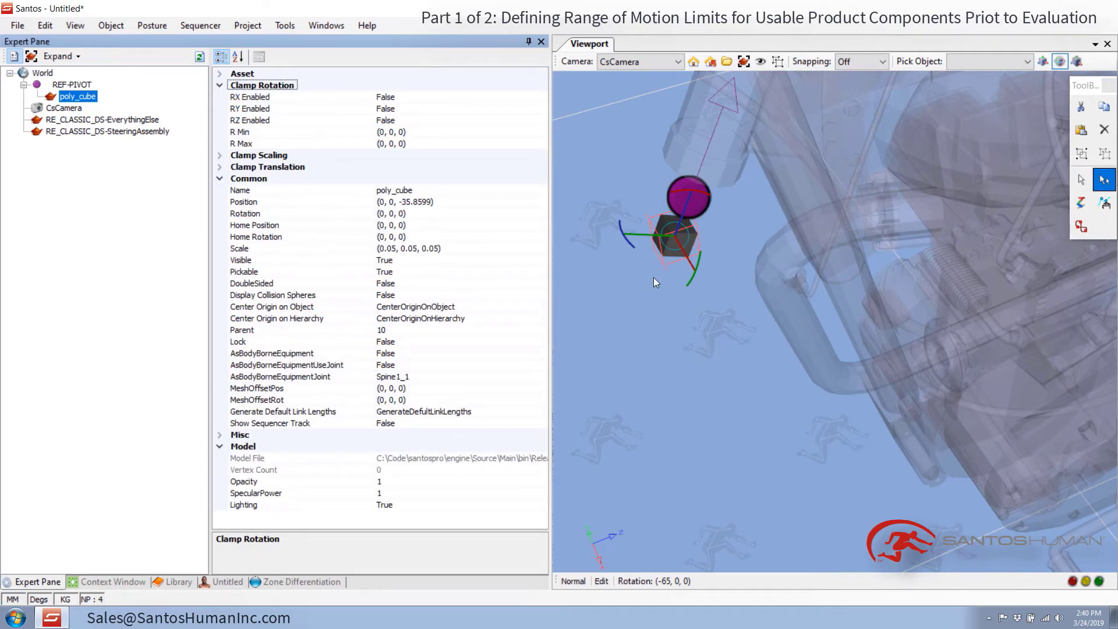
left_click_drag(621, 232, 621, 265)
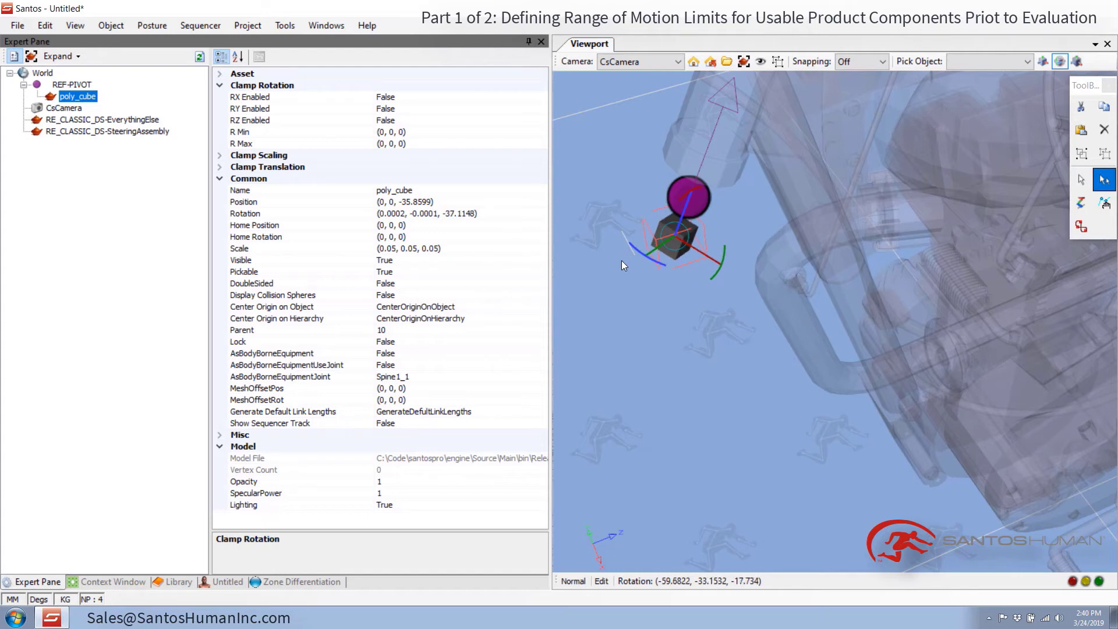
left_click_drag(622, 262, 608, 237)
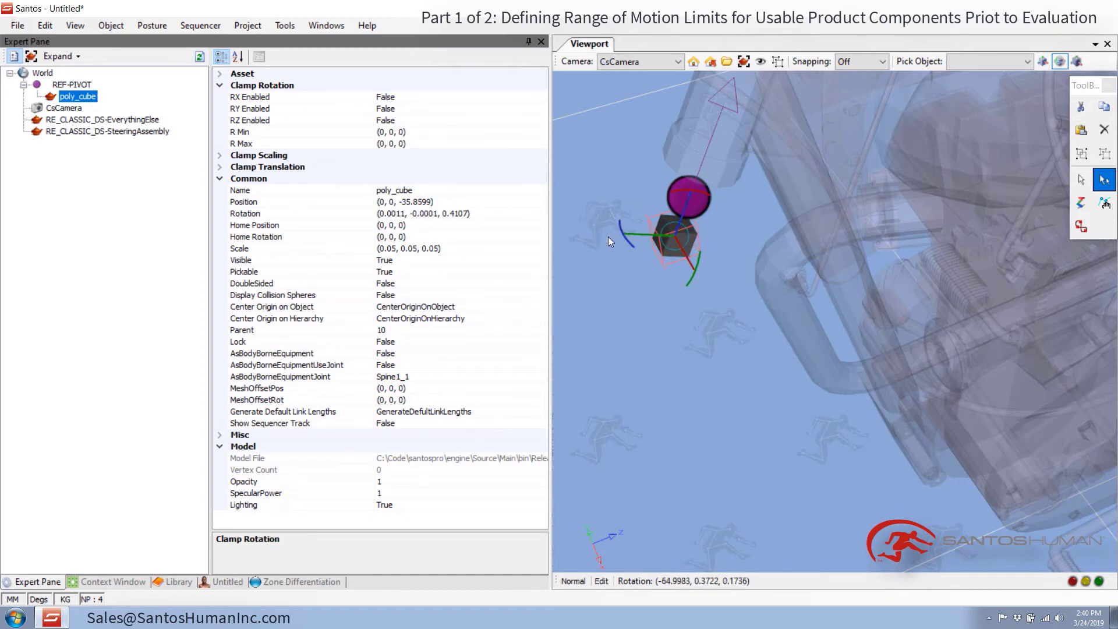
Set the poly_cube's rotation limits to R Min 0, 0, -27.5 and R Max 0, 0, 27.5.
left_click(259, 133)
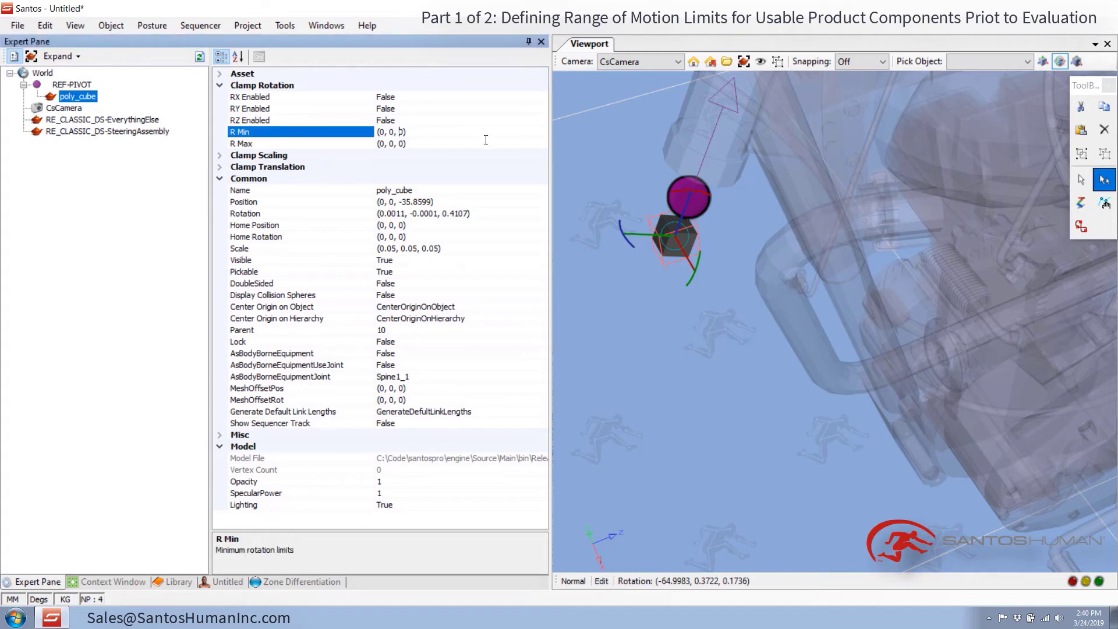
type("-27.5")
left_click(407, 145)
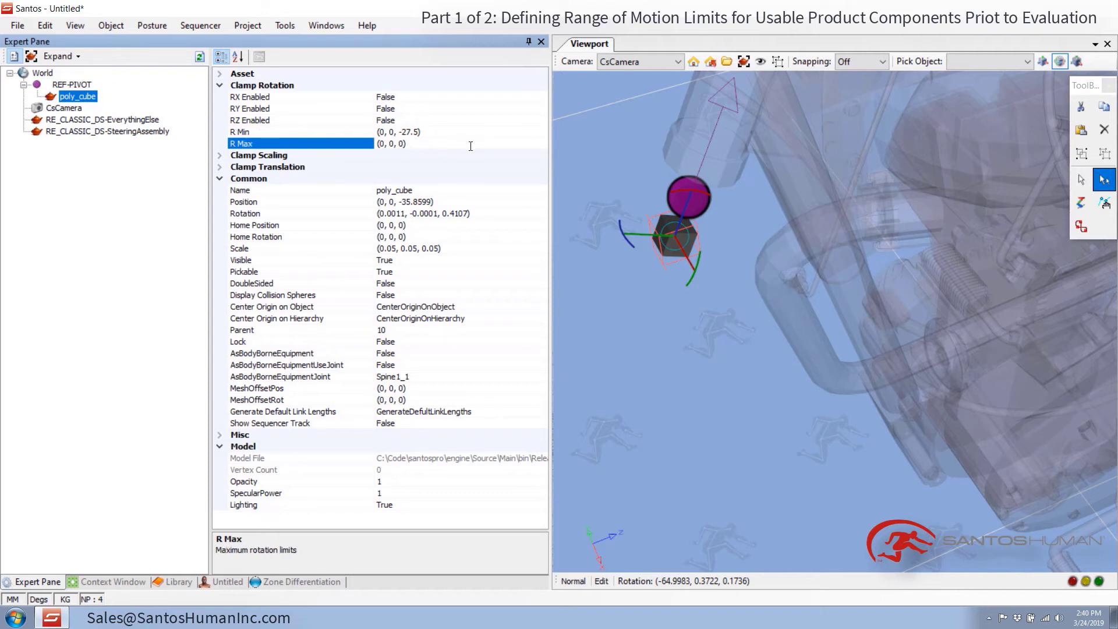
left_click(400, 143)
left_click_drag(399, 143, 440, 151)
left_click(264, 130)
left_click(264, 143)
left_click(264, 143)
Enable the poly_cube's RZ rotation clamp and test-rotate the cube about its Z axis and its other axes.
left_click_drag(620, 229, 587, 242)
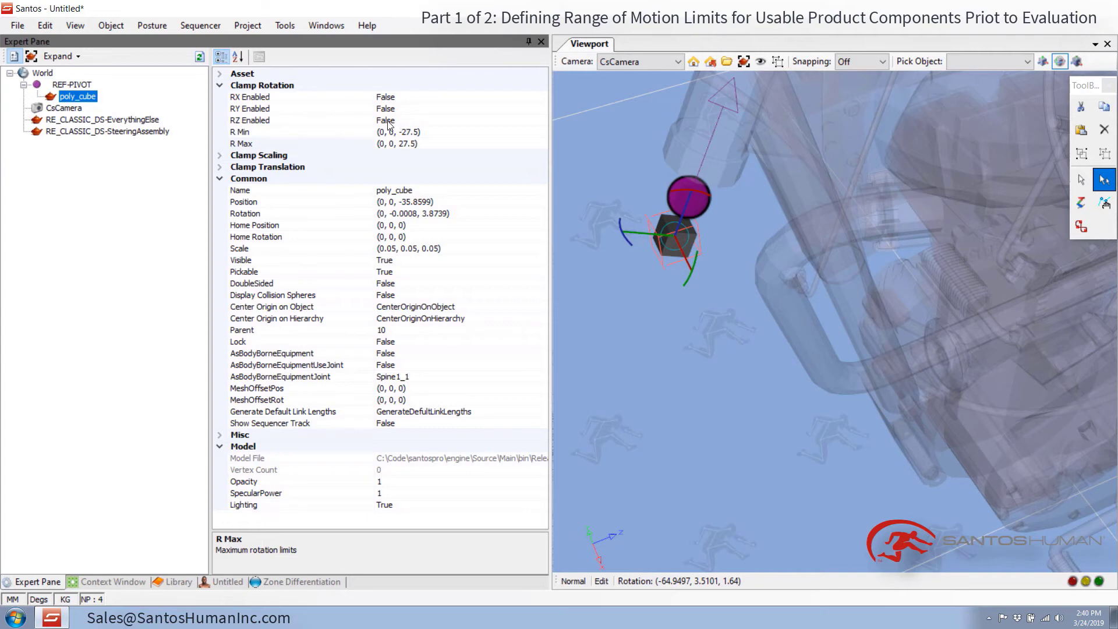
double_click(259, 124)
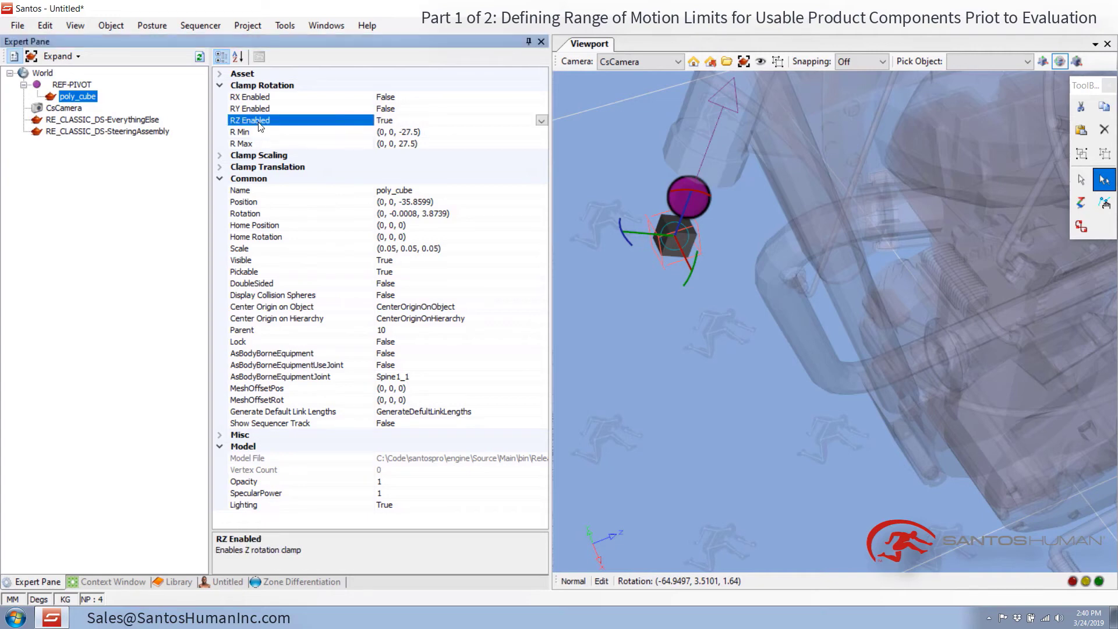
left_click_drag(622, 229, 582, 243)
left_click_drag(679, 194, 711, 255)
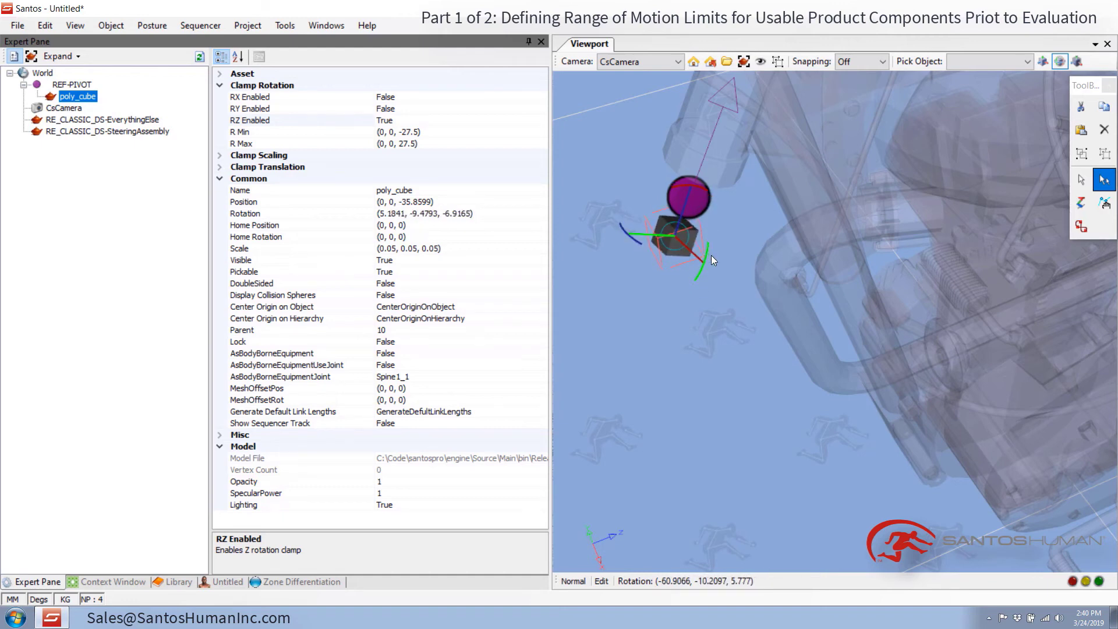
Enable the RX and RY rotation clamps on the poly_cube and test its rotation about the local Z axis.
double_click(257, 98)
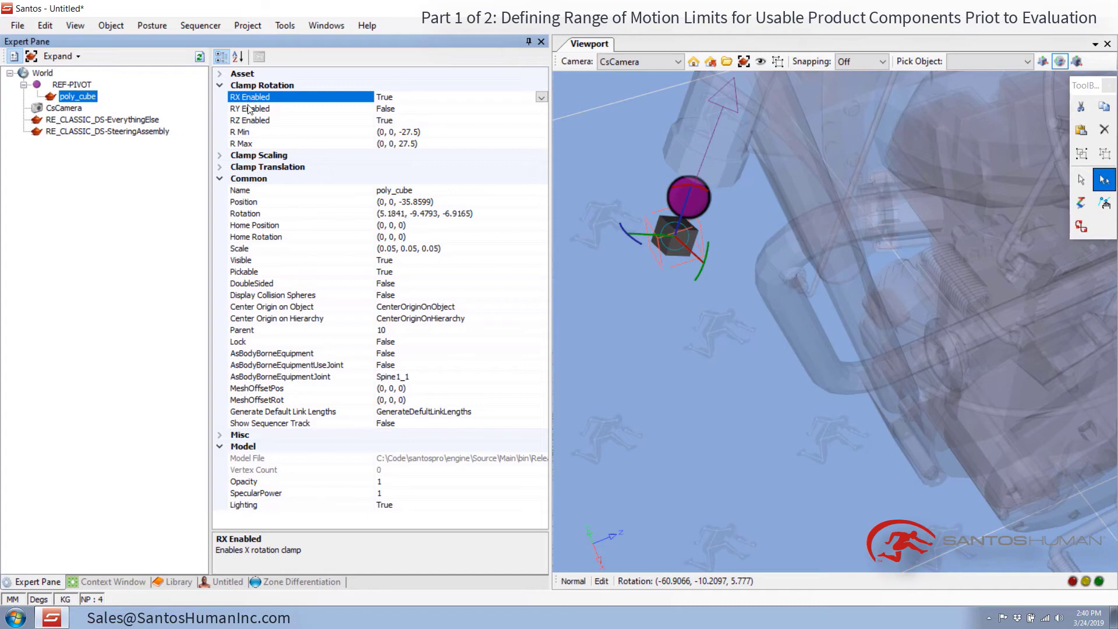
double_click(249, 109)
left_click_drag(624, 232, 410, 126)
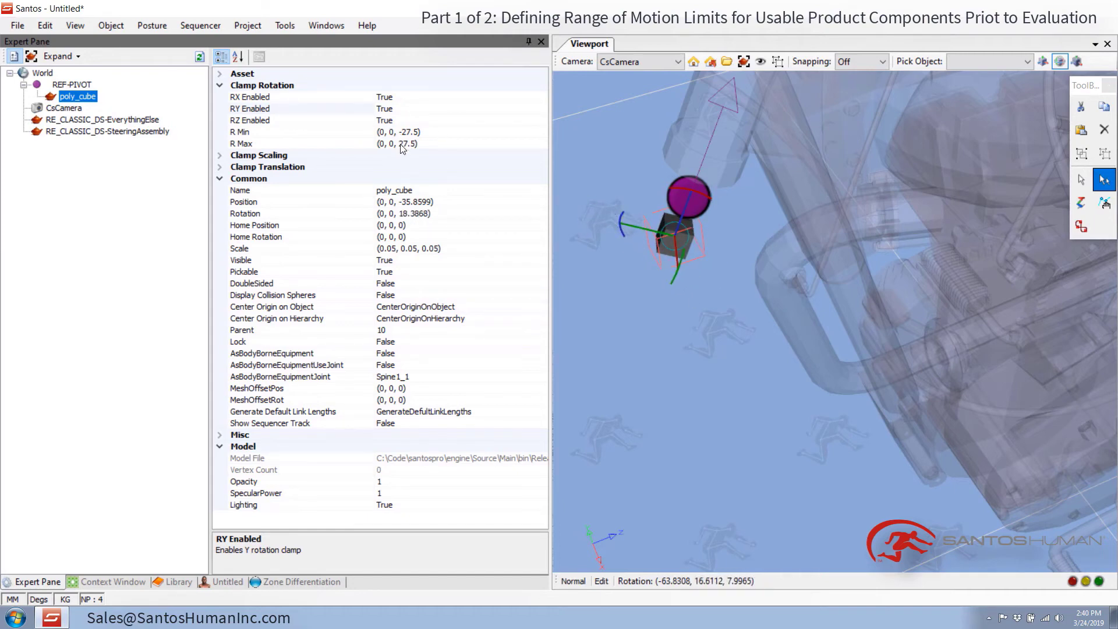
Reset the poly_cube's local rotation to 0, 0, 0.
left_click(253, 215)
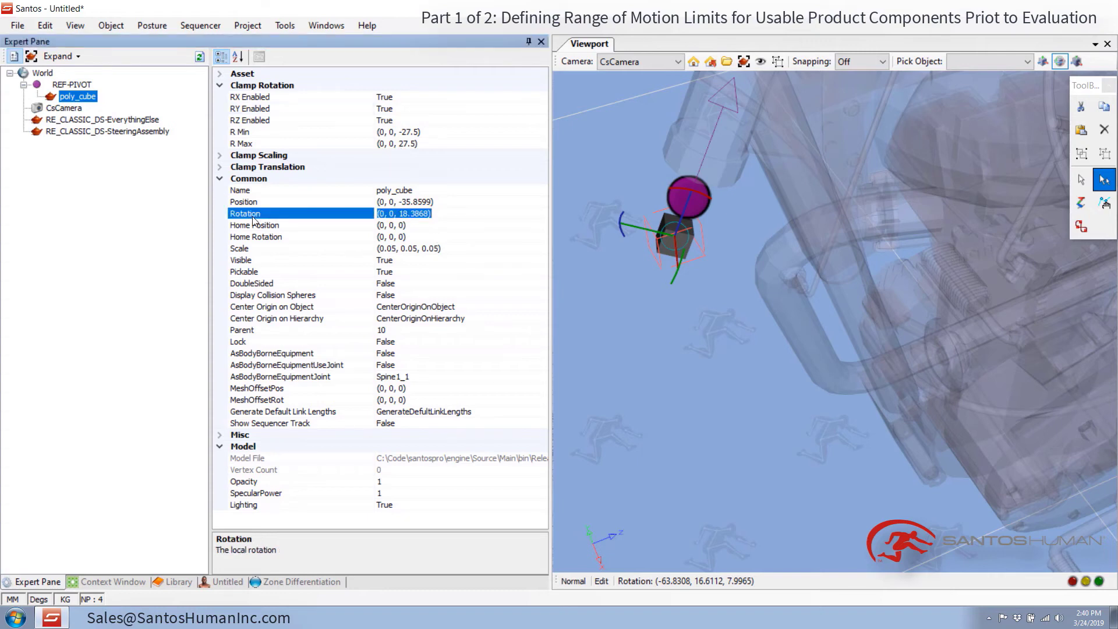
type("0,0,0")
key("Return")
left_click(710, 395)
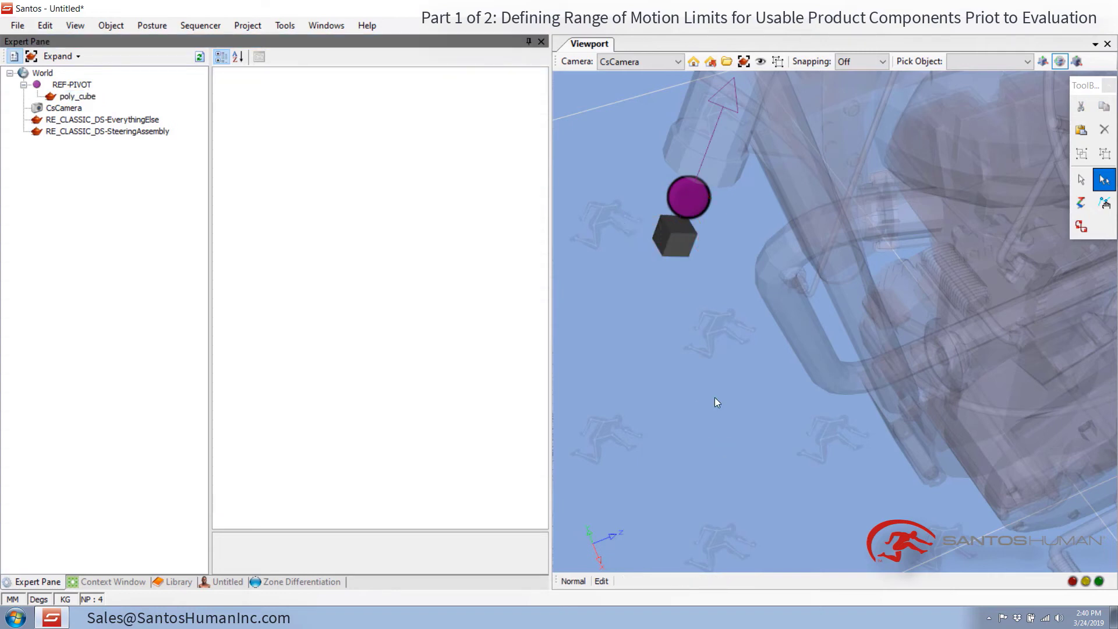
Make the RE_CLASSIC_DS-SteeringAssembly visible, with the whole motorcycle in view.
scroll(702, 372, "down", 5)
left_click(156, 135)
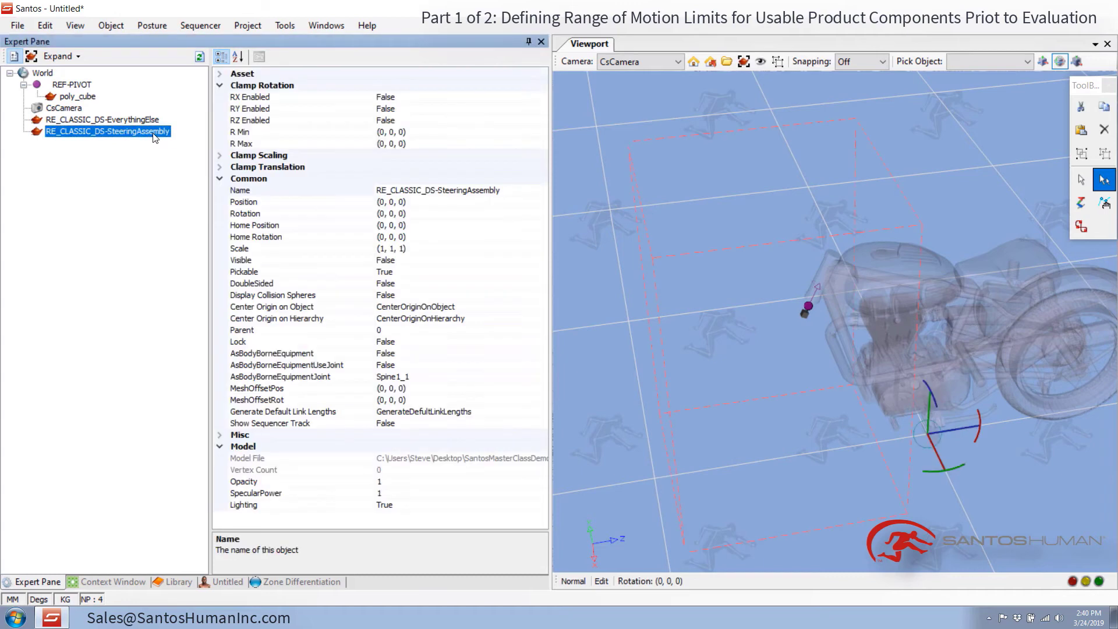
double_click(248, 263)
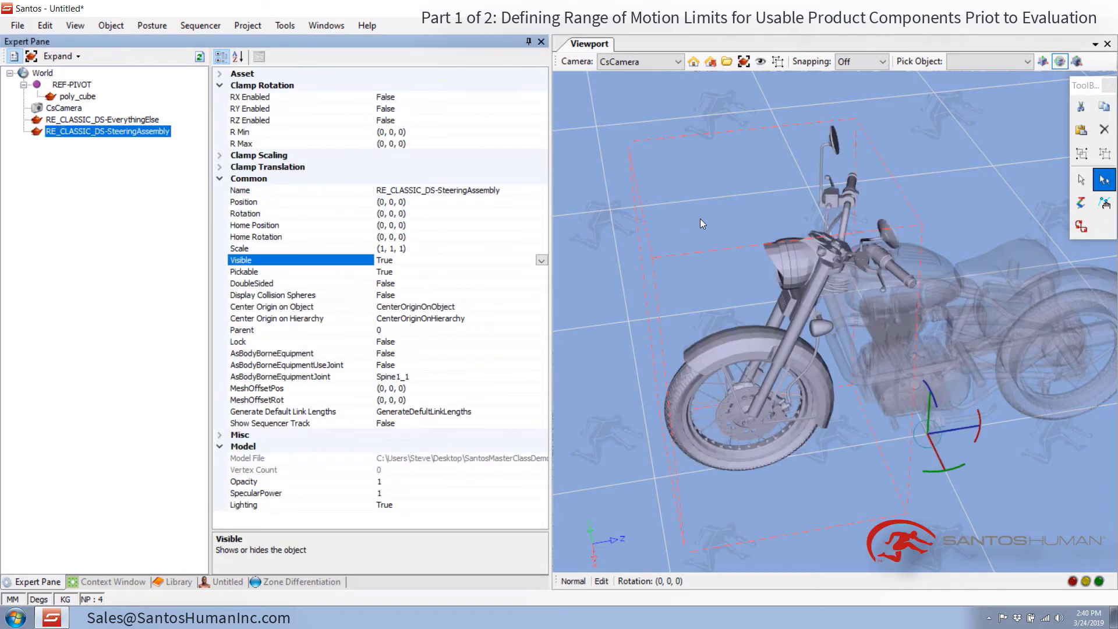
left_click_drag(701, 220, 676, 247)
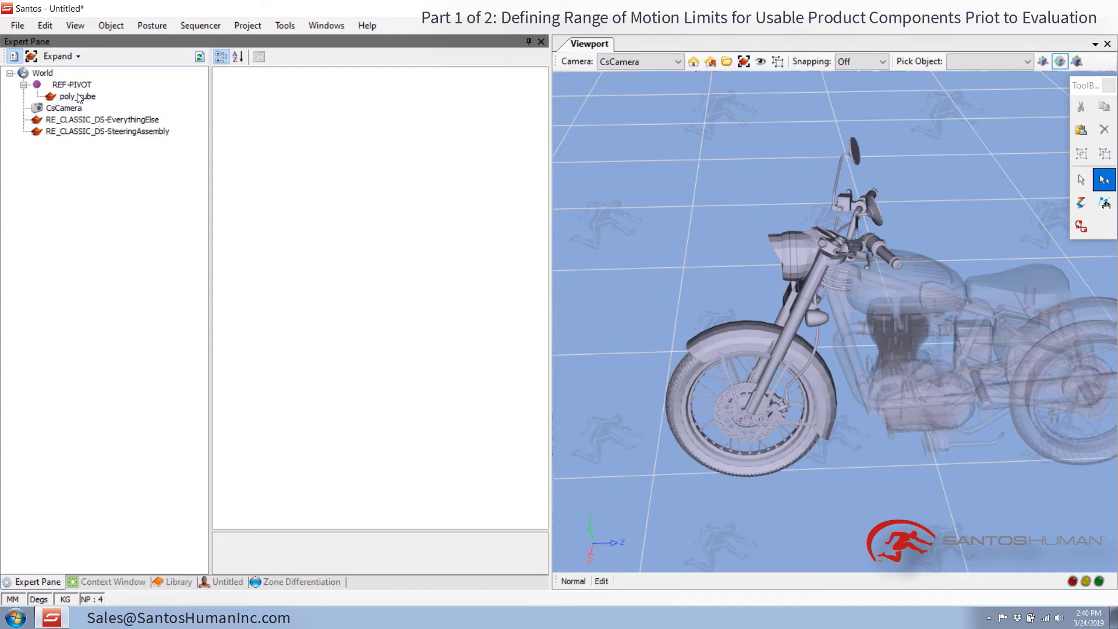
Parent the RE_CLASSIC_DS-SteeringAssembly to the poly_cube under REF-PIVOT using Pick Parent.
right_click(102, 132)
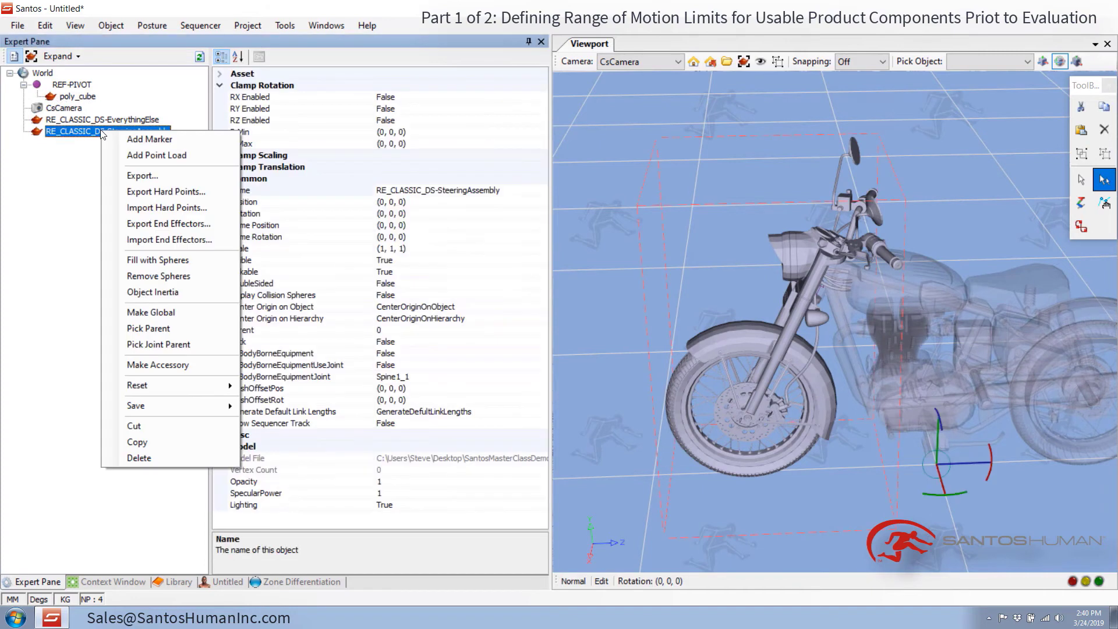
left_click(149, 329)
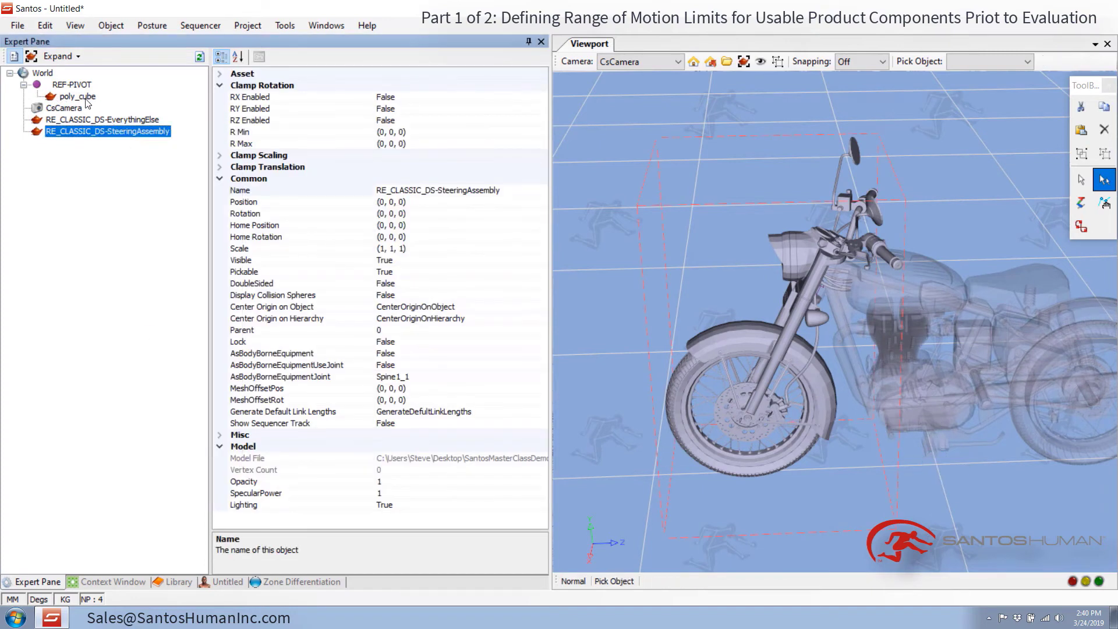
left_click(86, 100)
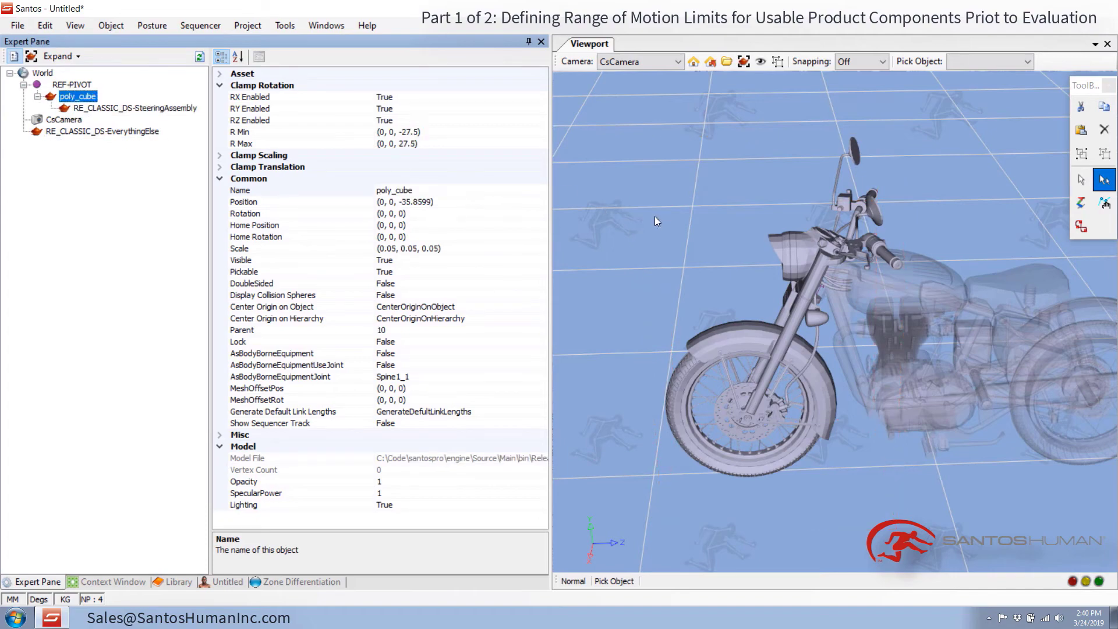
left_click(683, 220)
Test the steering by swinging the poly_cube about its local Z axis, and return its rotation to 0, 0, 0.
middle_click_drag(718, 262, 728, 270)
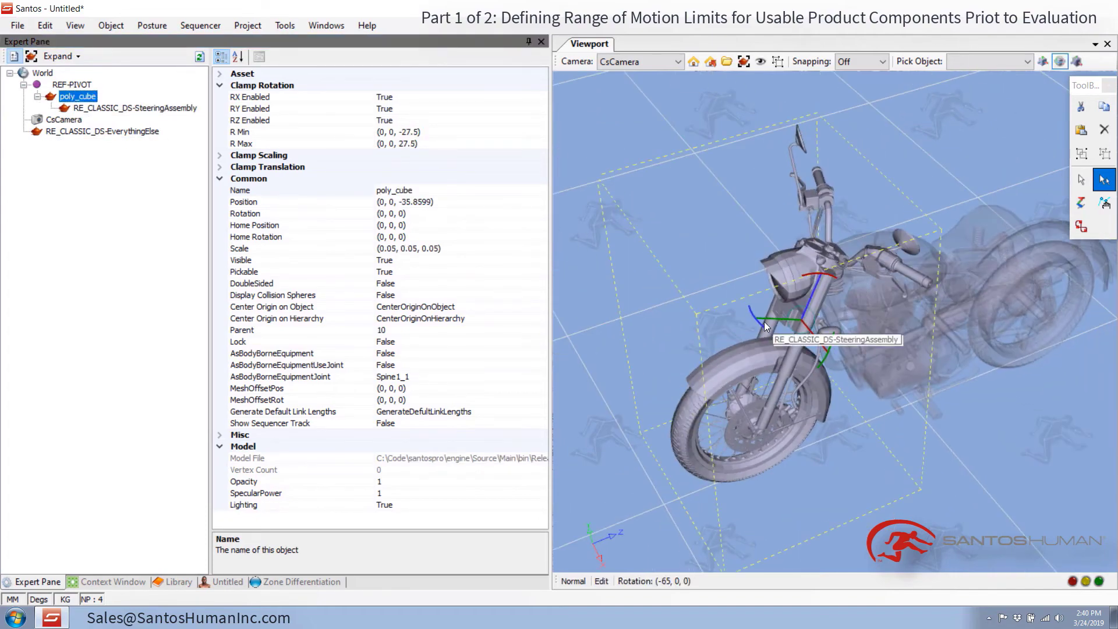
left_click_drag(764, 321, 807, 355)
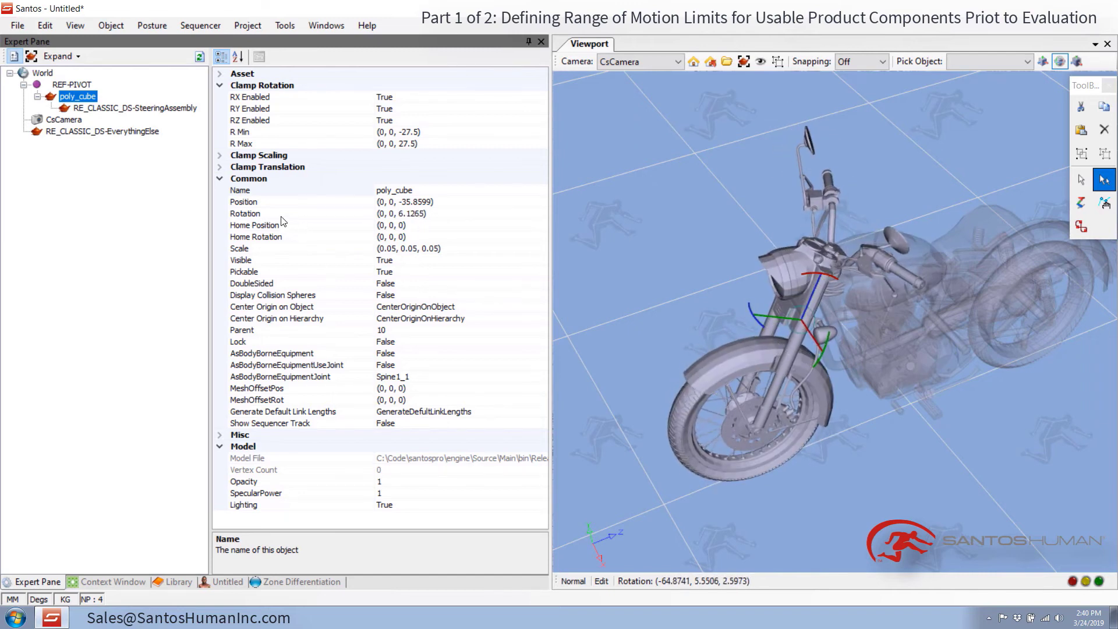
left_click(245, 214)
left_click(245, 214)
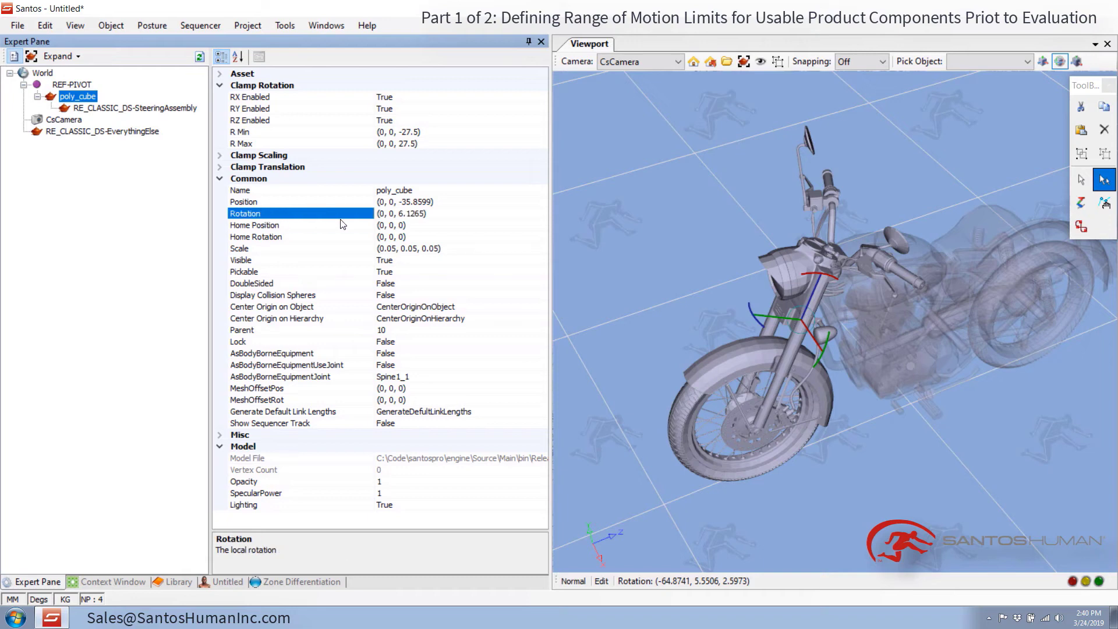
left_click(97, 111)
left_click(86, 97)
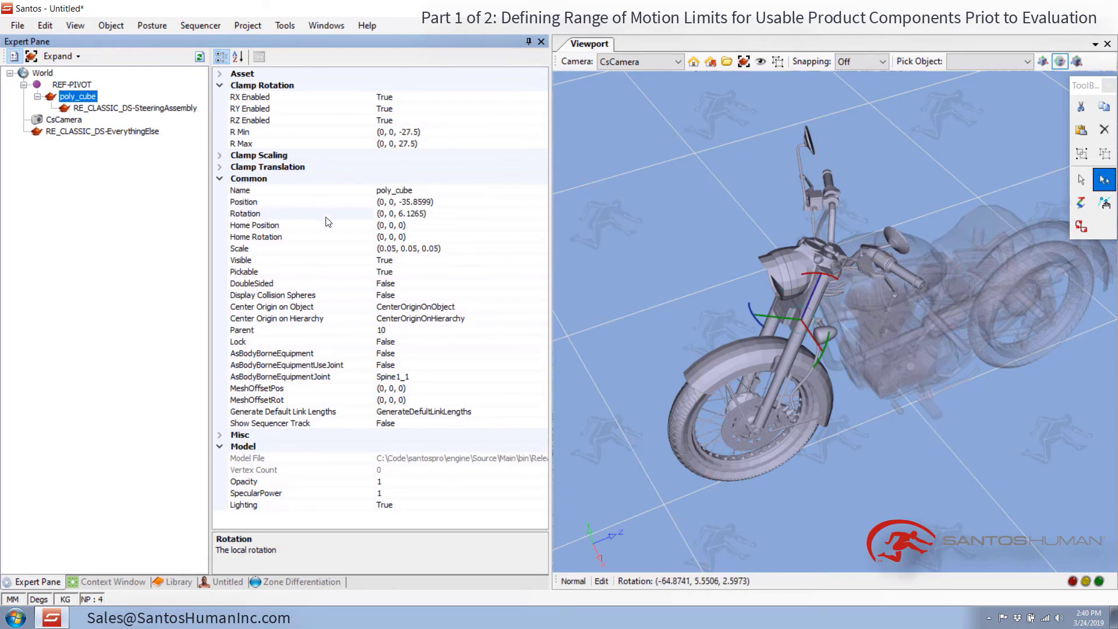
left_click(241, 215)
type("0")
key("Return")
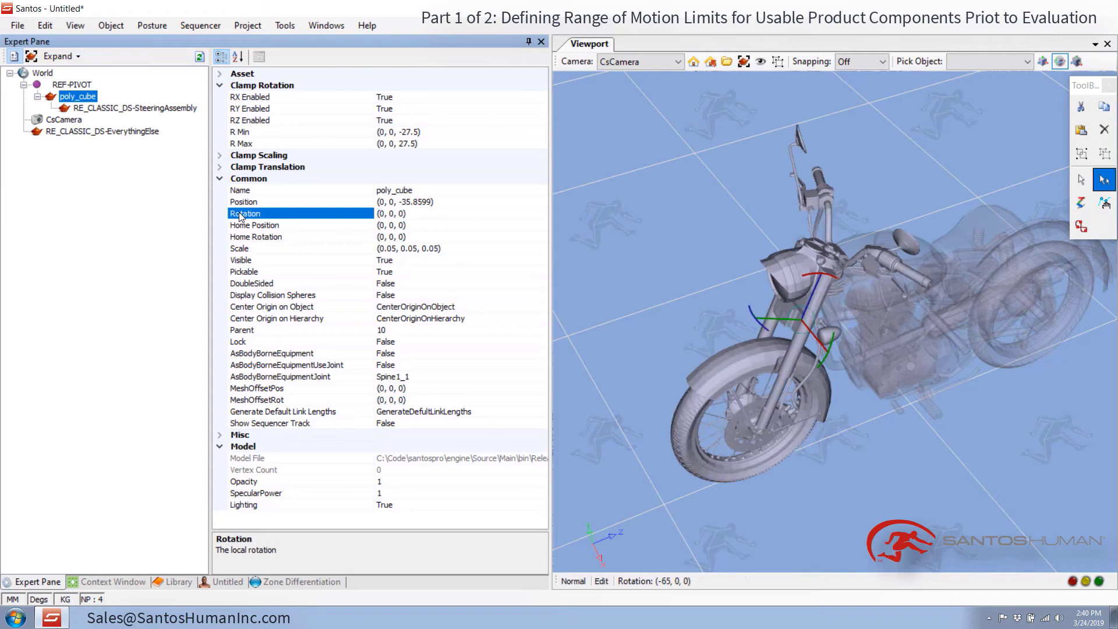
Collapse the Clamp Rotation properties of RE_CLASSIC_DS-EverythingElse and set its opacity to 1.
left_click_drag(932, 507, 894, 440)
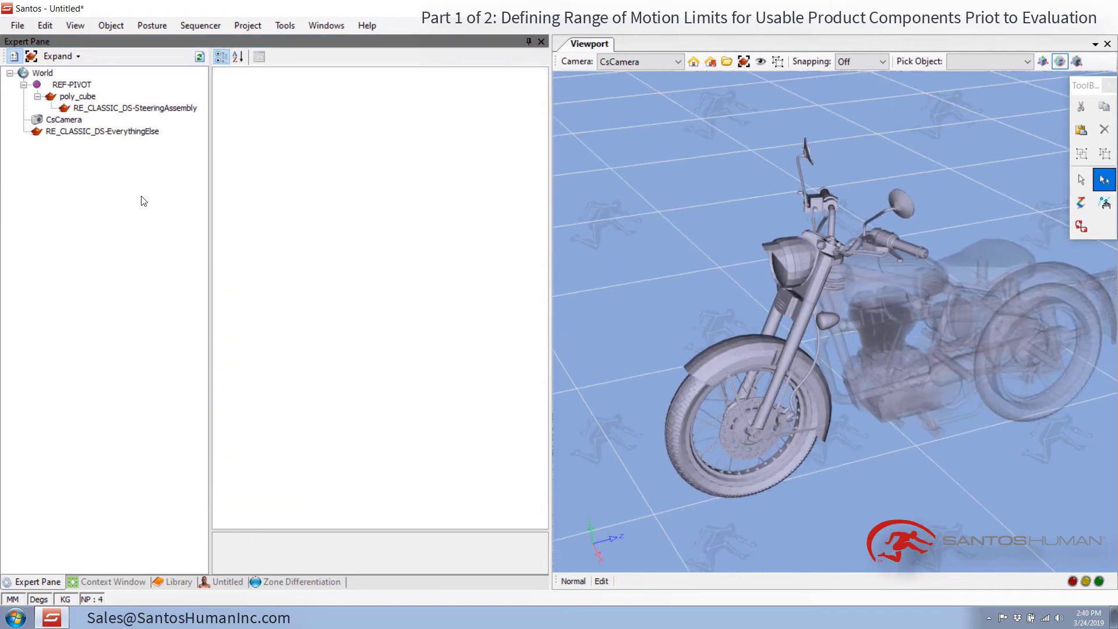
left_click(116, 132)
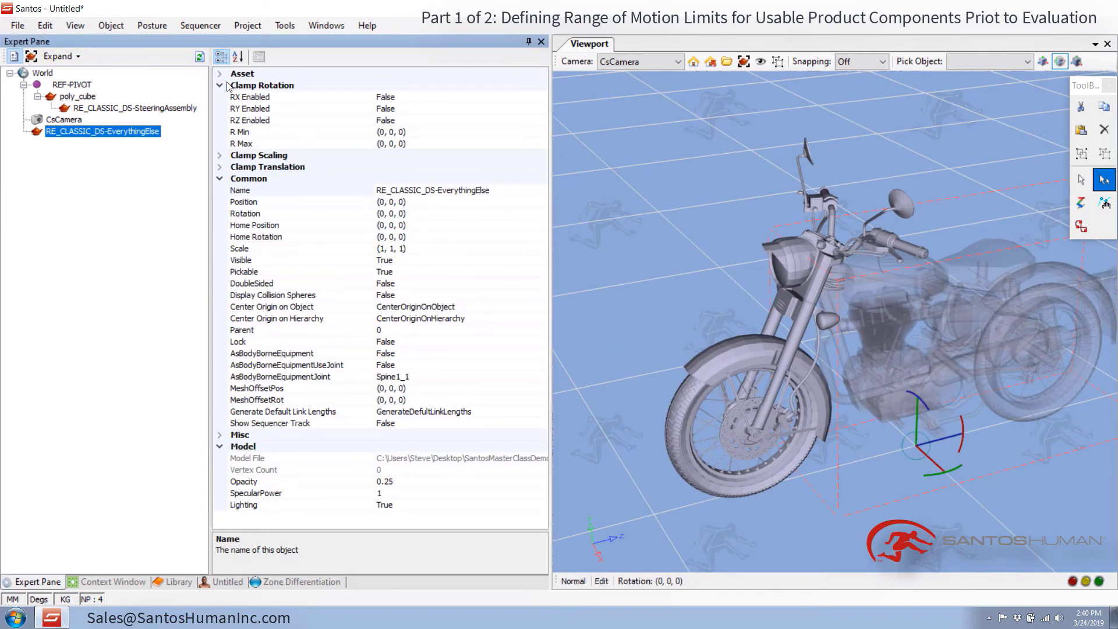
left_click(219, 86)
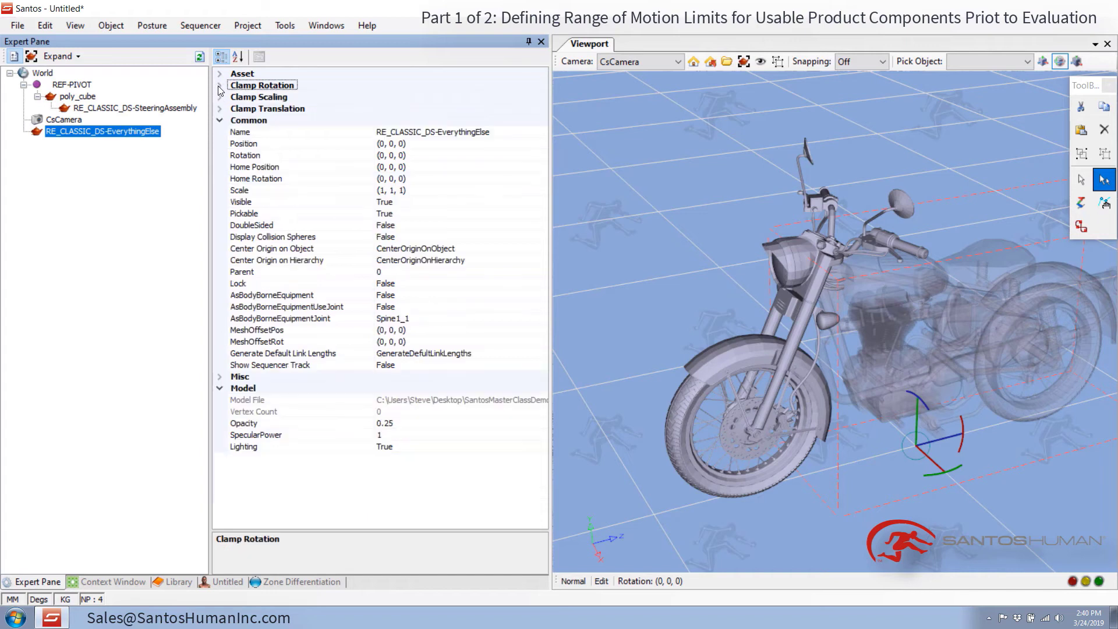
left_click(243, 425)
type("1")
key("Return")
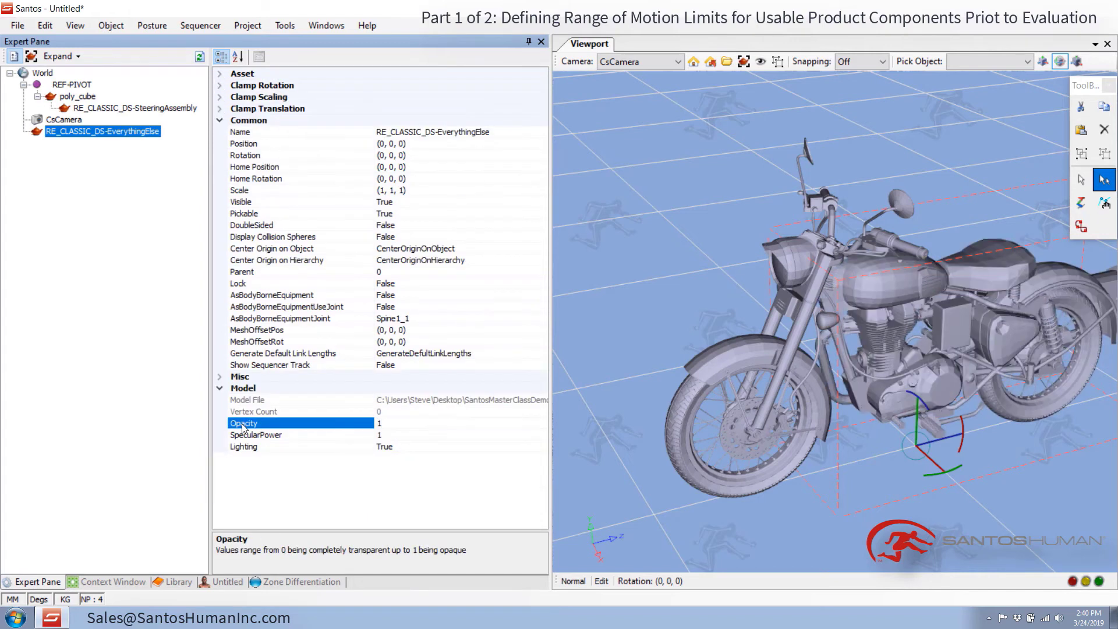
left_click(666, 244)
Examine the complete motorcycle and its front wheel from the side, the front and underneath.
scroll(710, 314, "down", 3)
middle_click_drag(635, 259, 783, 433)
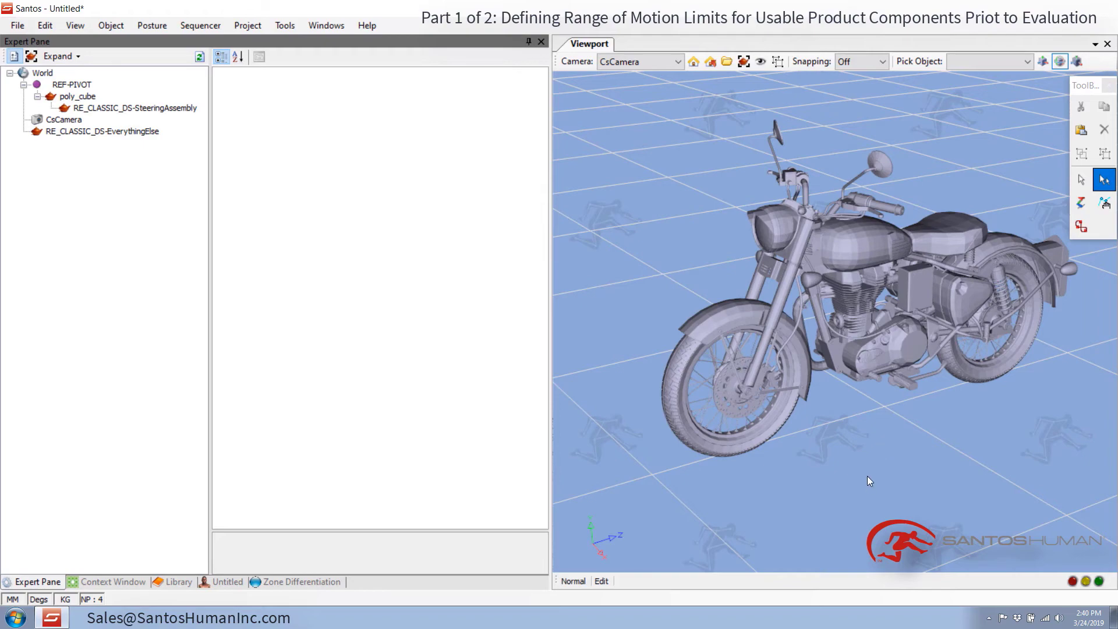
middle_click_drag(868, 478, 899, 372)
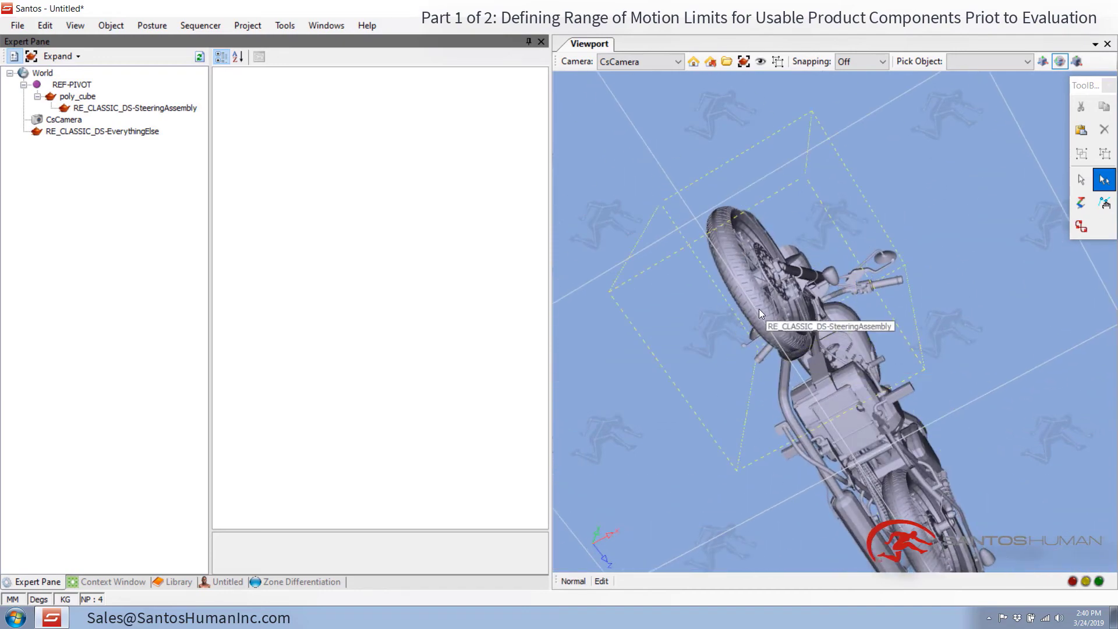
middle_click_drag(757, 310, 952, 398)
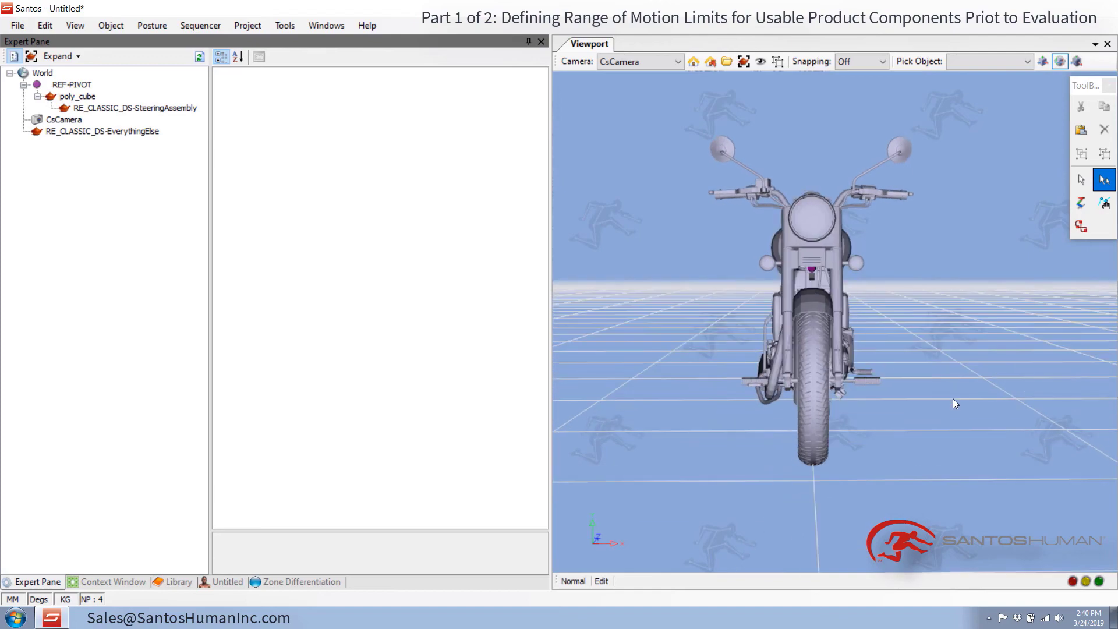
middle_click_drag(742, 403, 856, 436)
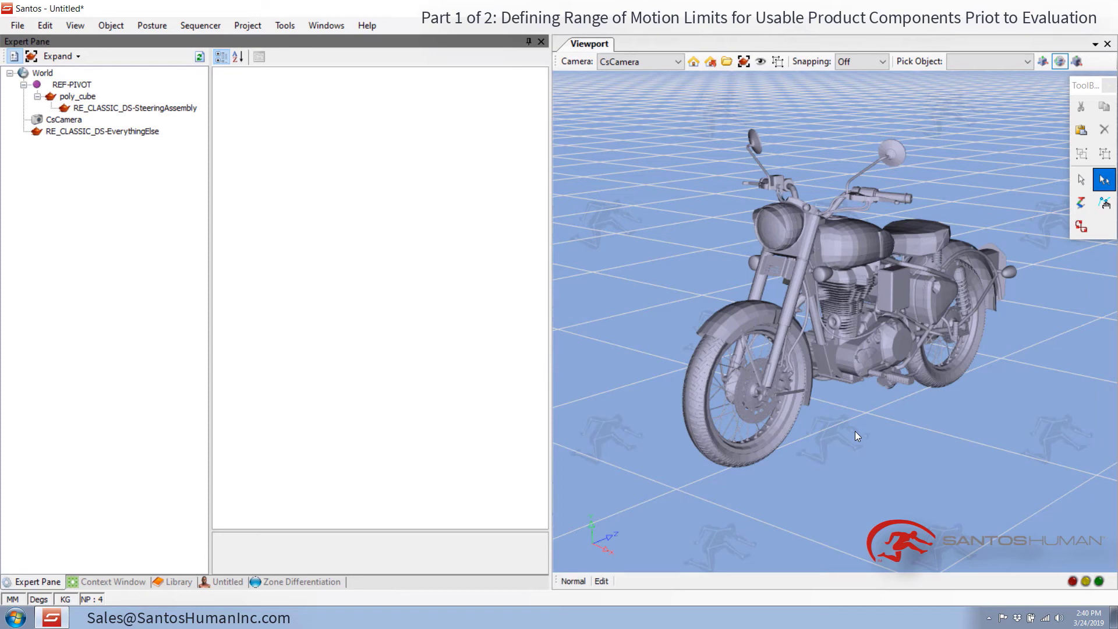
middle_click_drag(830, 490, 736, 439)
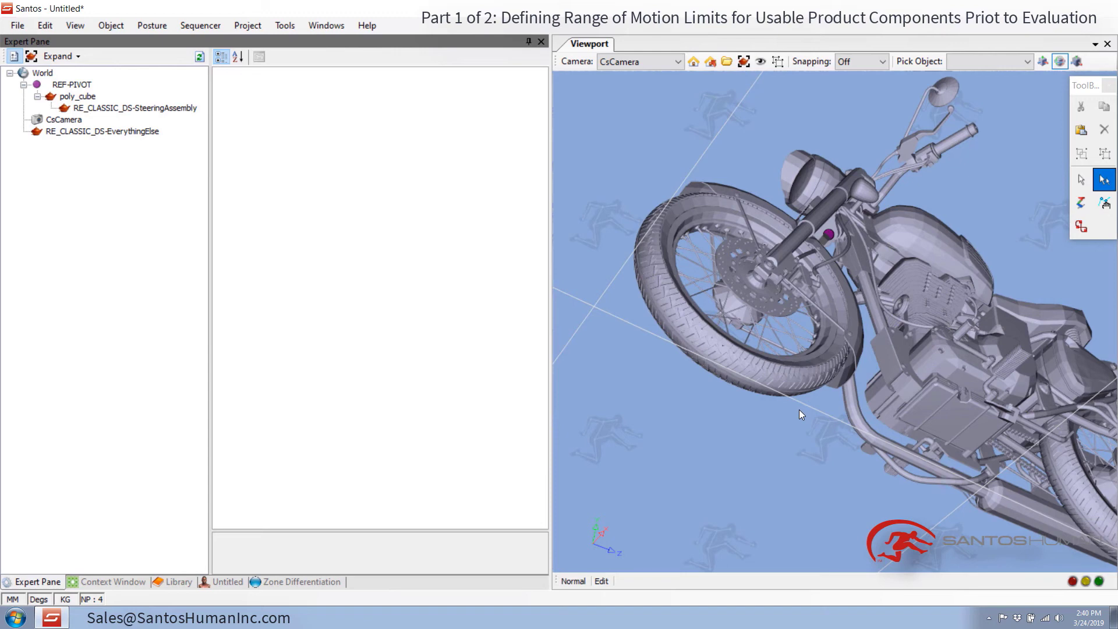
Add a second poly_cube from the model library to the scene and set its position to 0, 0, 0.
left_click(182, 581)
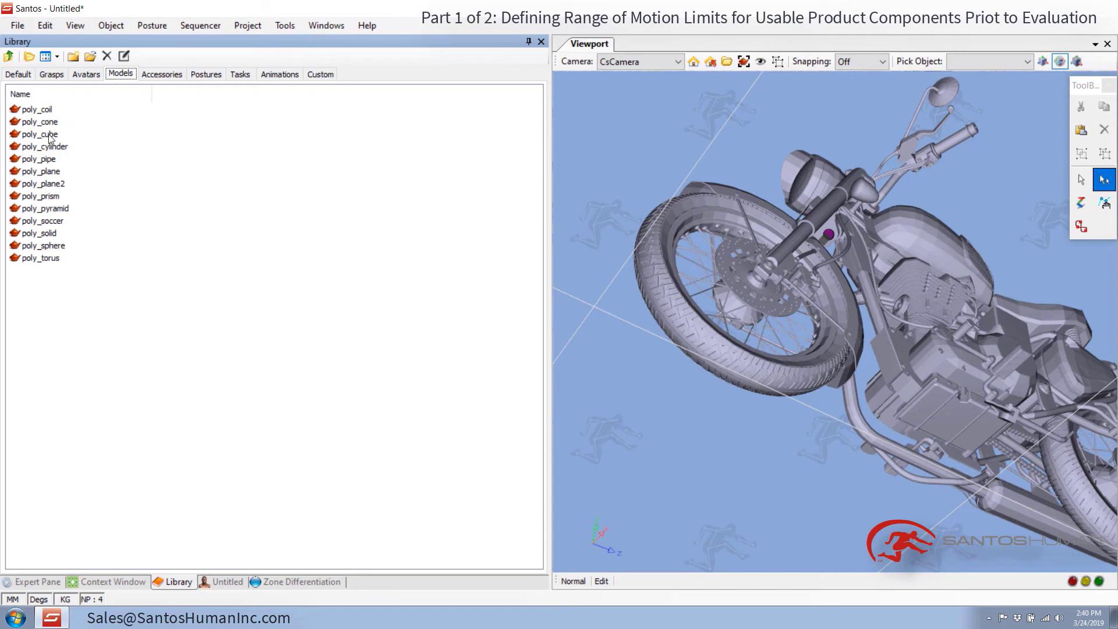
left_click_drag(41, 134, 686, 463)
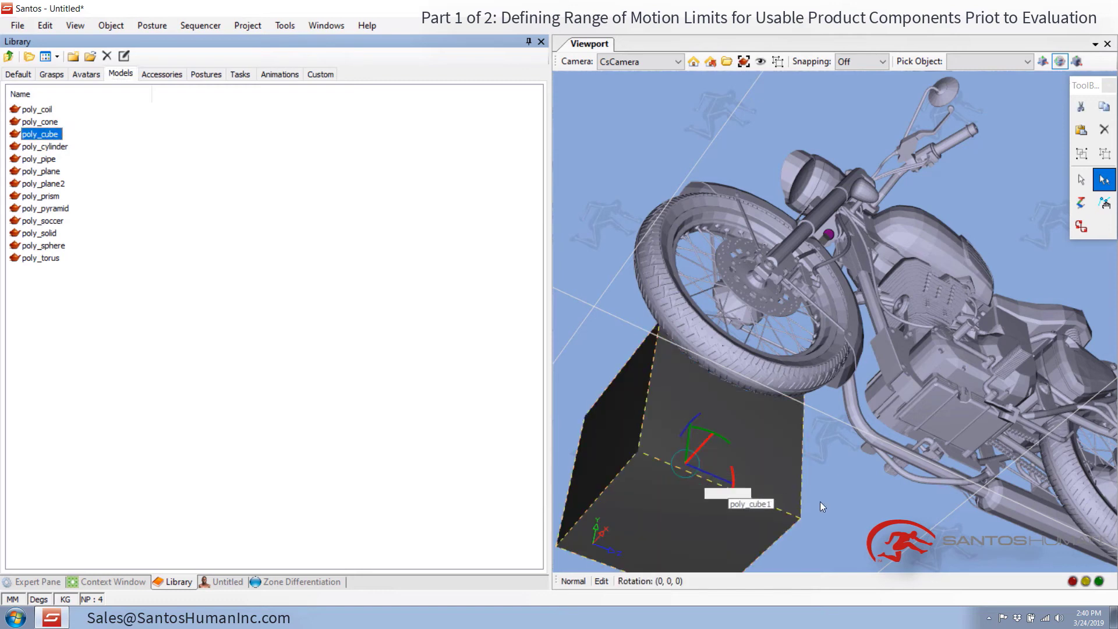
left_click(32, 581)
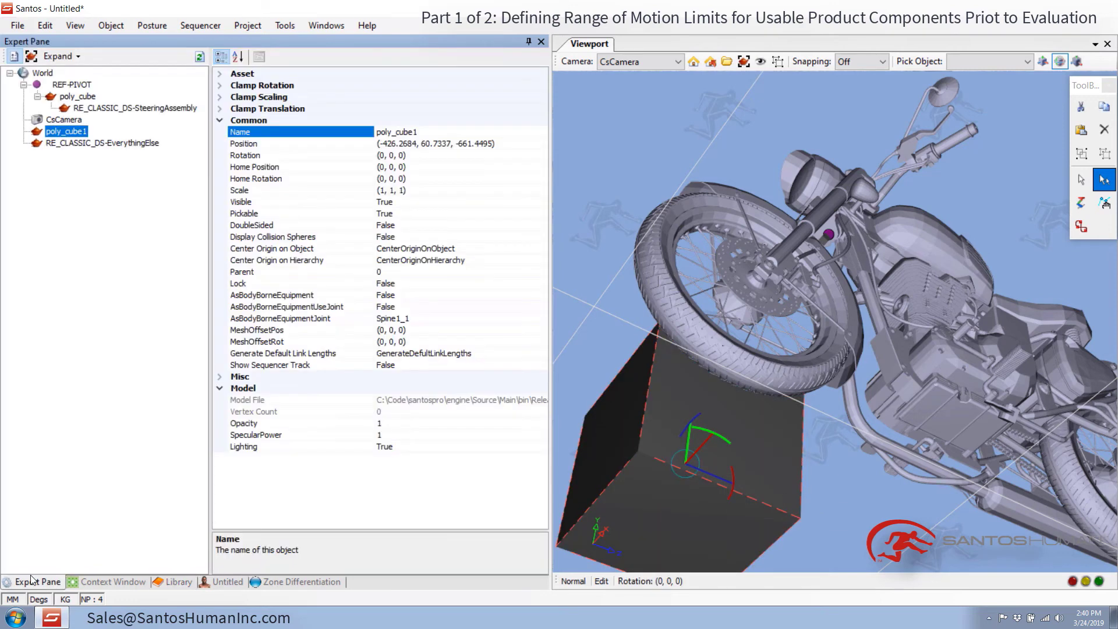
double_click(249, 142)
type("0")
key("Return")
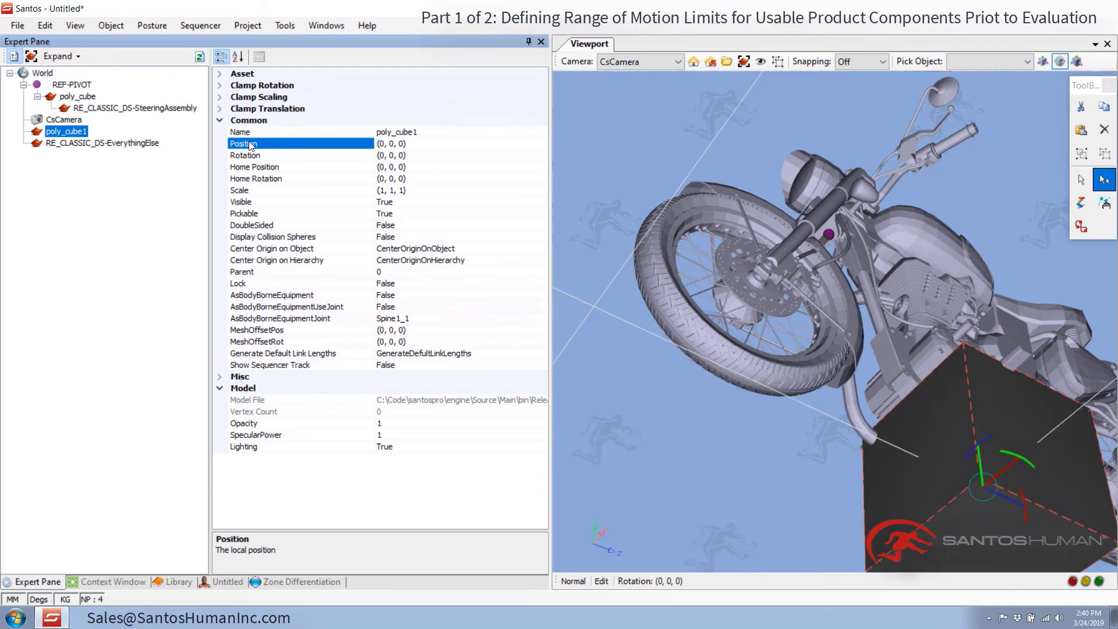
Move poly_cube1 to about Z -816 and Y 211.5 so that it cuts just above the bottom of the front tyre.
key("space")
key("space")
left_click_drag(1027, 508, 749, 444)
middle_click_drag(740, 296, 773, 320)
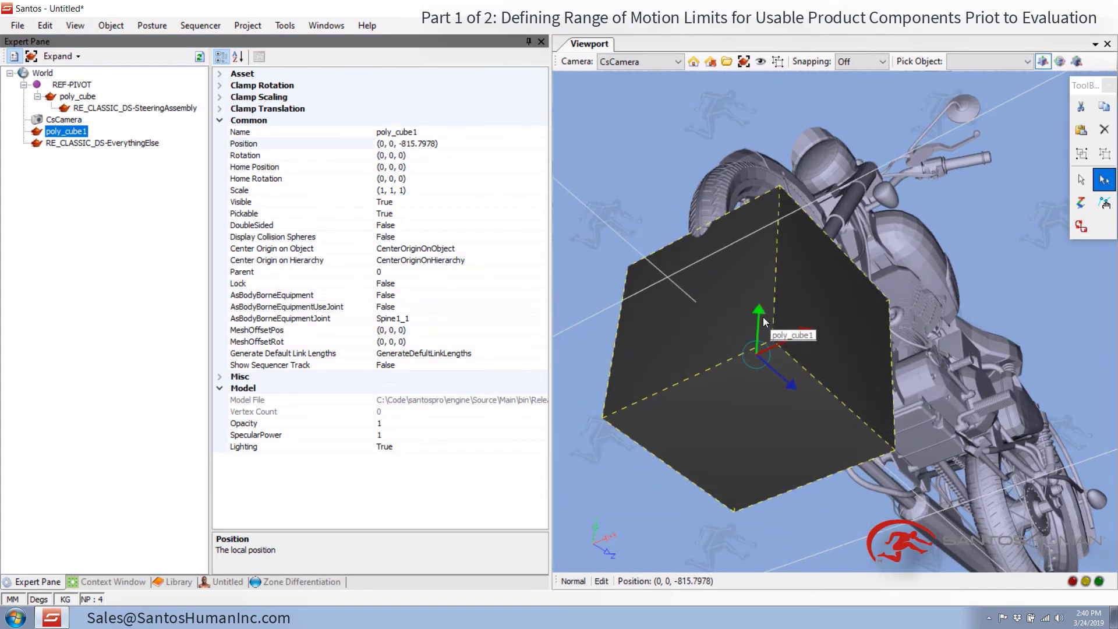
left_click_drag(762, 317, 764, 256)
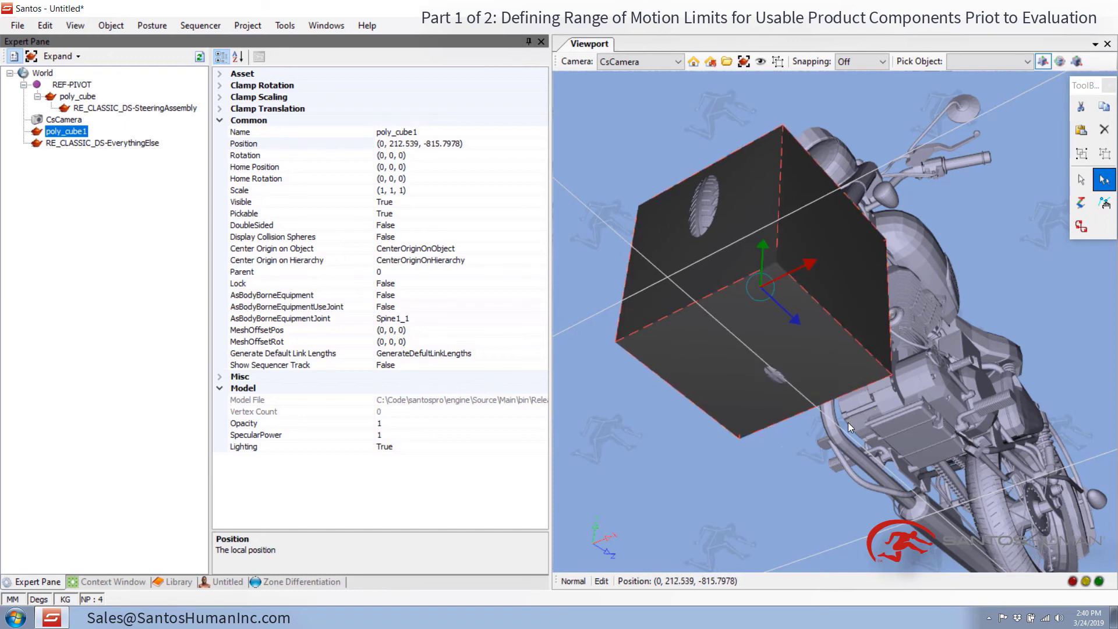
scroll(781, 376, "up", 5)
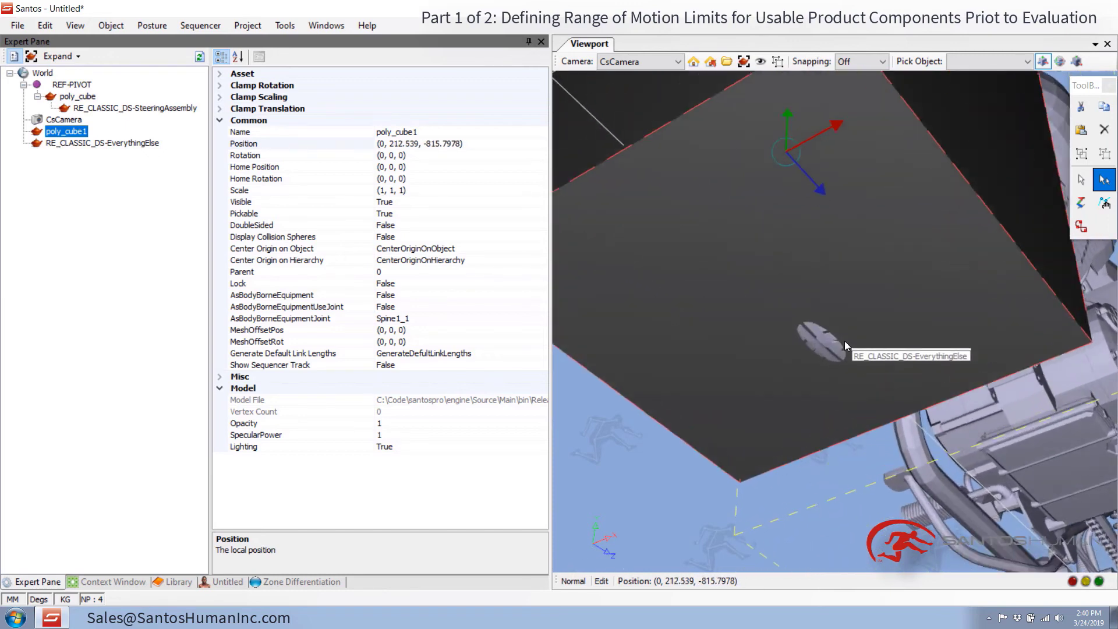
scroll(844, 344, "up", 5)
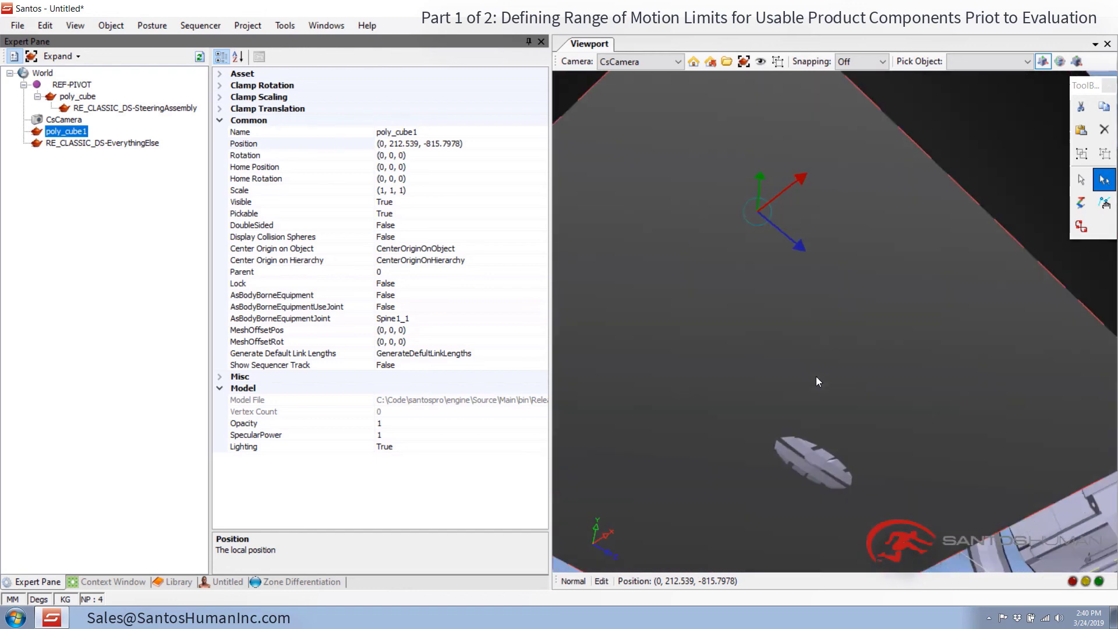
left_click_drag(770, 180, 772, 181)
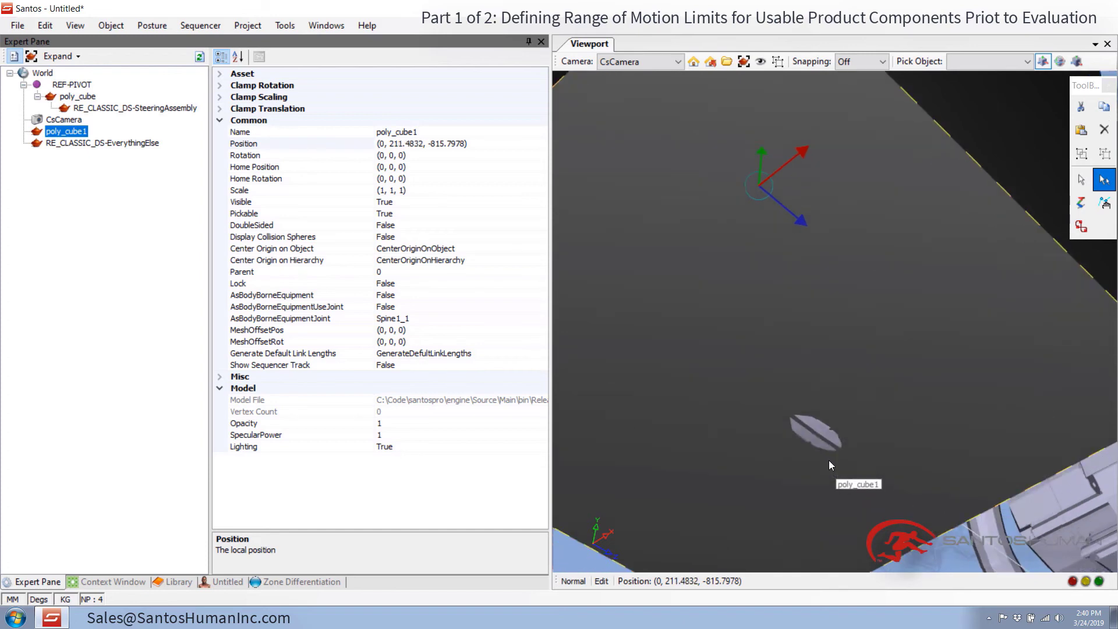
Add a marker to the steering assembly at a notch on the exposed front tyre section's edge, and hide the marker.
scroll(830, 443, "up", 5)
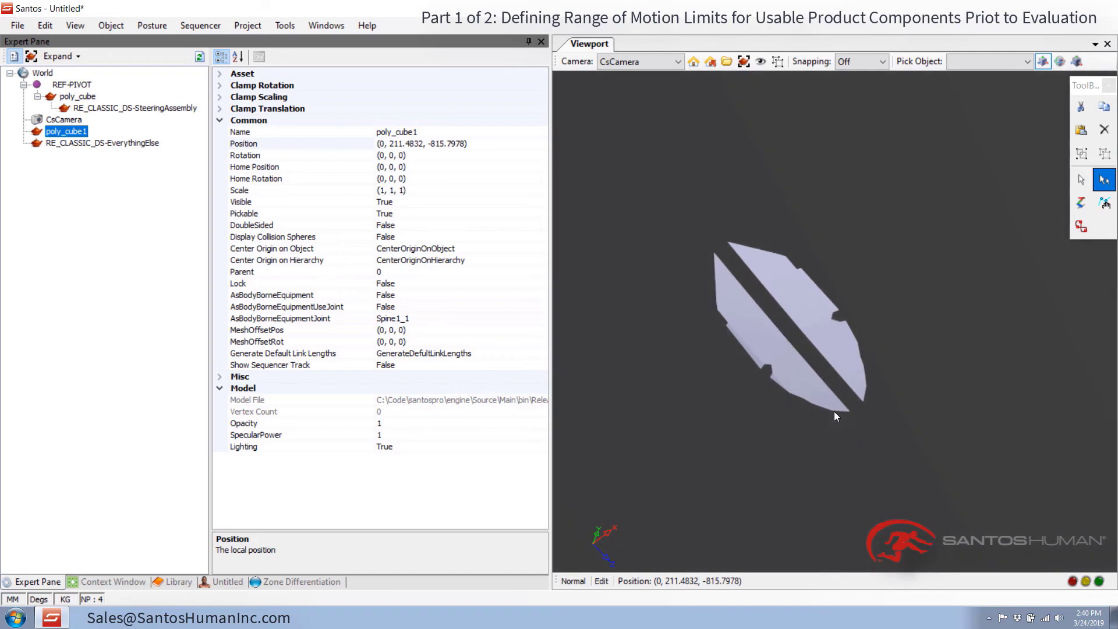
scroll(833, 414, "up", 2)
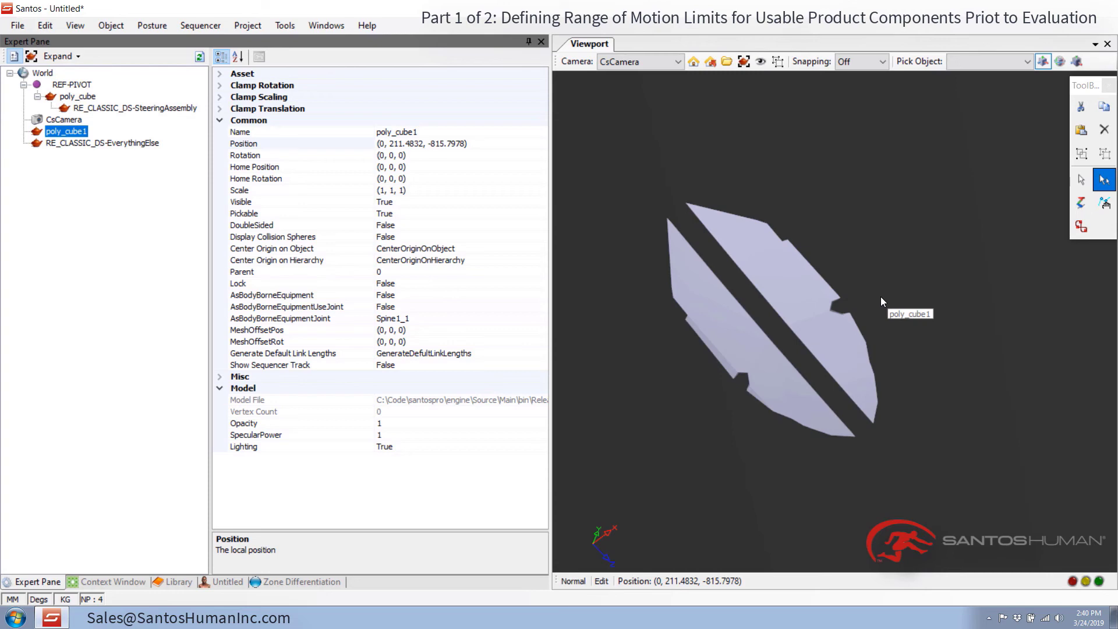
right_click(830, 309)
left_click(878, 242)
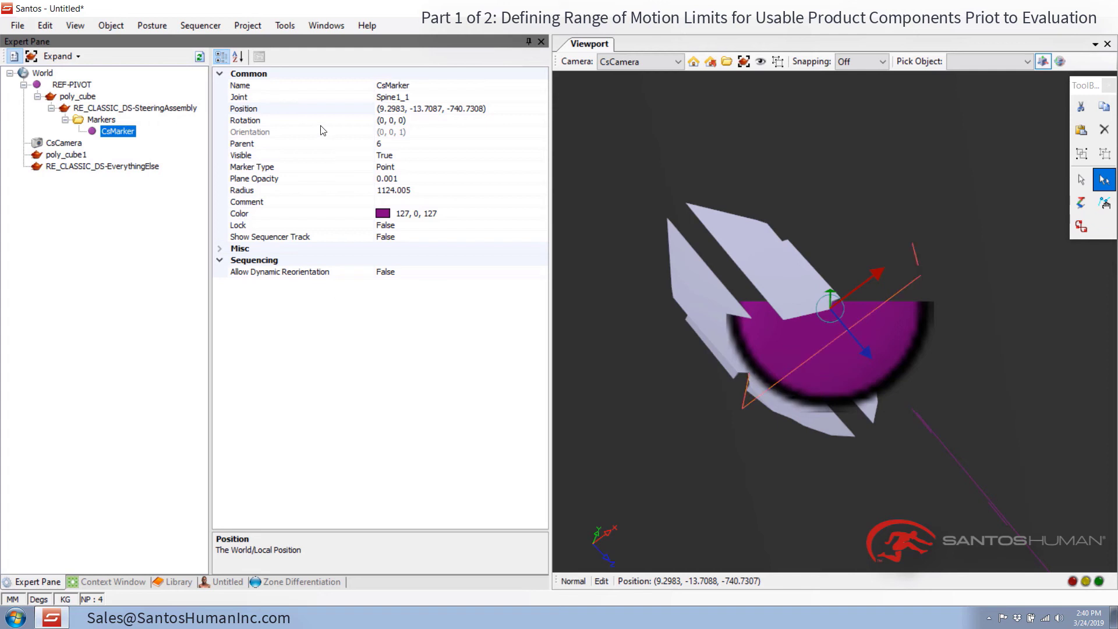
double_click(241, 156)
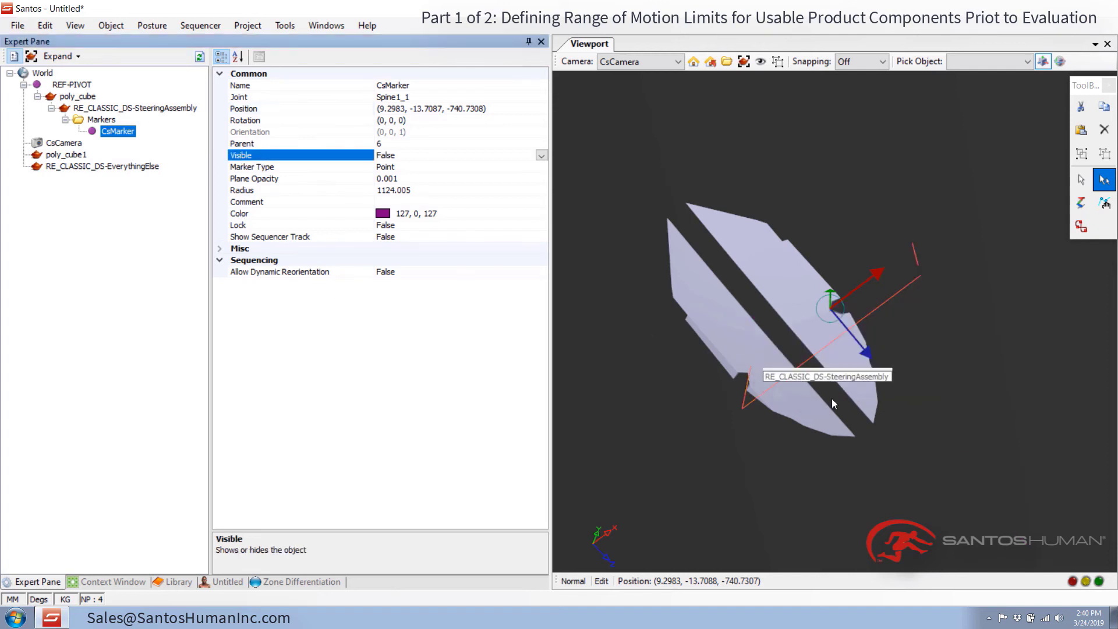
Add a second marker to the steering assembly at the opposite notch of the tyre section, and make the first marker visible again.
right_click(748, 372)
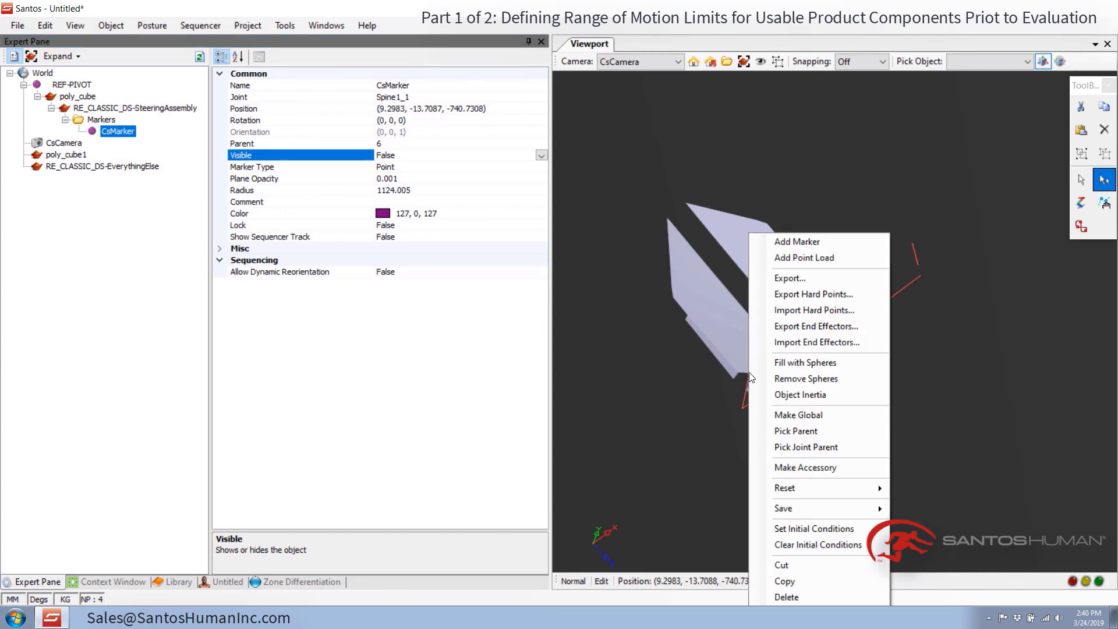
left_click(815, 239)
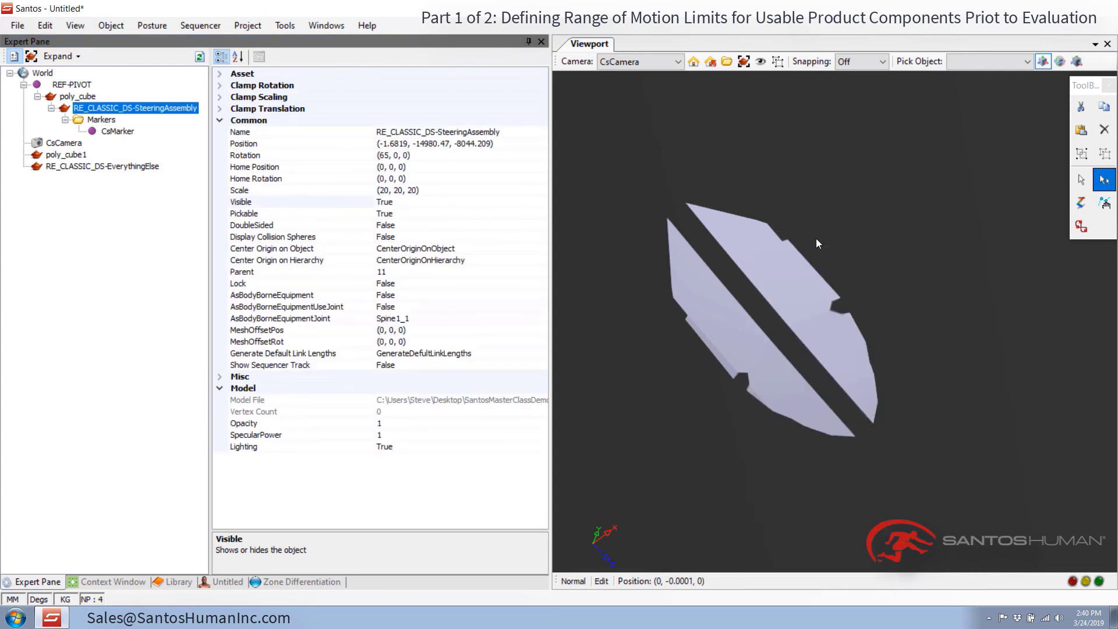
left_click(134, 133)
double_click(243, 156)
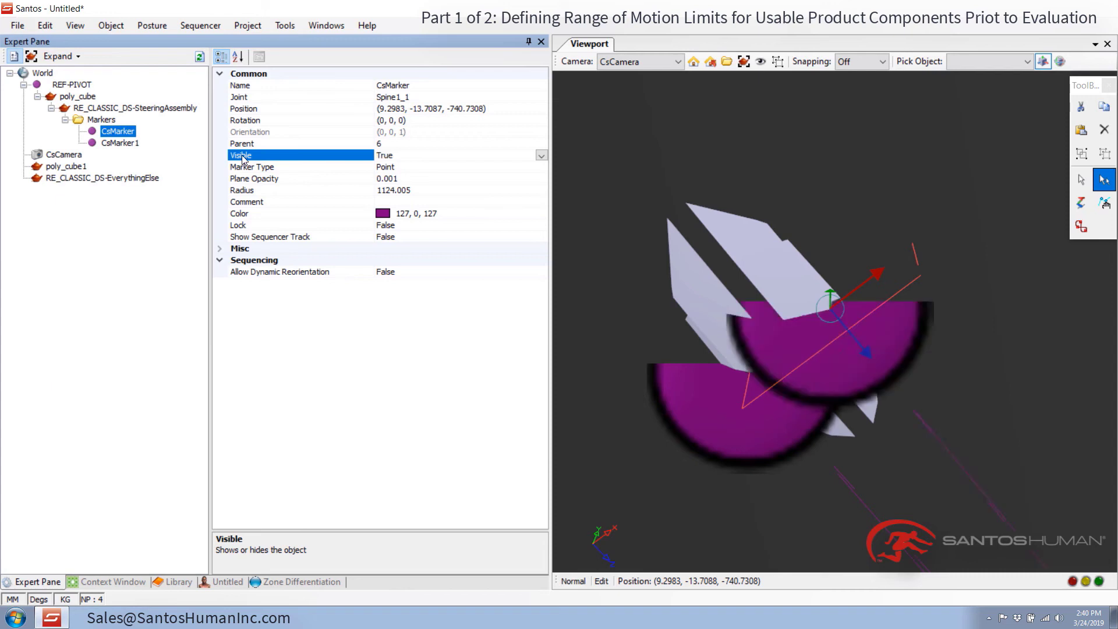
Generate a new marker at the average location of CsMarker and CsMarker1 with the Average Location tool.
left_click(129, 144, "ctrl")
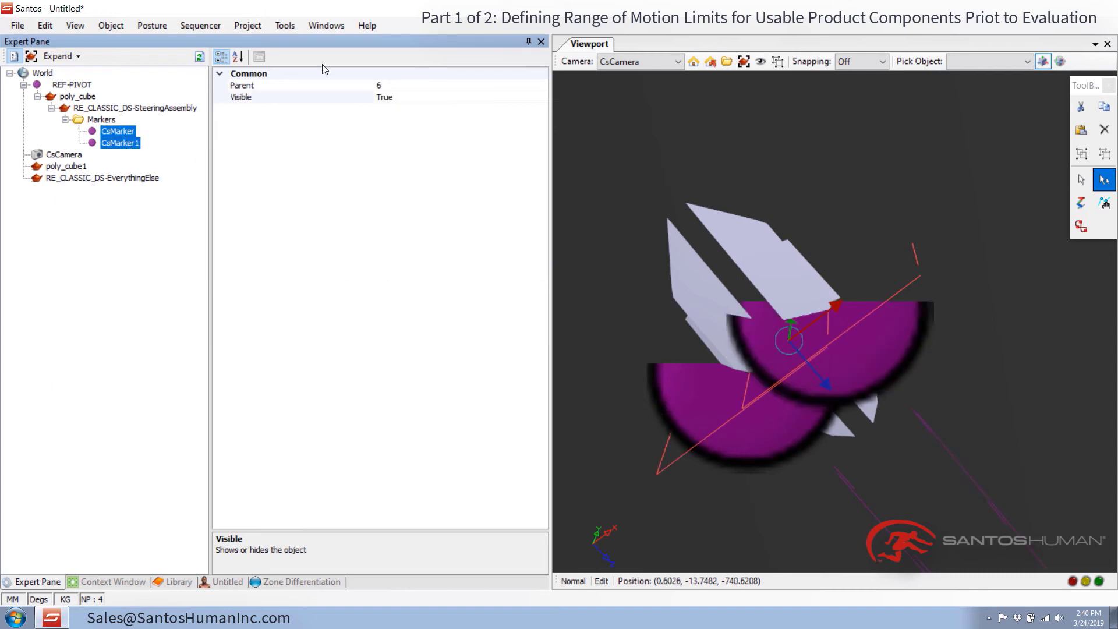
left_click(285, 26)
mouse_move(297, 78)
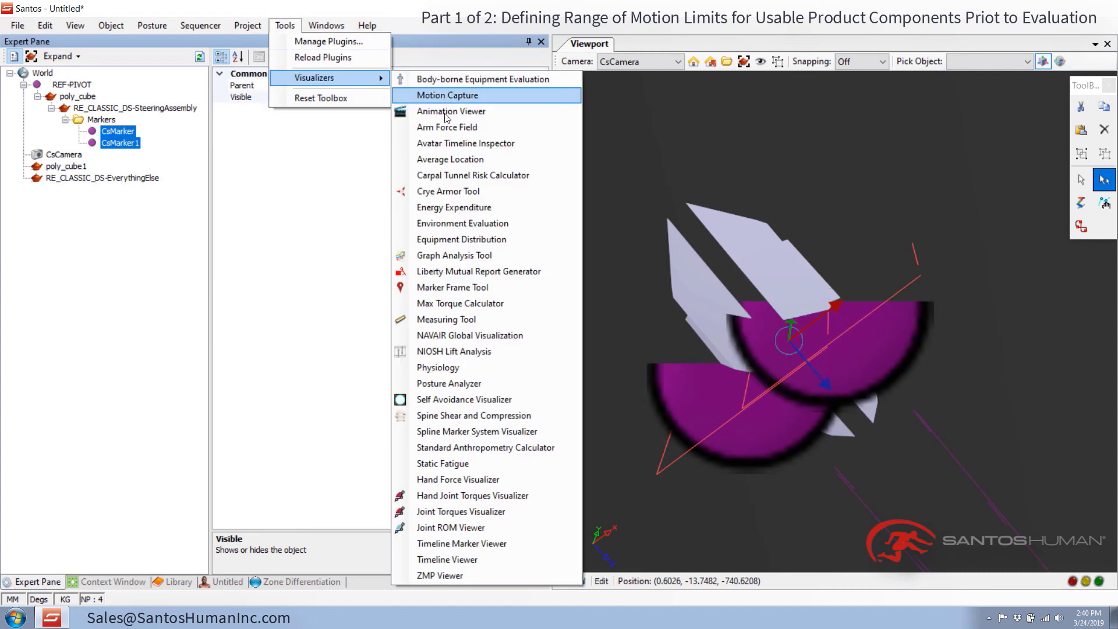
left_click(446, 161)
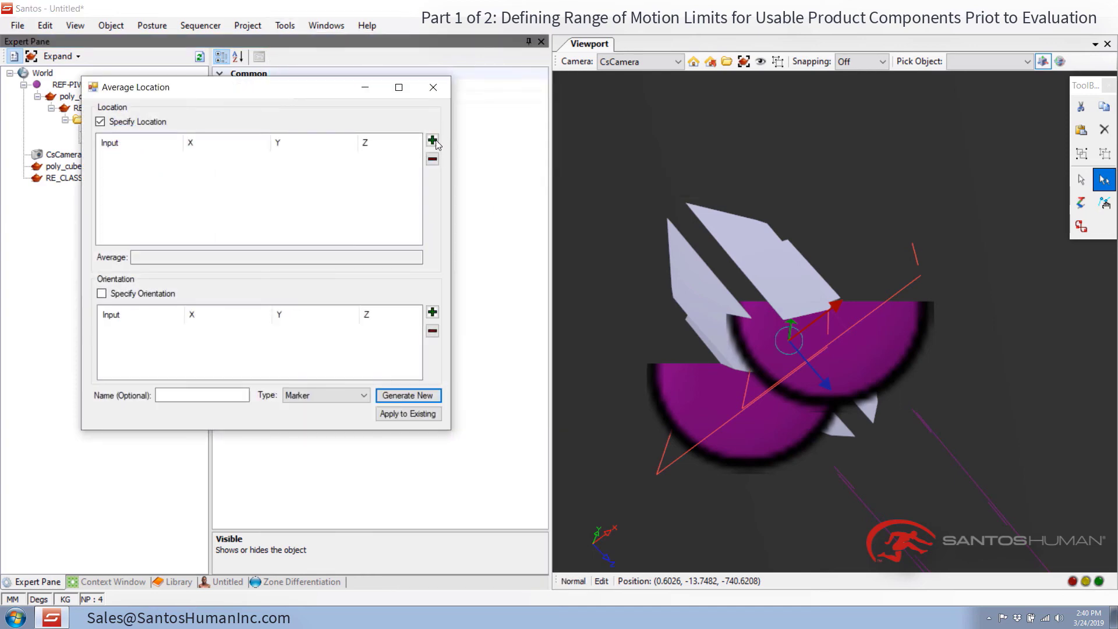
left_click(408, 395)
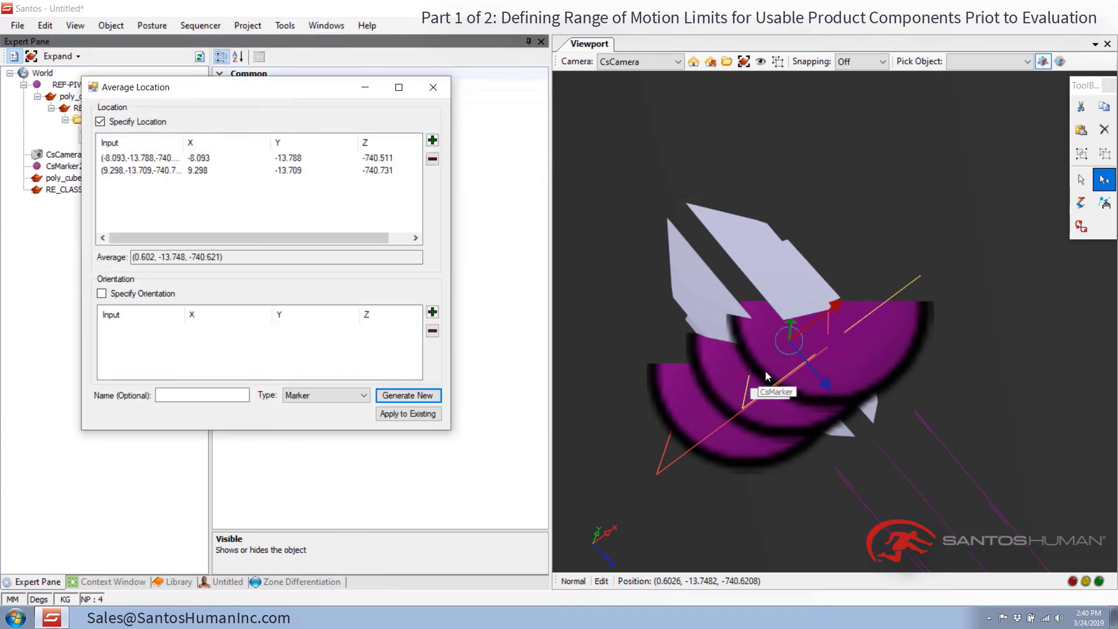
left_click(433, 87)
Make the two notch markers, CsMarker and CsMarker1, global and delete them.
right_click(127, 134)
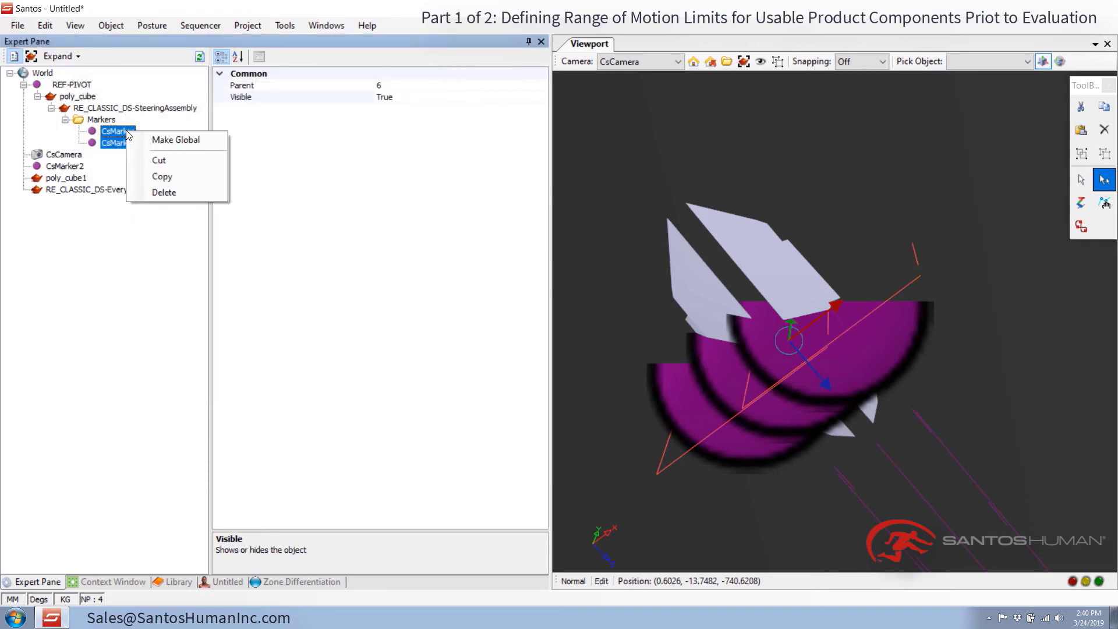
left_click(177, 140)
left_click(45, 25)
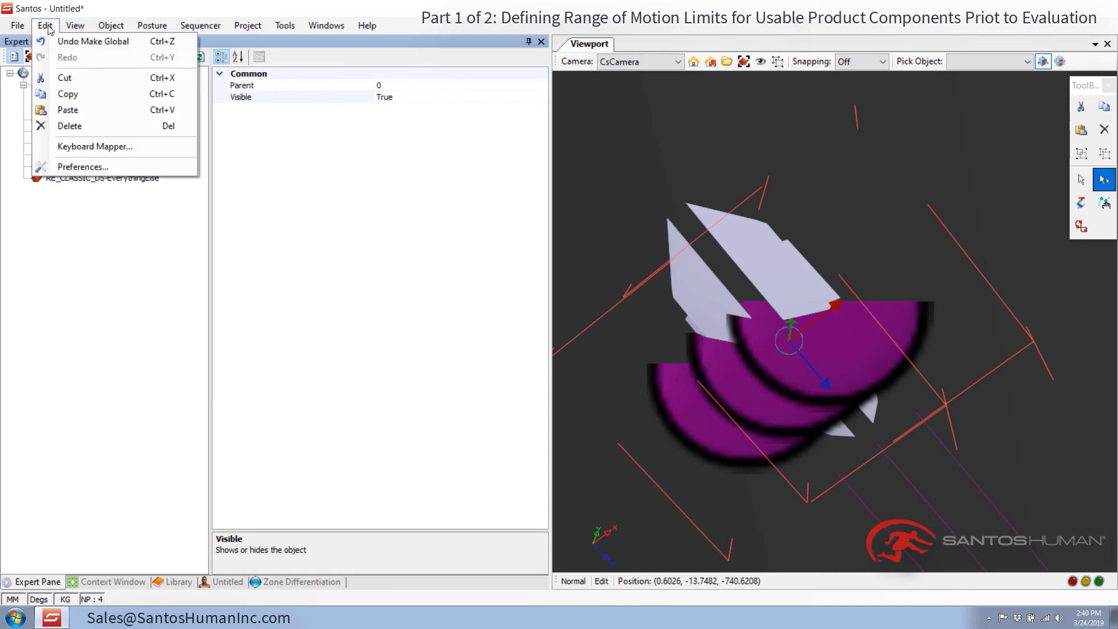
left_click(58, 122)
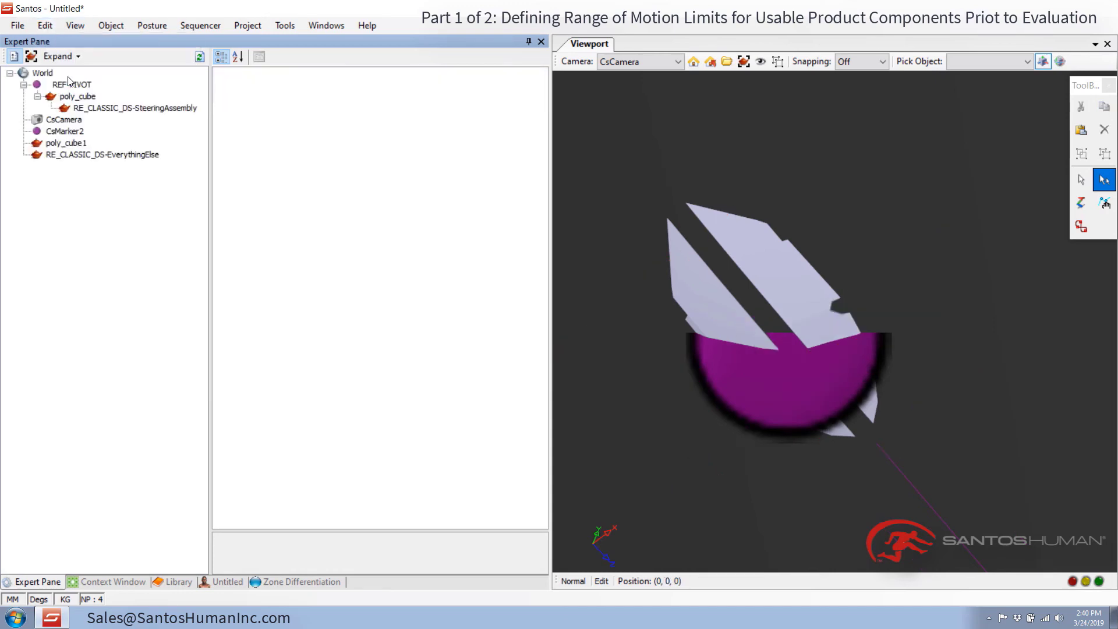
Rename the averaged marker CsMarker2 as REF-TireContactPoint.
left_click(66, 133)
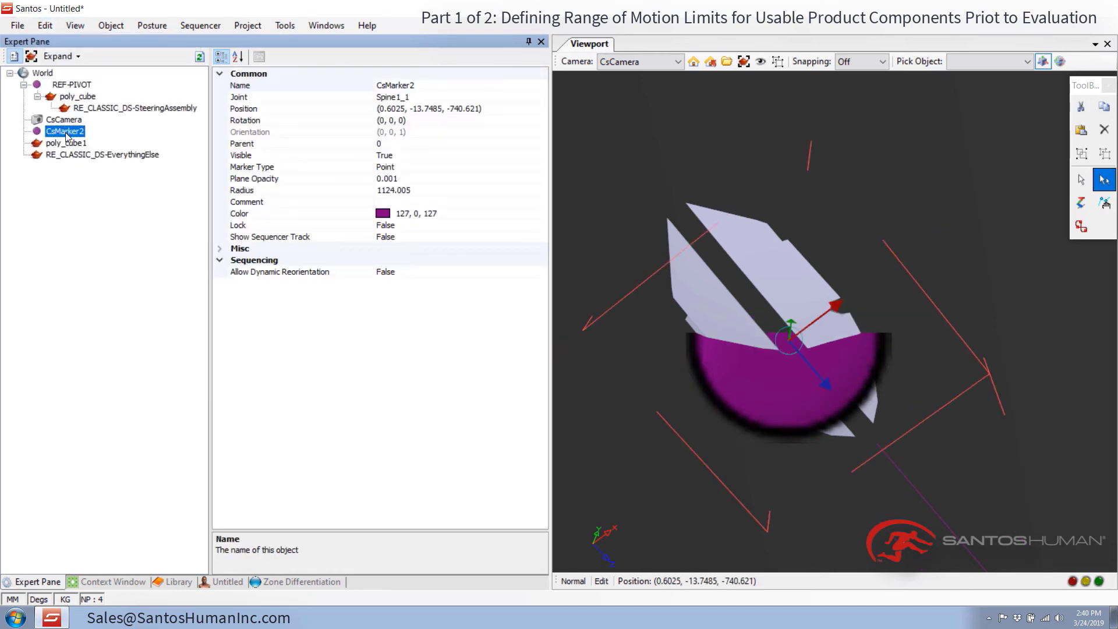
left_click(240, 89)
key("BackSpace")
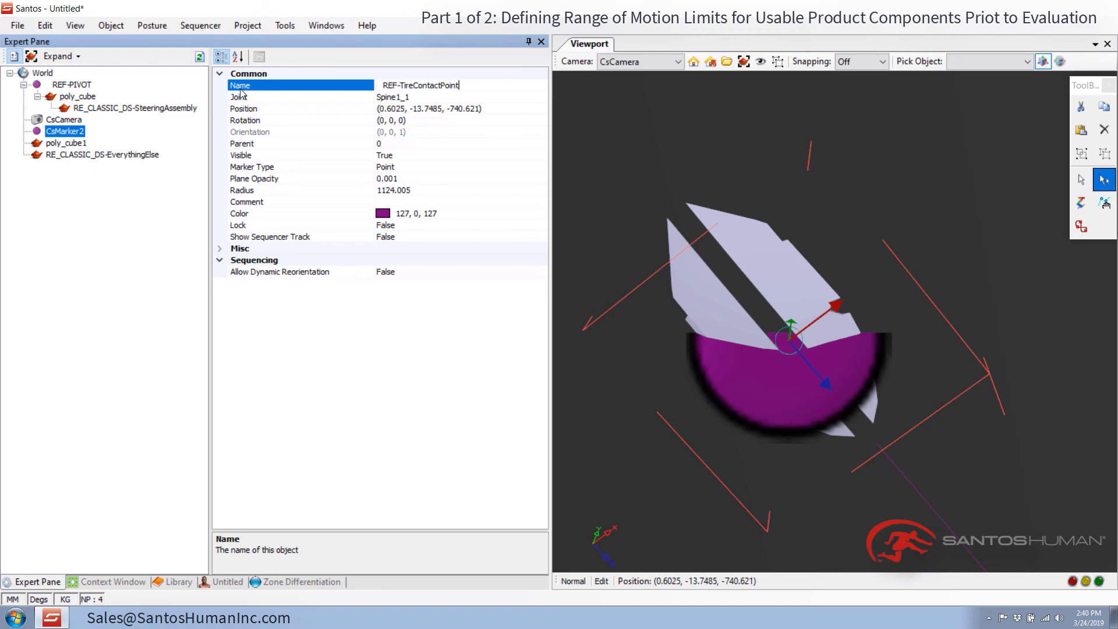
type("REF-TireContactPoint")
key("Return")
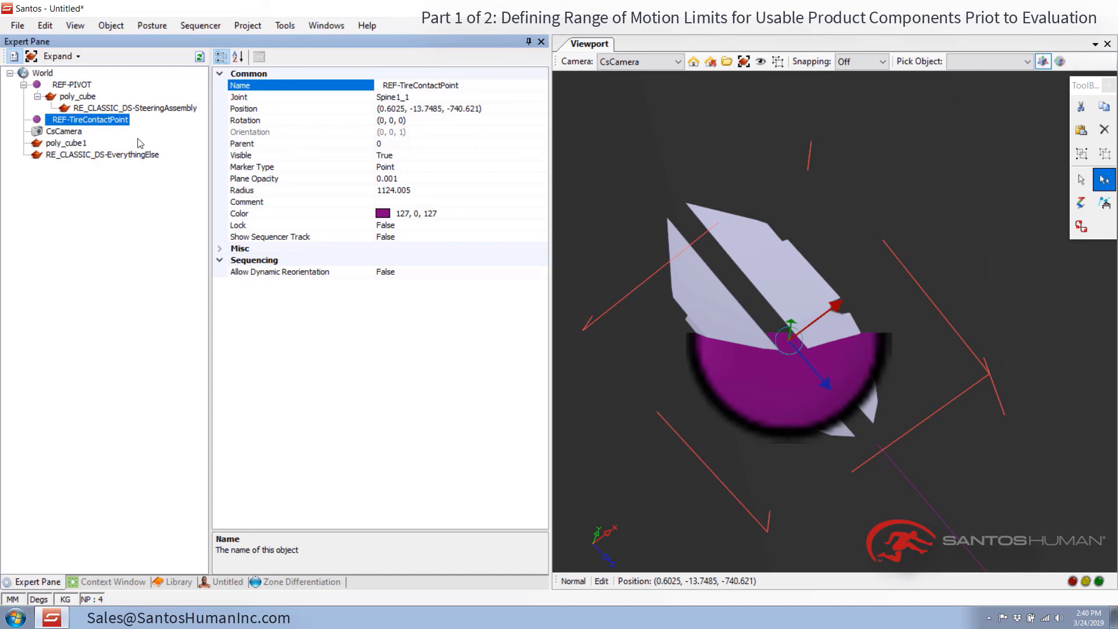
Delete the cutting cube poly_cube1 and bring the whole motorcycle into view.
left_click(71, 147)
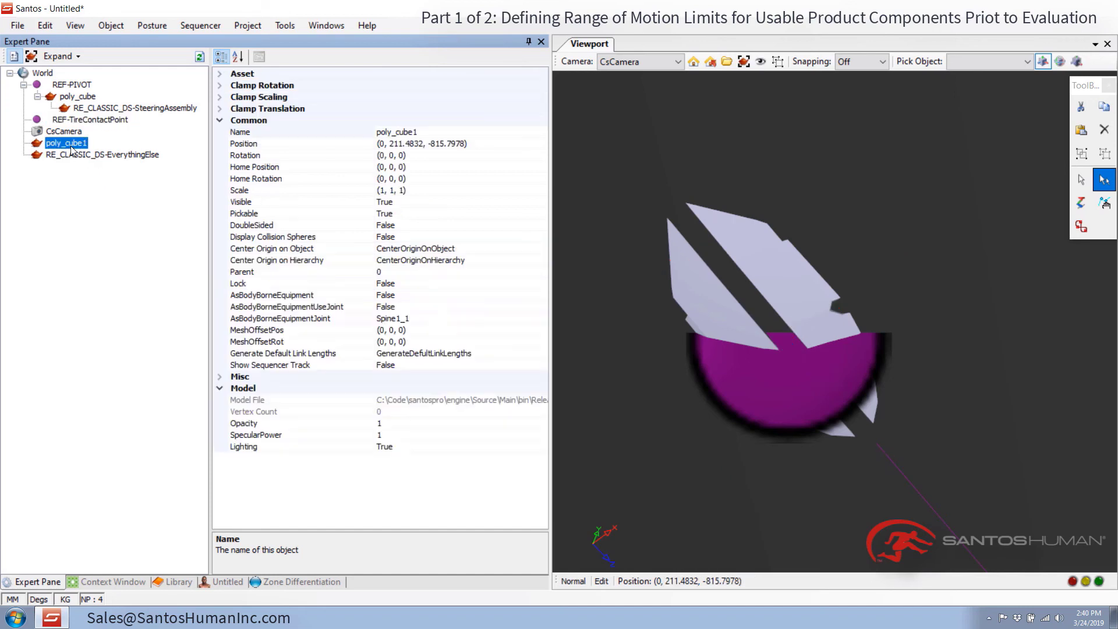
key("Delete")
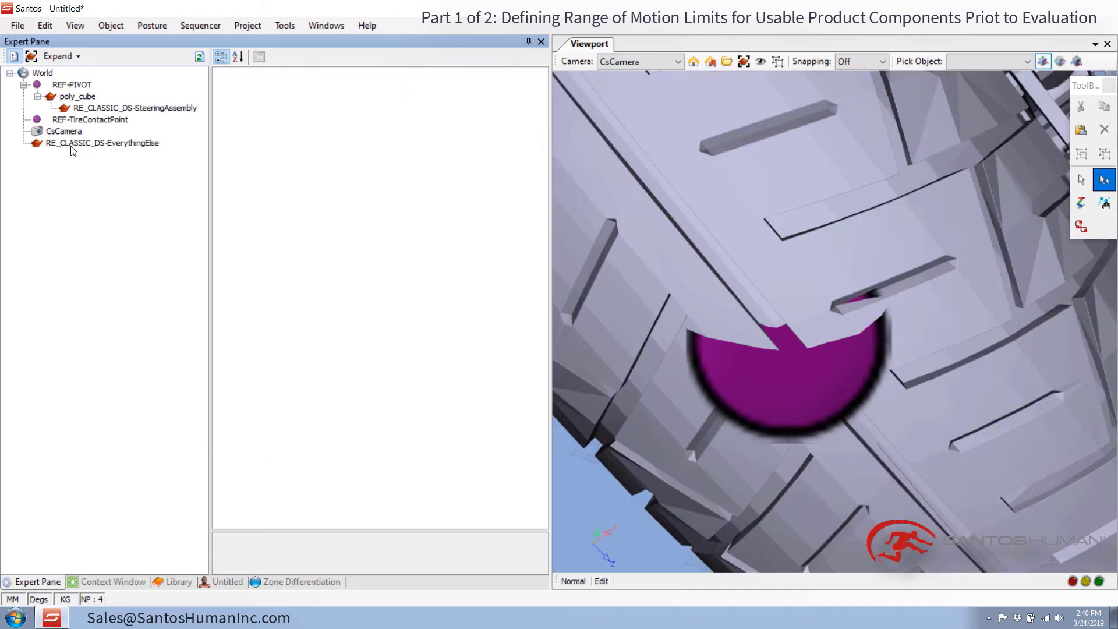
left_click(581, 494)
scroll(581, 495, "down", 10)
middle_click_drag(561, 359, 693, 434)
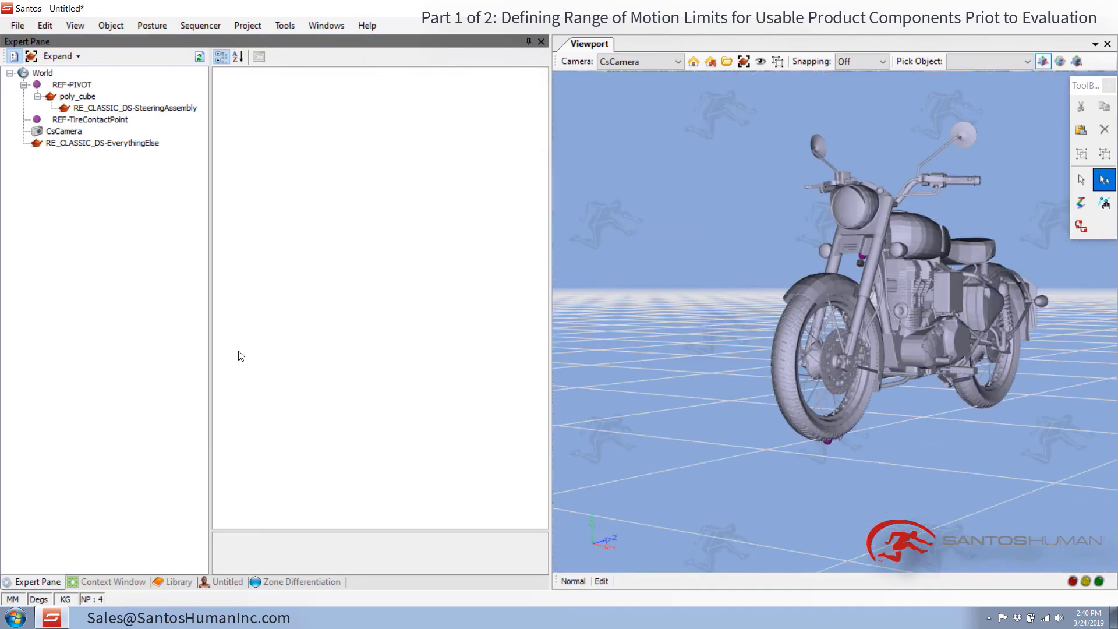
Parent RE_CLASSIC_DS-EverythingElse to the REF-TireContactPoint marker.
left_click(96, 119)
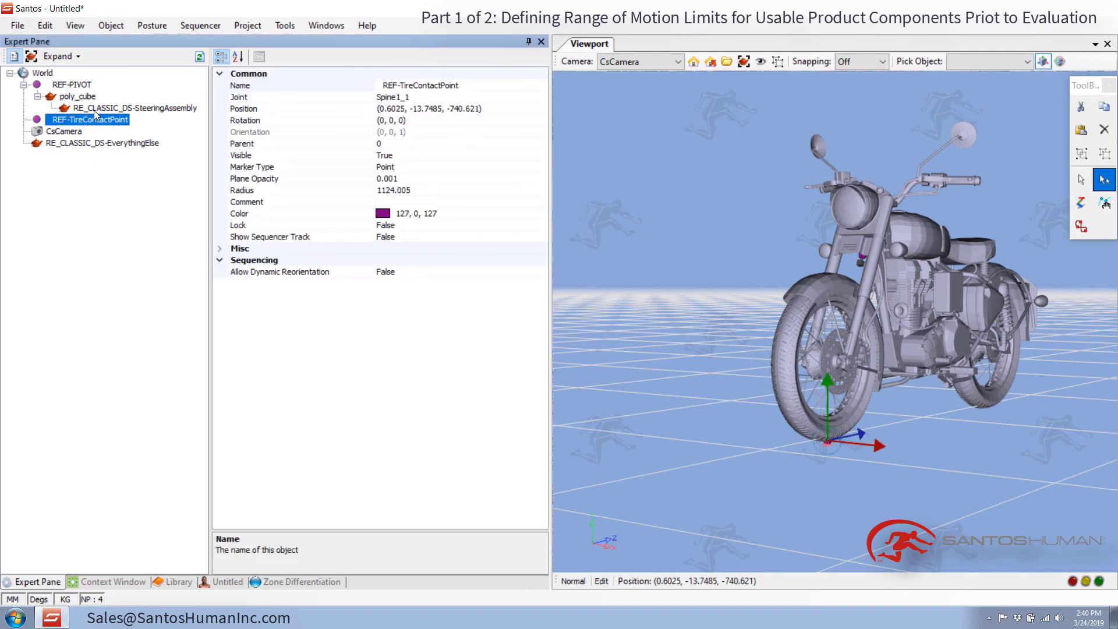
left_click(60, 87)
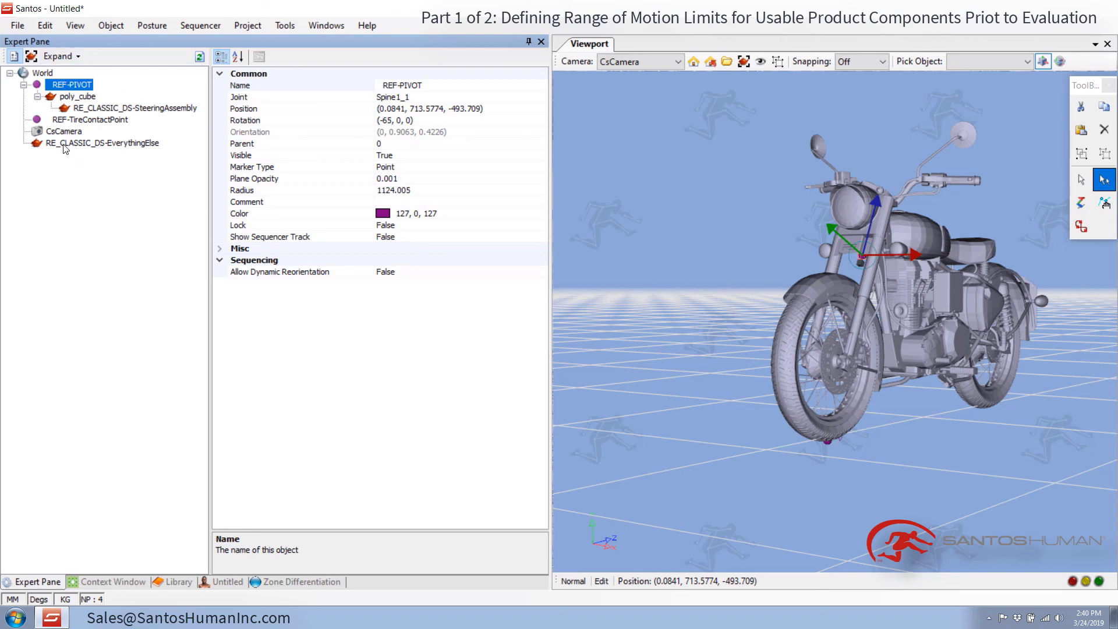
left_click(113, 145)
right_click(113, 145)
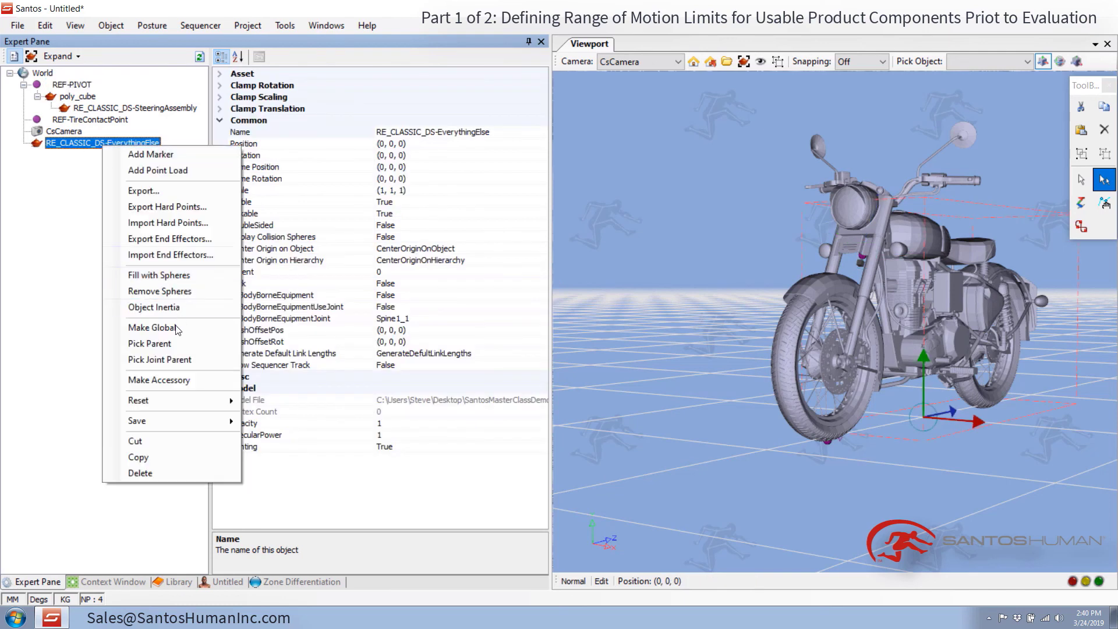
left_click(169, 343)
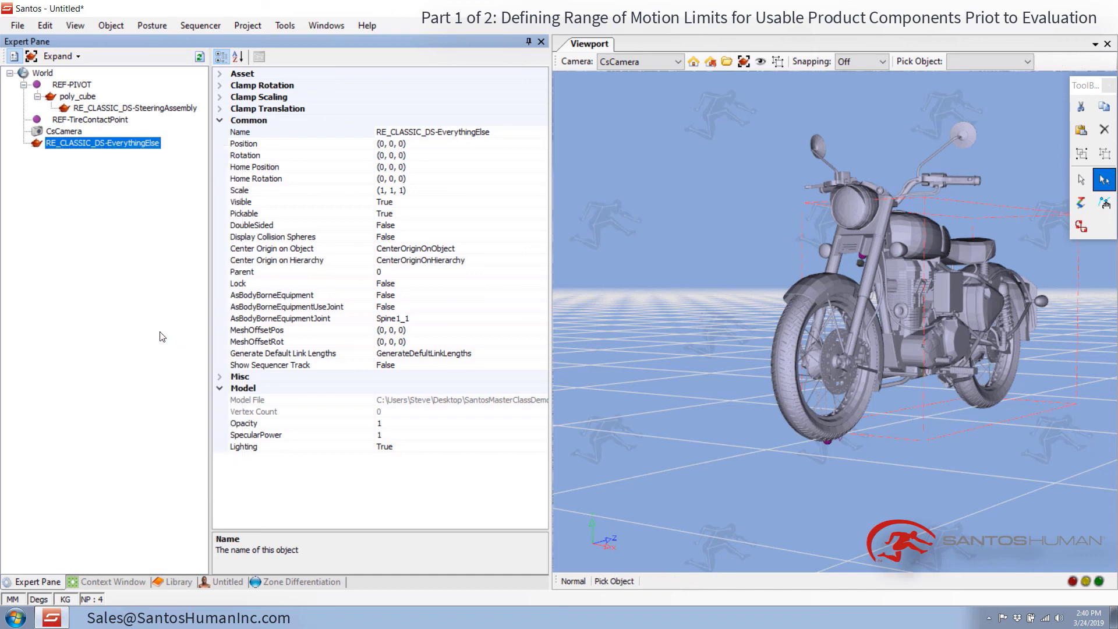
left_click(90, 119)
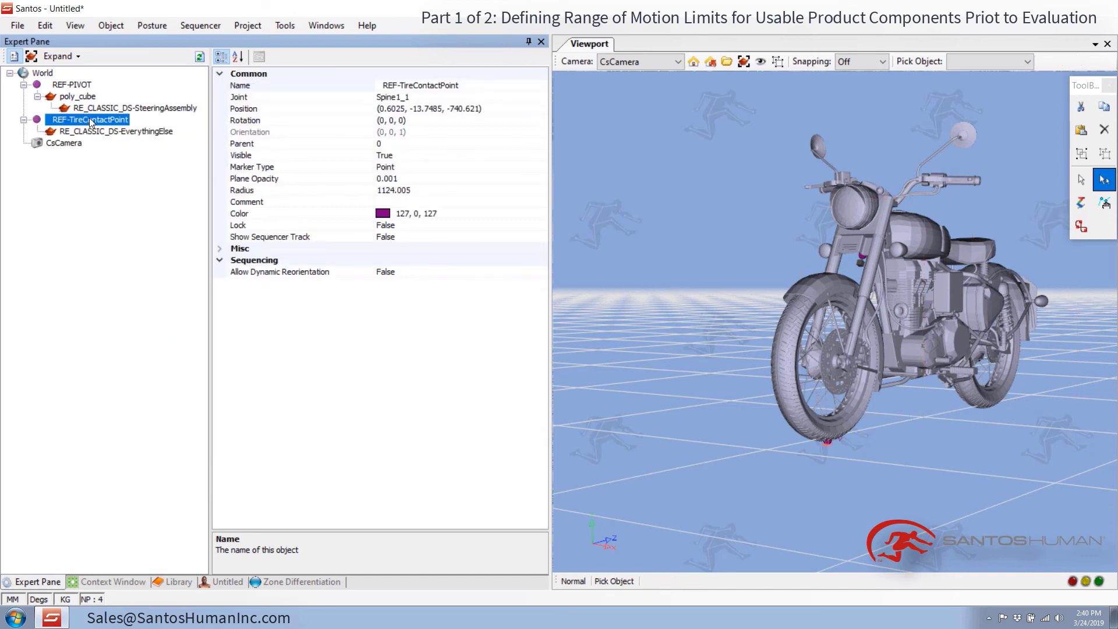
Parent the REF-PIVOT marker, with its pivot cube and steering assembly, to REF-TireContactPoint.
right_click(62, 85)
left_click(89, 109)
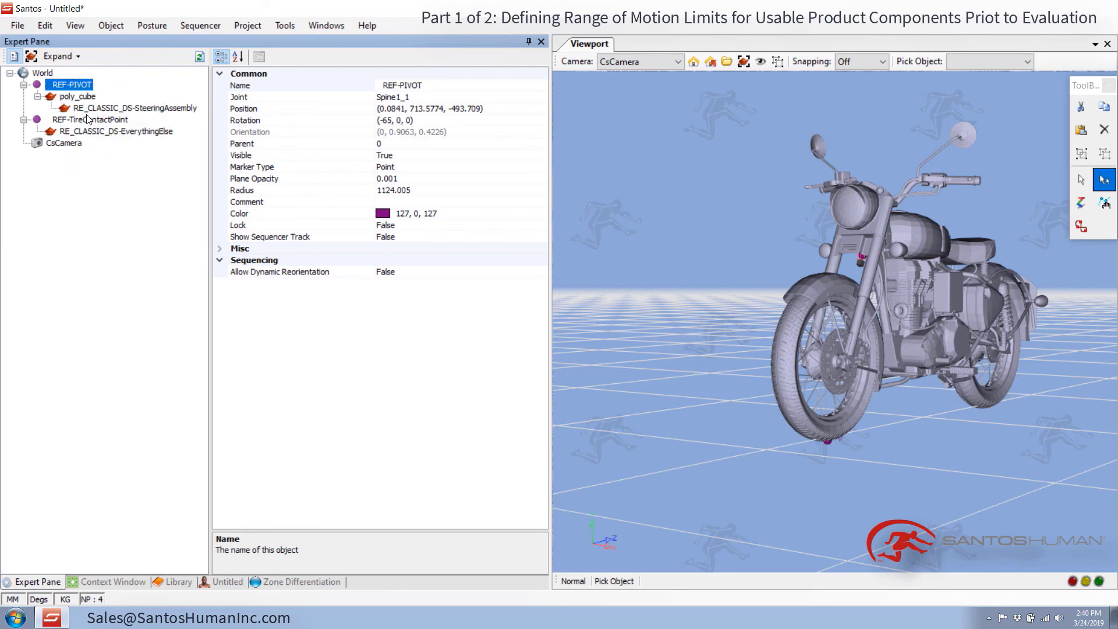
left_click(82, 123)
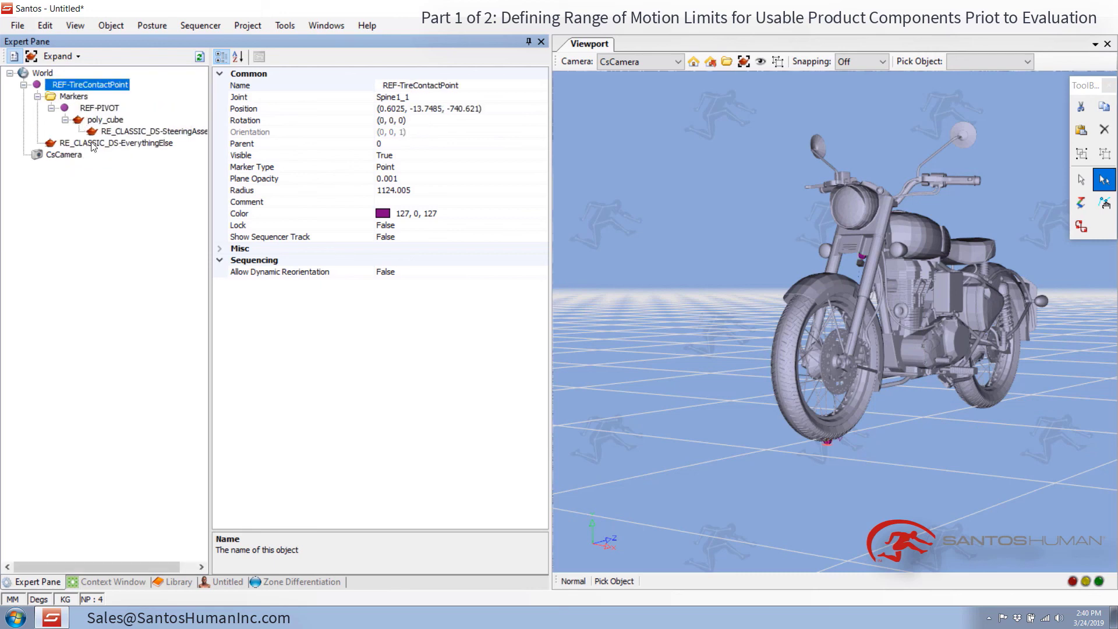
left_click(813, 499)
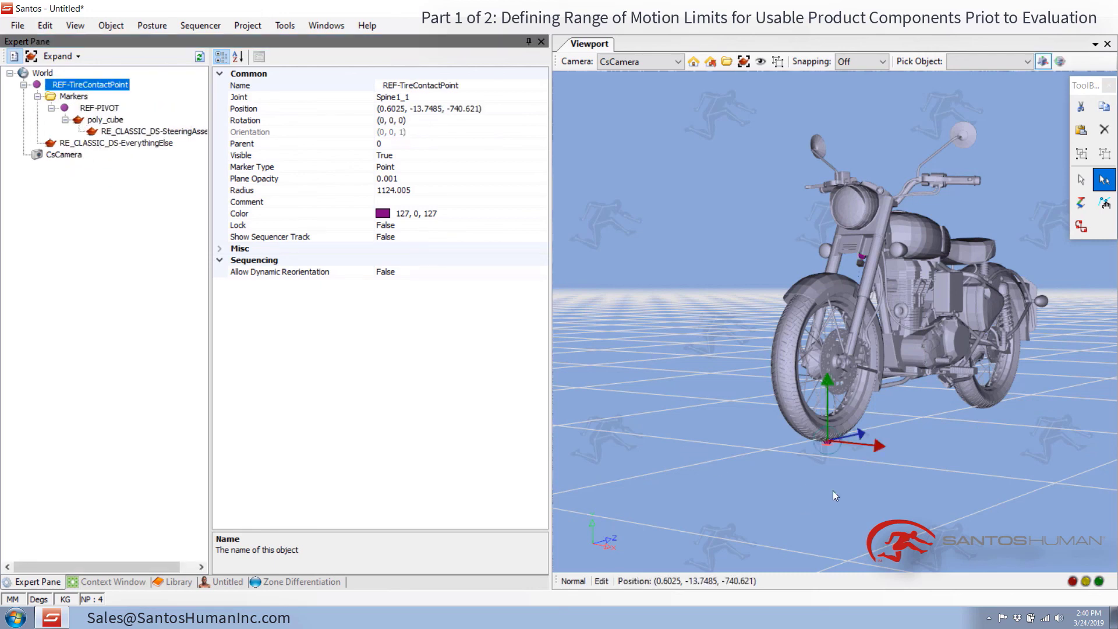
Lean the whole motorcycle by rotating REF-TireContactPoint about 30 degrees around its Z axis.
middle_click_drag(832, 490, 808, 508)
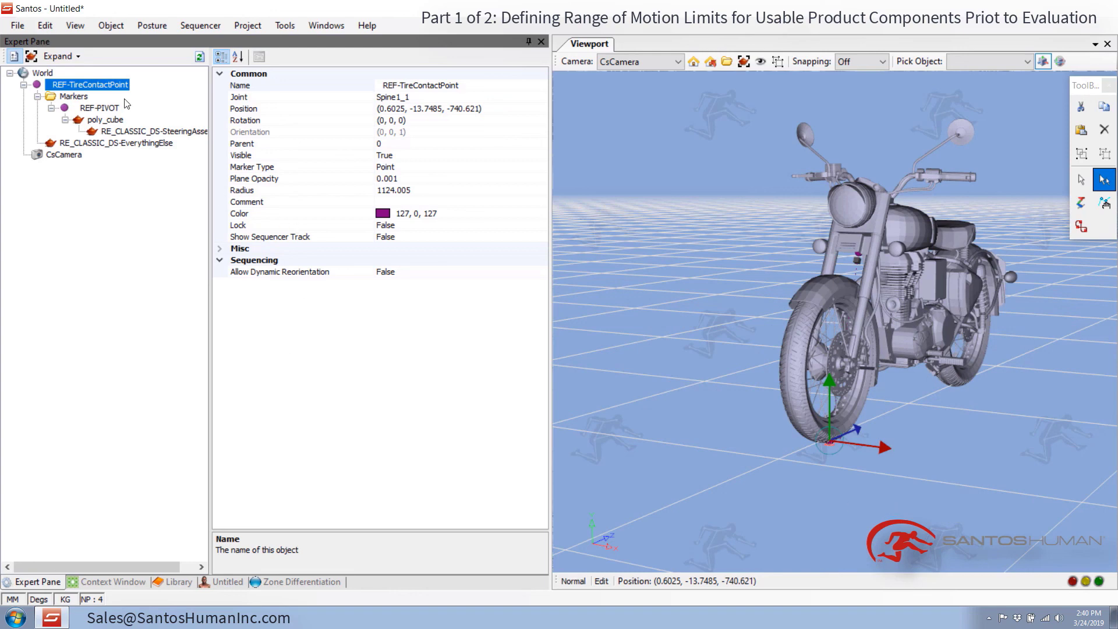
key("r")
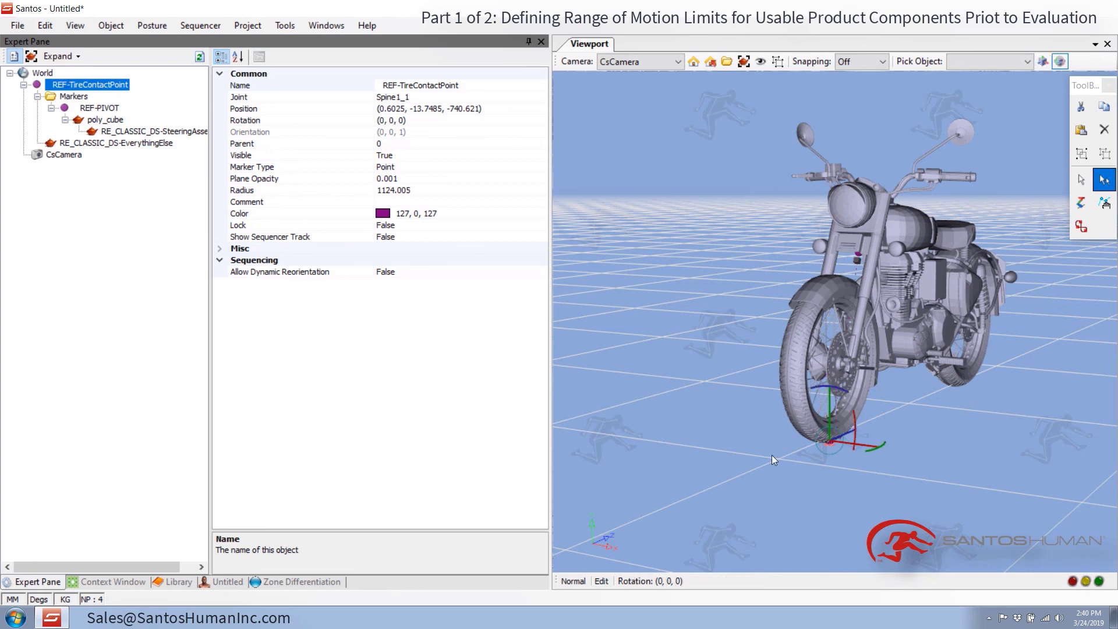
mouse_move(770, 455)
middle_mouse_down()
mouse_move(782, 460)
mouse_move(791, 444)
middle_mouse_up()
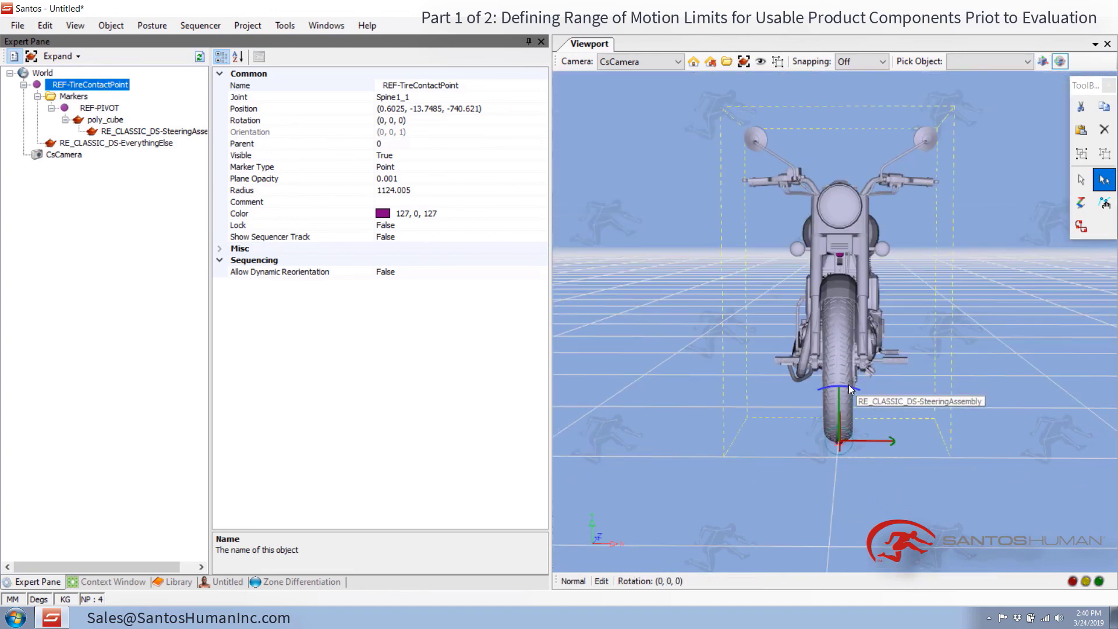
left_click_drag(841, 384, 820, 372)
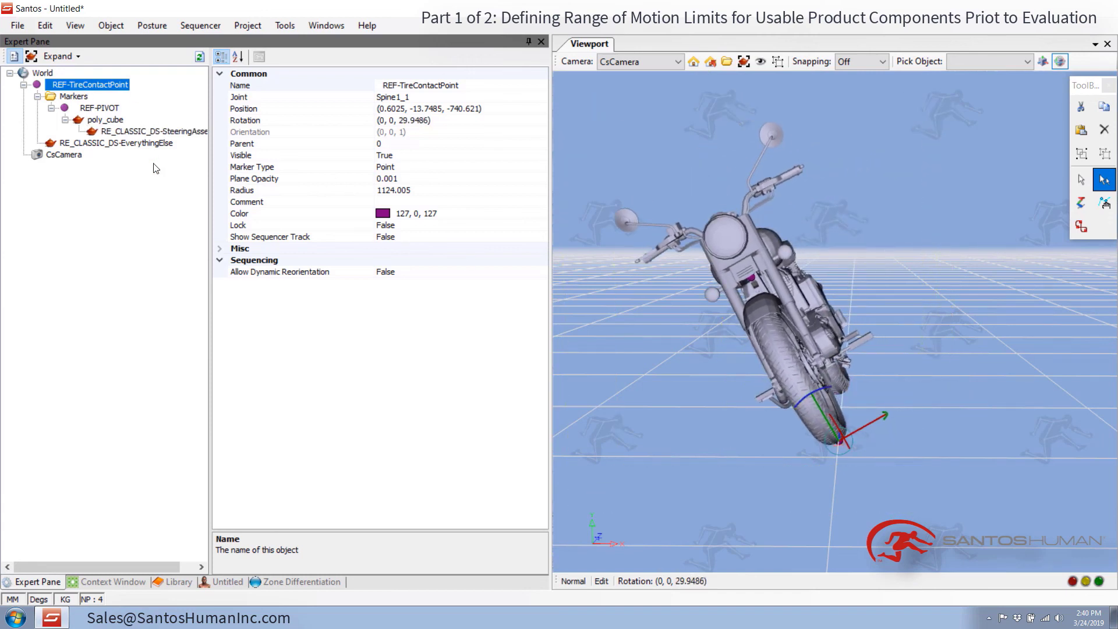
Turn the steering assembly by rotating poly_cube to 27.5 degrees around its Z axis.
left_click(101, 120)
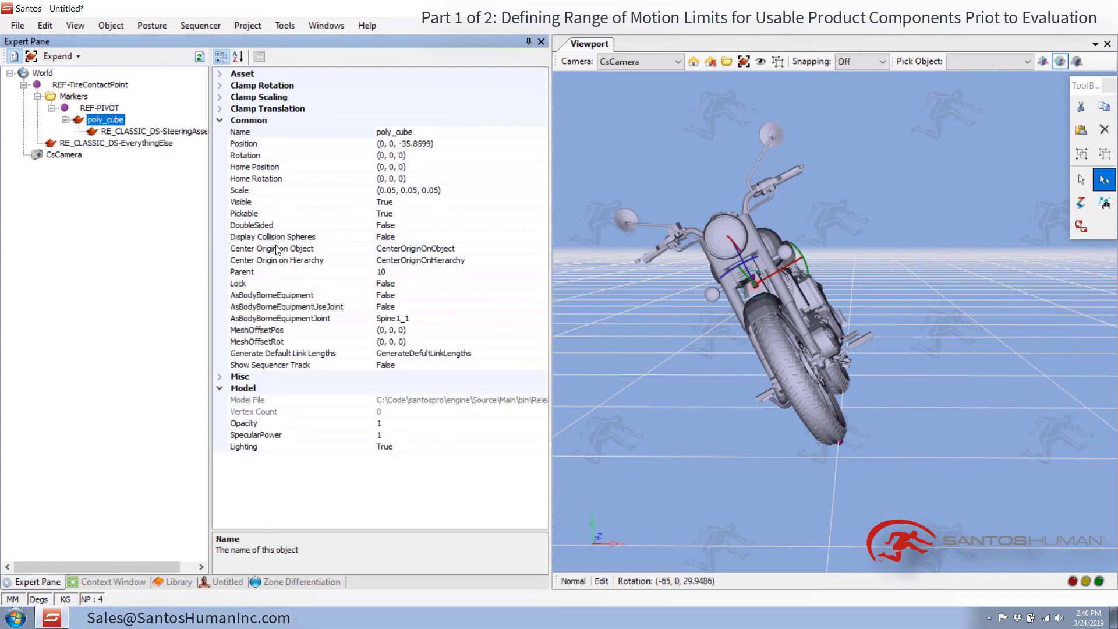
mouse_move(823, 320)
middle_mouse_down()
mouse_move(891, 308)
mouse_move(881, 309)
mouse_move(903, 291)
mouse_move(829, 301)
middle_mouse_up()
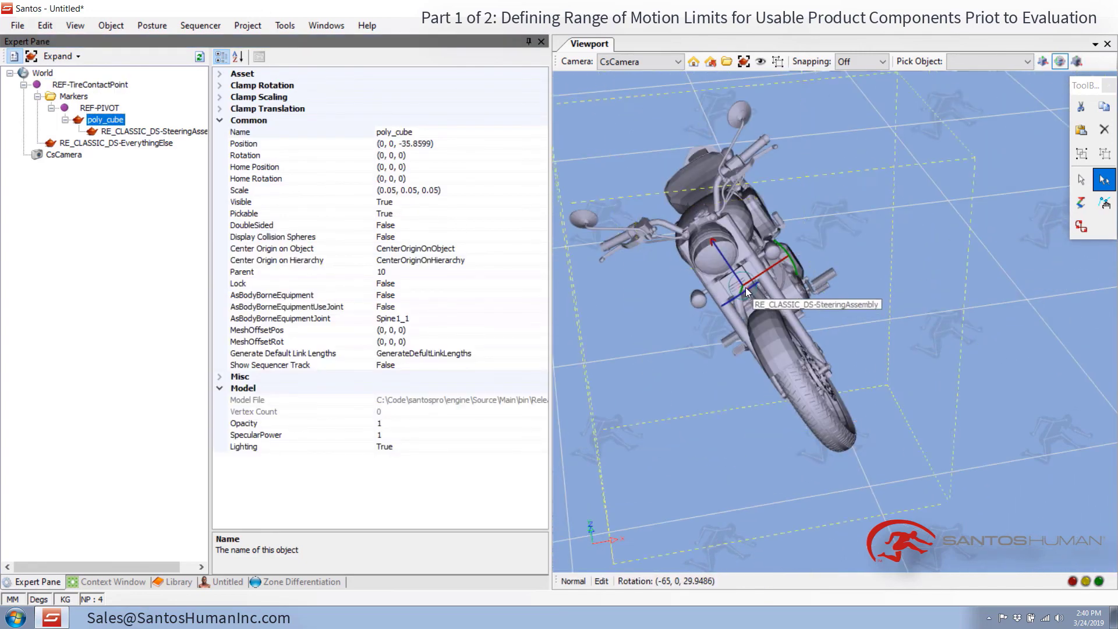
left_click_drag(745, 295, 677, 321)
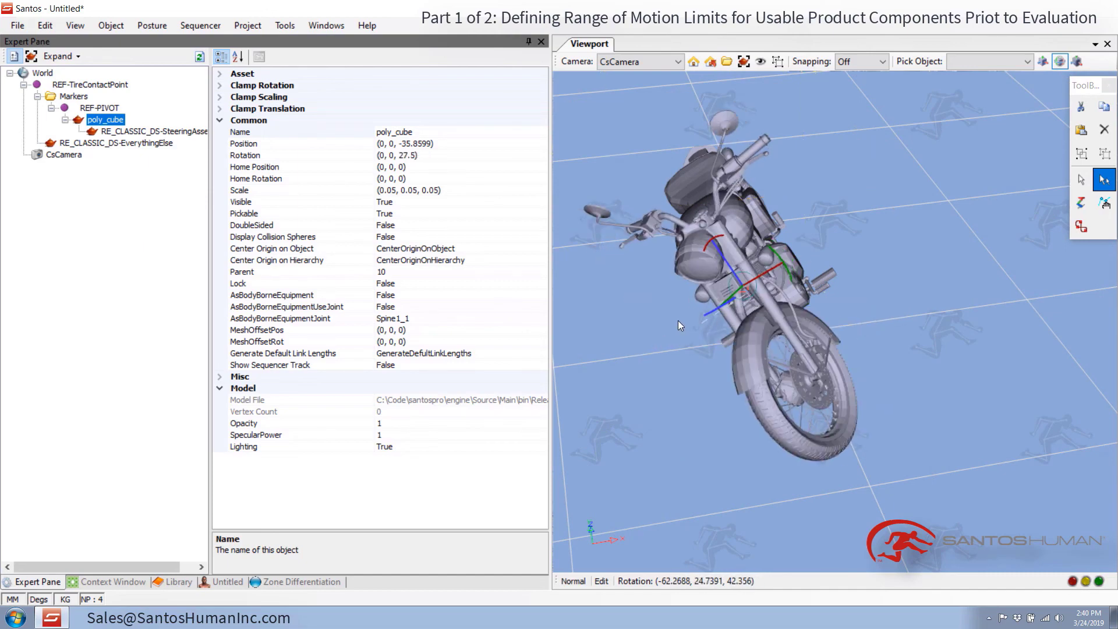
left_click(1011, 407)
Select the pivot cube poly_cube that carries the steering assembly.
middle_click_drag(897, 434, 956, 439)
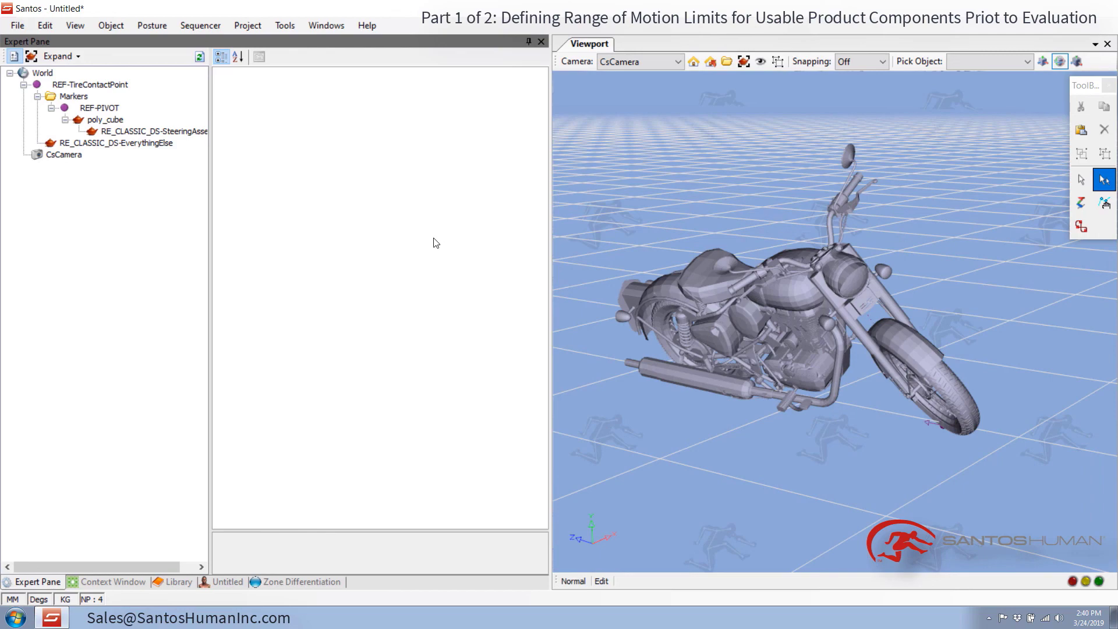
middle_click_drag(837, 411, 896, 420)
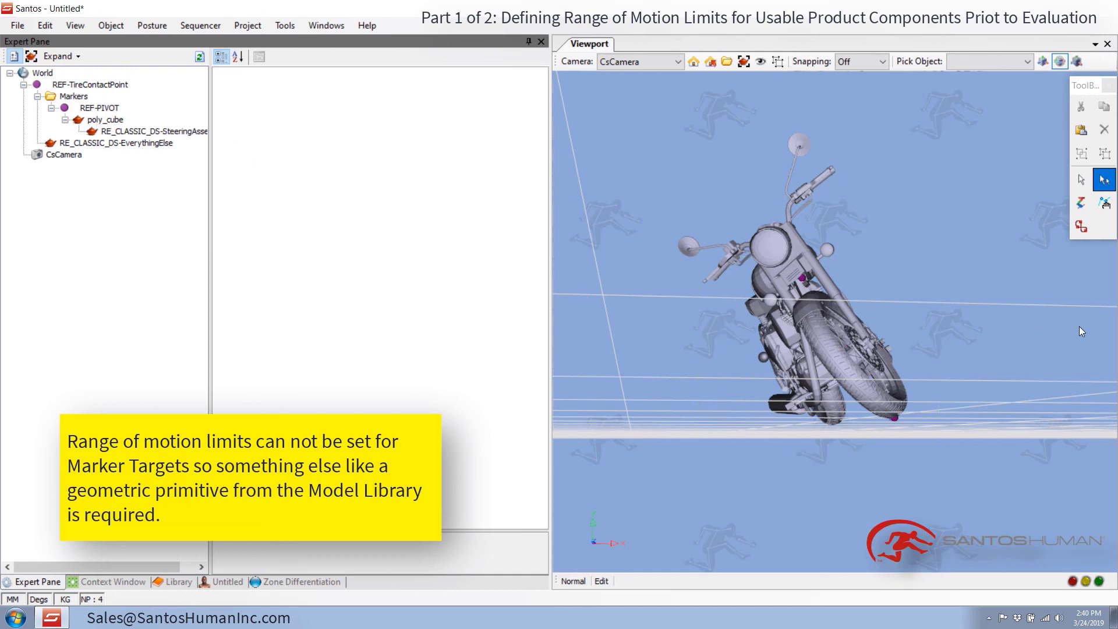
left_click(107, 120)
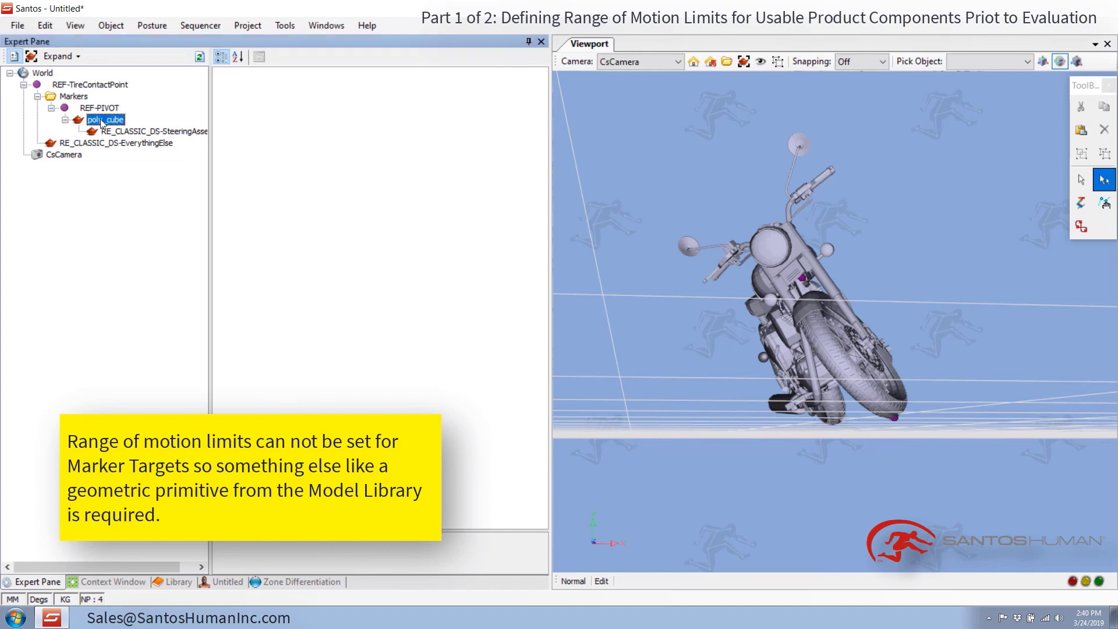